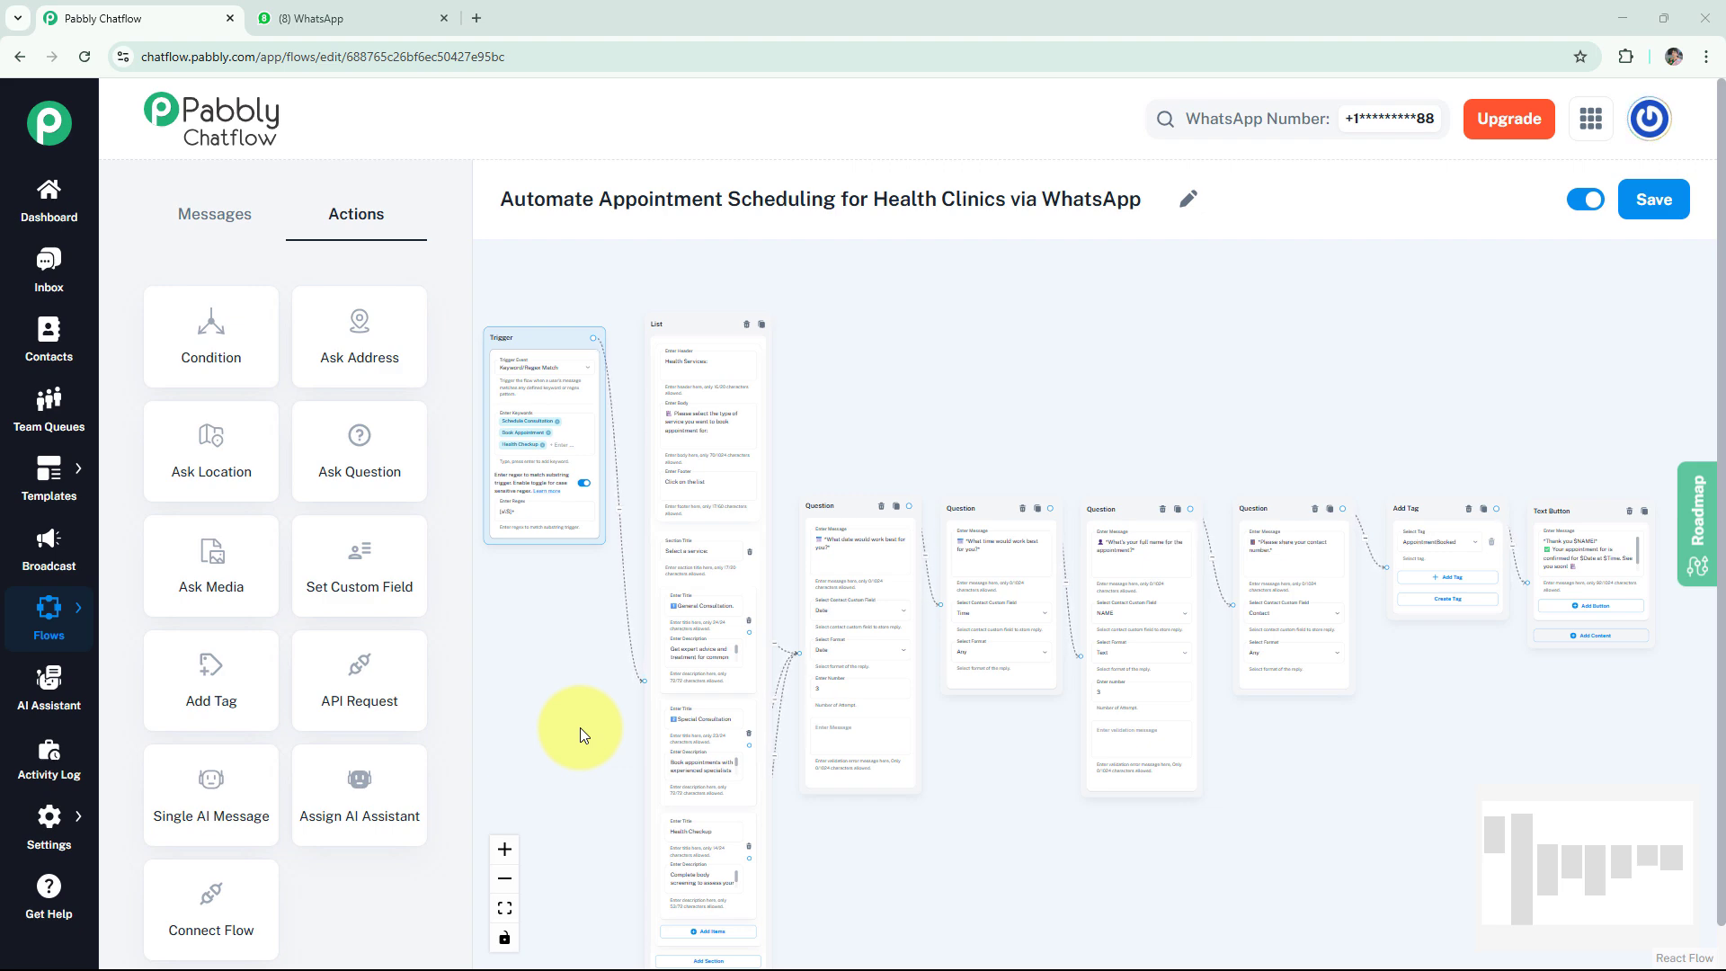
- Switch to WhatsApp Web and send the message "Book Appointment" in the Health Clinic chat
key("ctrl+Tab")
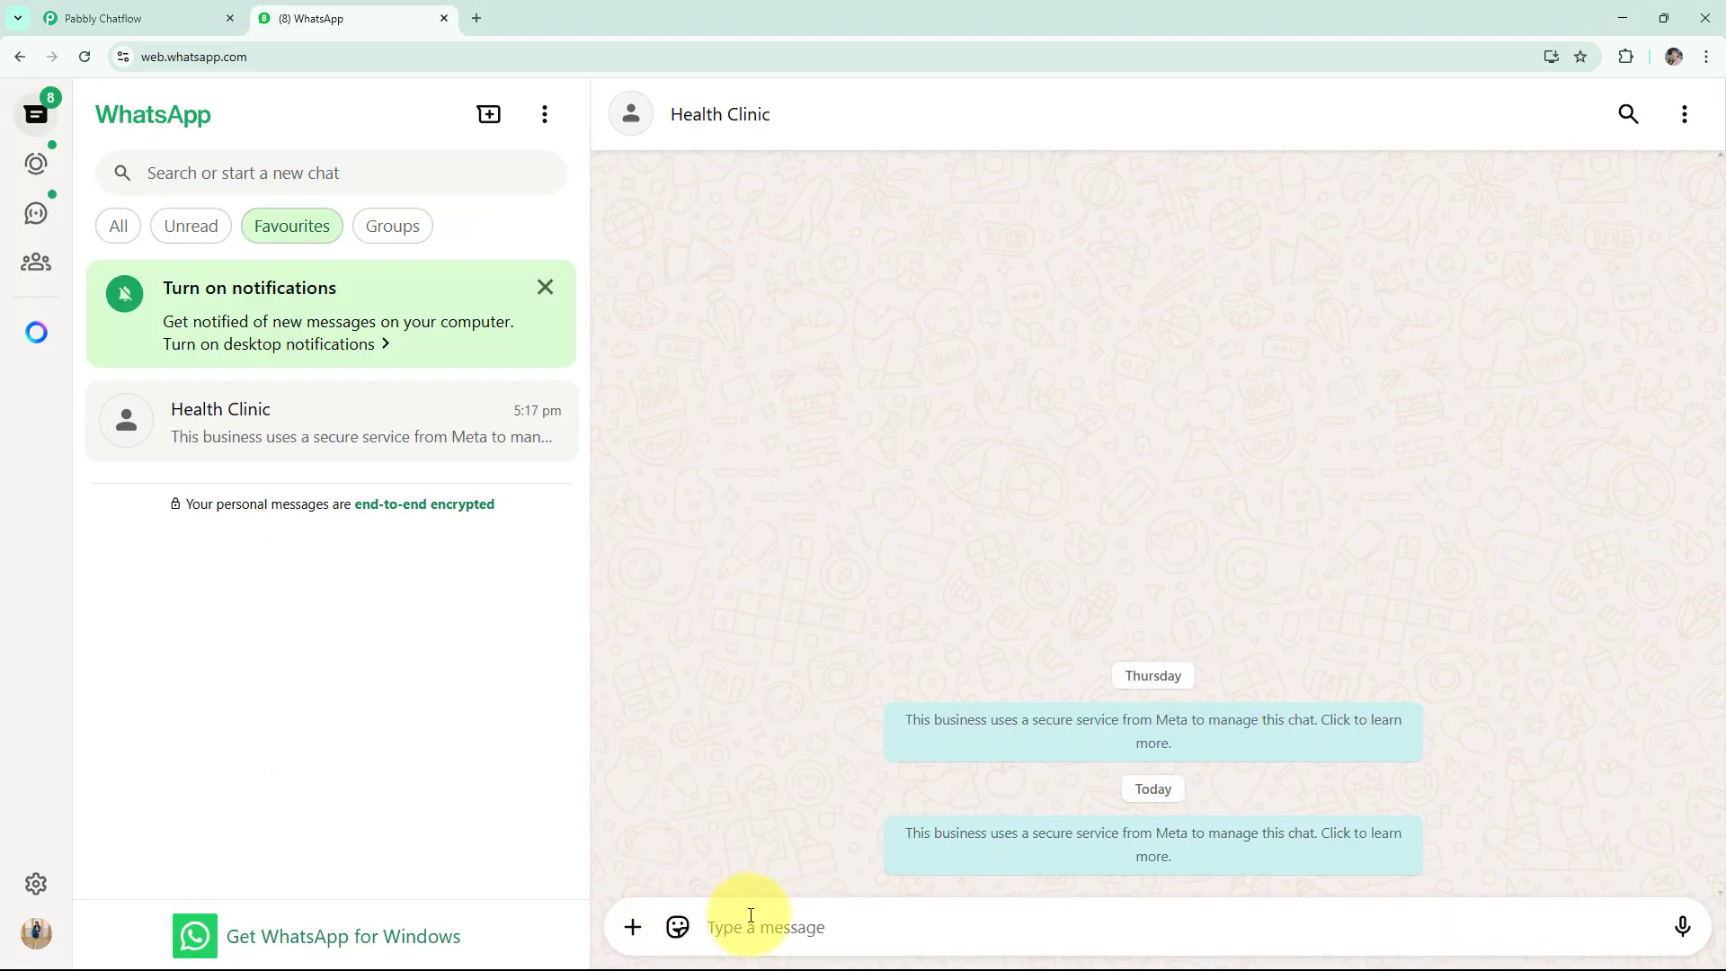
type("Book Appointment")
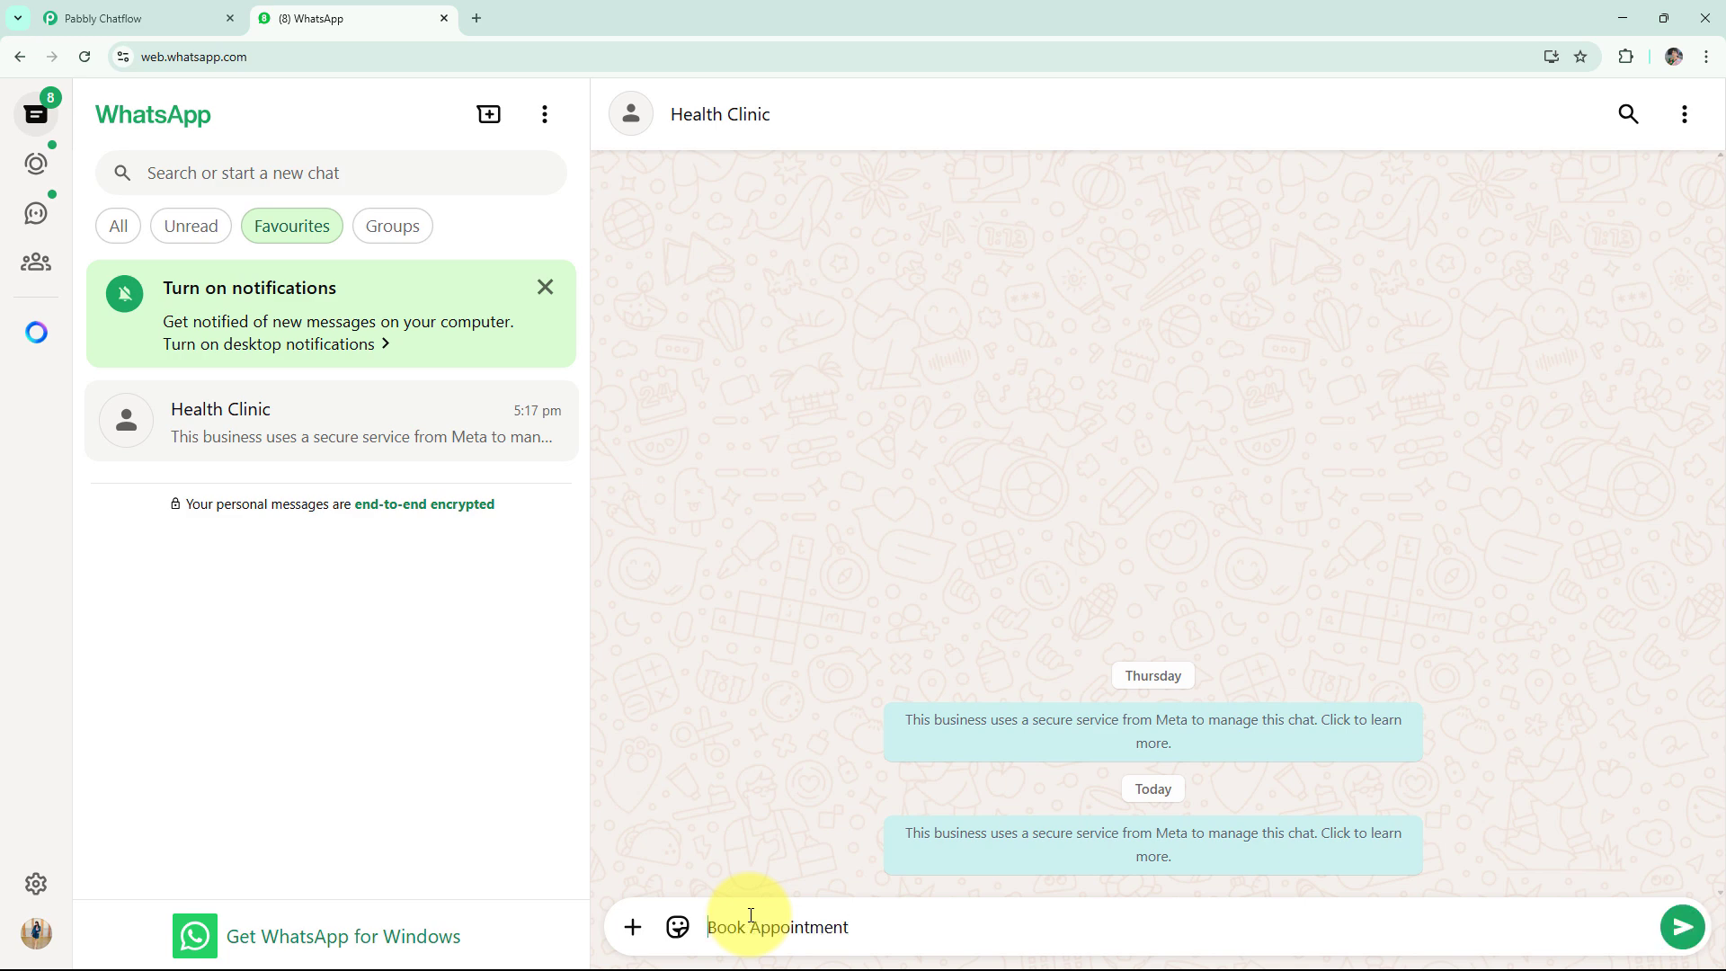
key("Return")
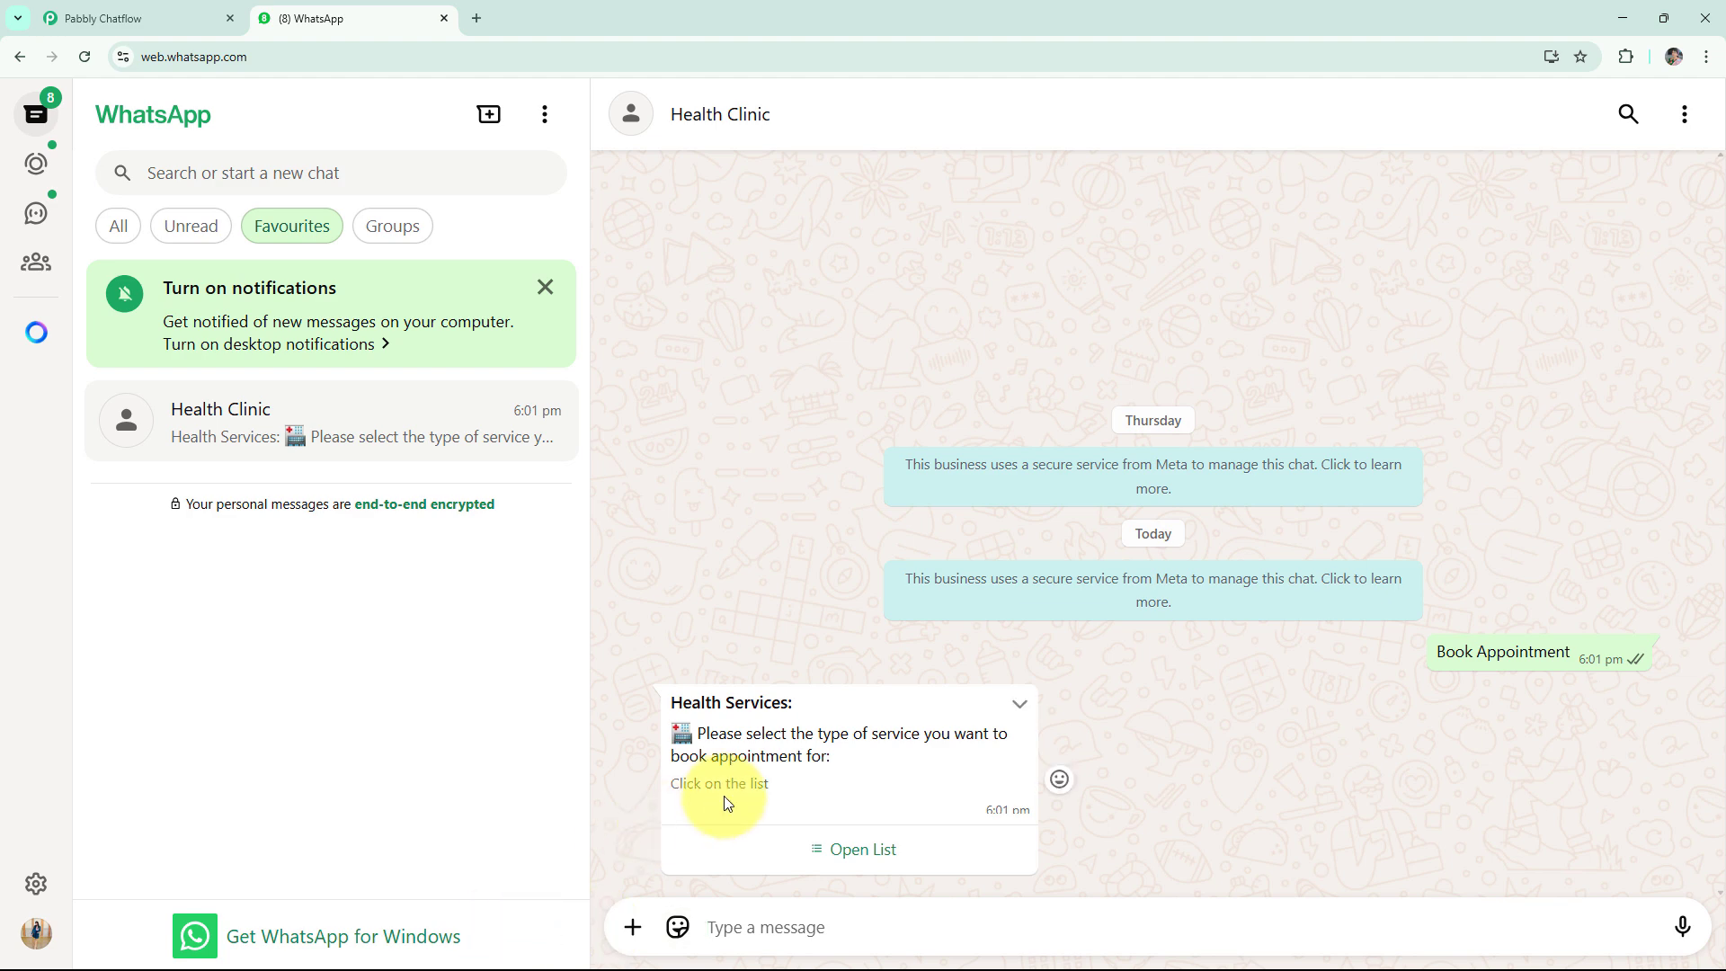
- Choose Special Consultation from the clinic's list of health services and send it as the reply
left_click(827, 865)
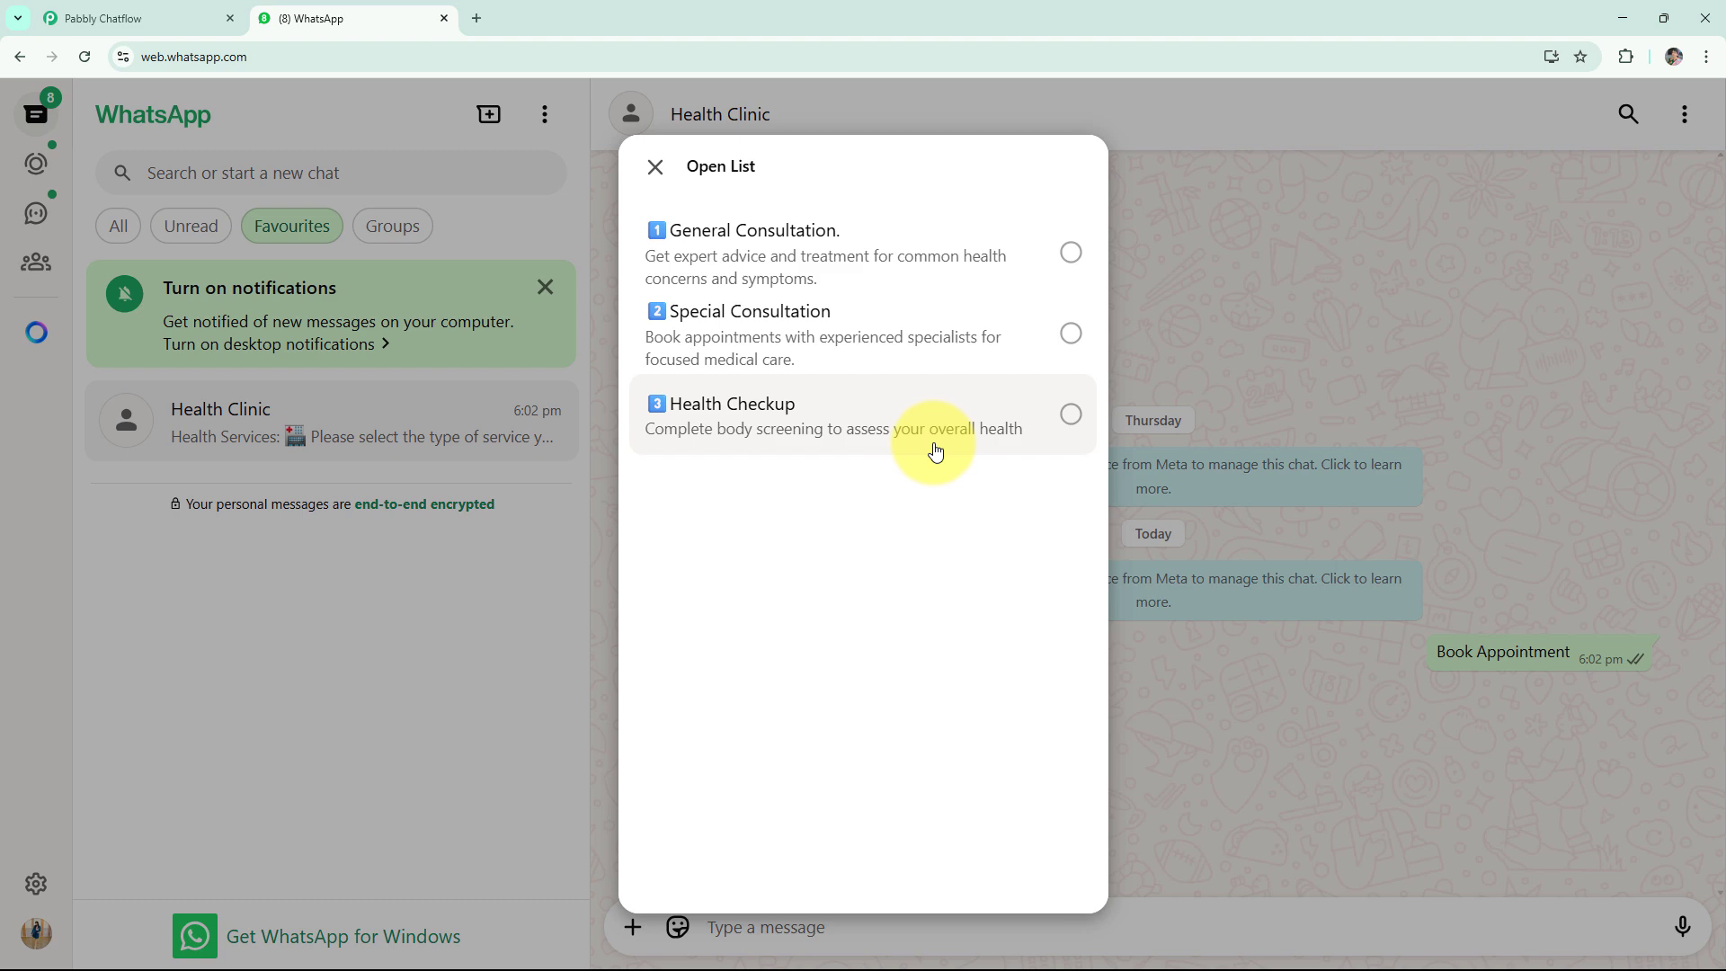
left_click(996, 348)
left_click(1034, 836)
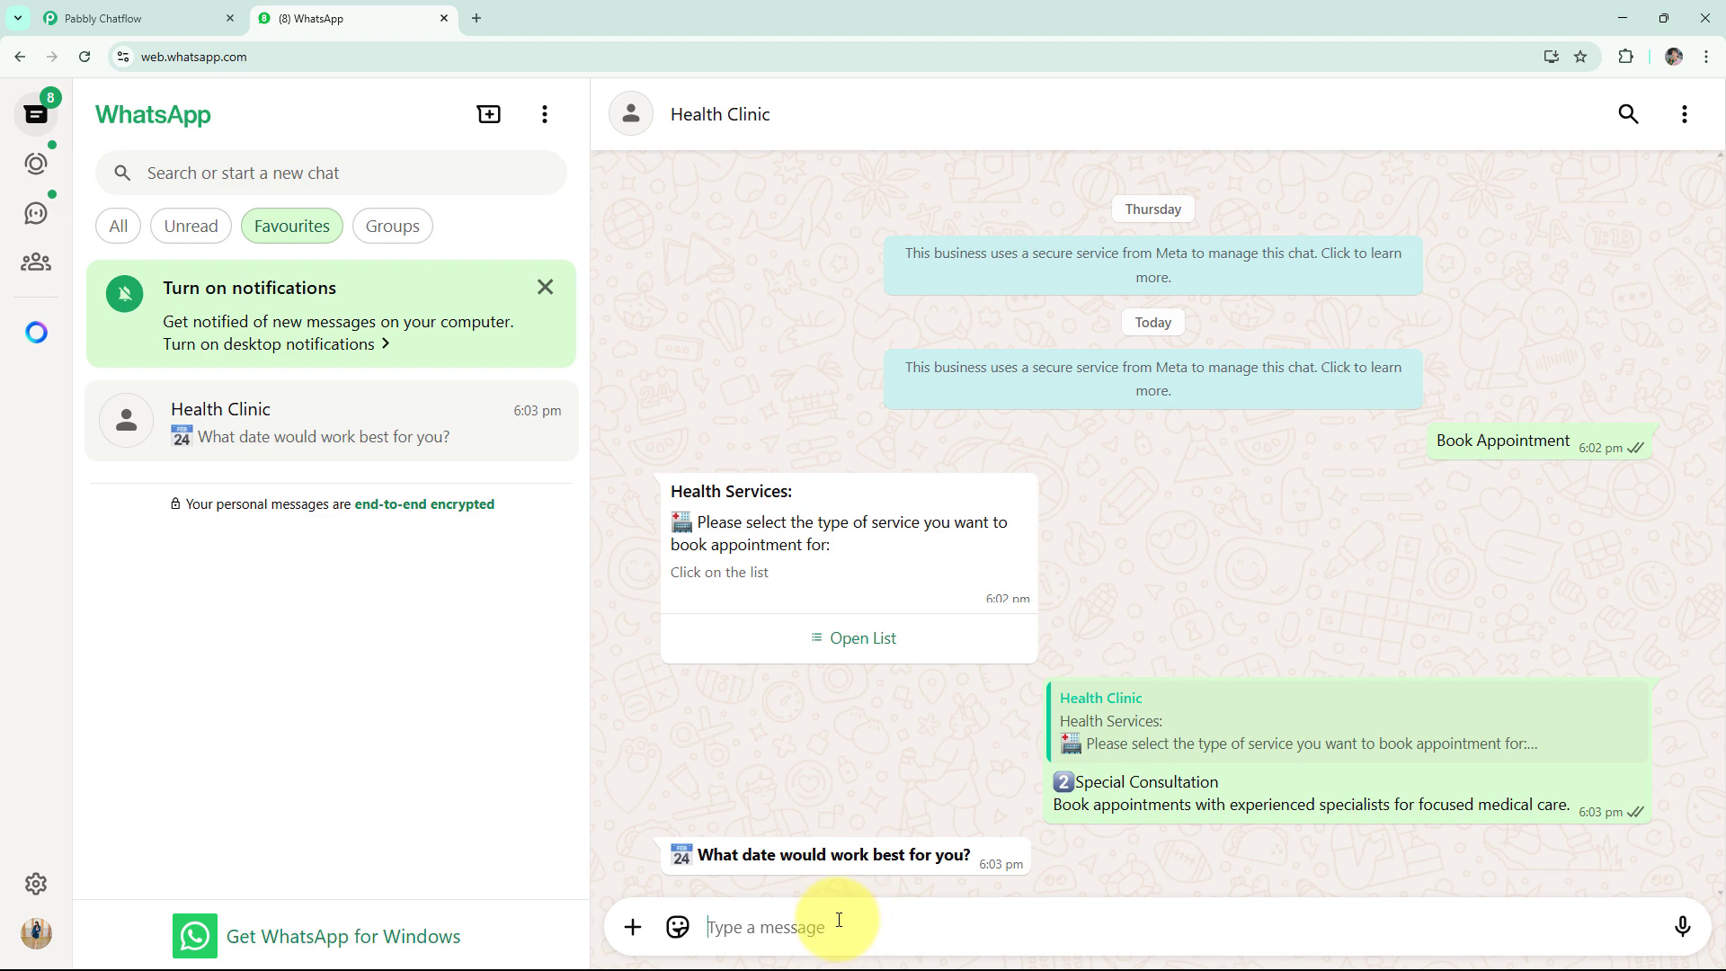
- Answer the clinic's scheduling questions with the date 09/06/2025 and the time 06:00 Pm
type("09/06/")
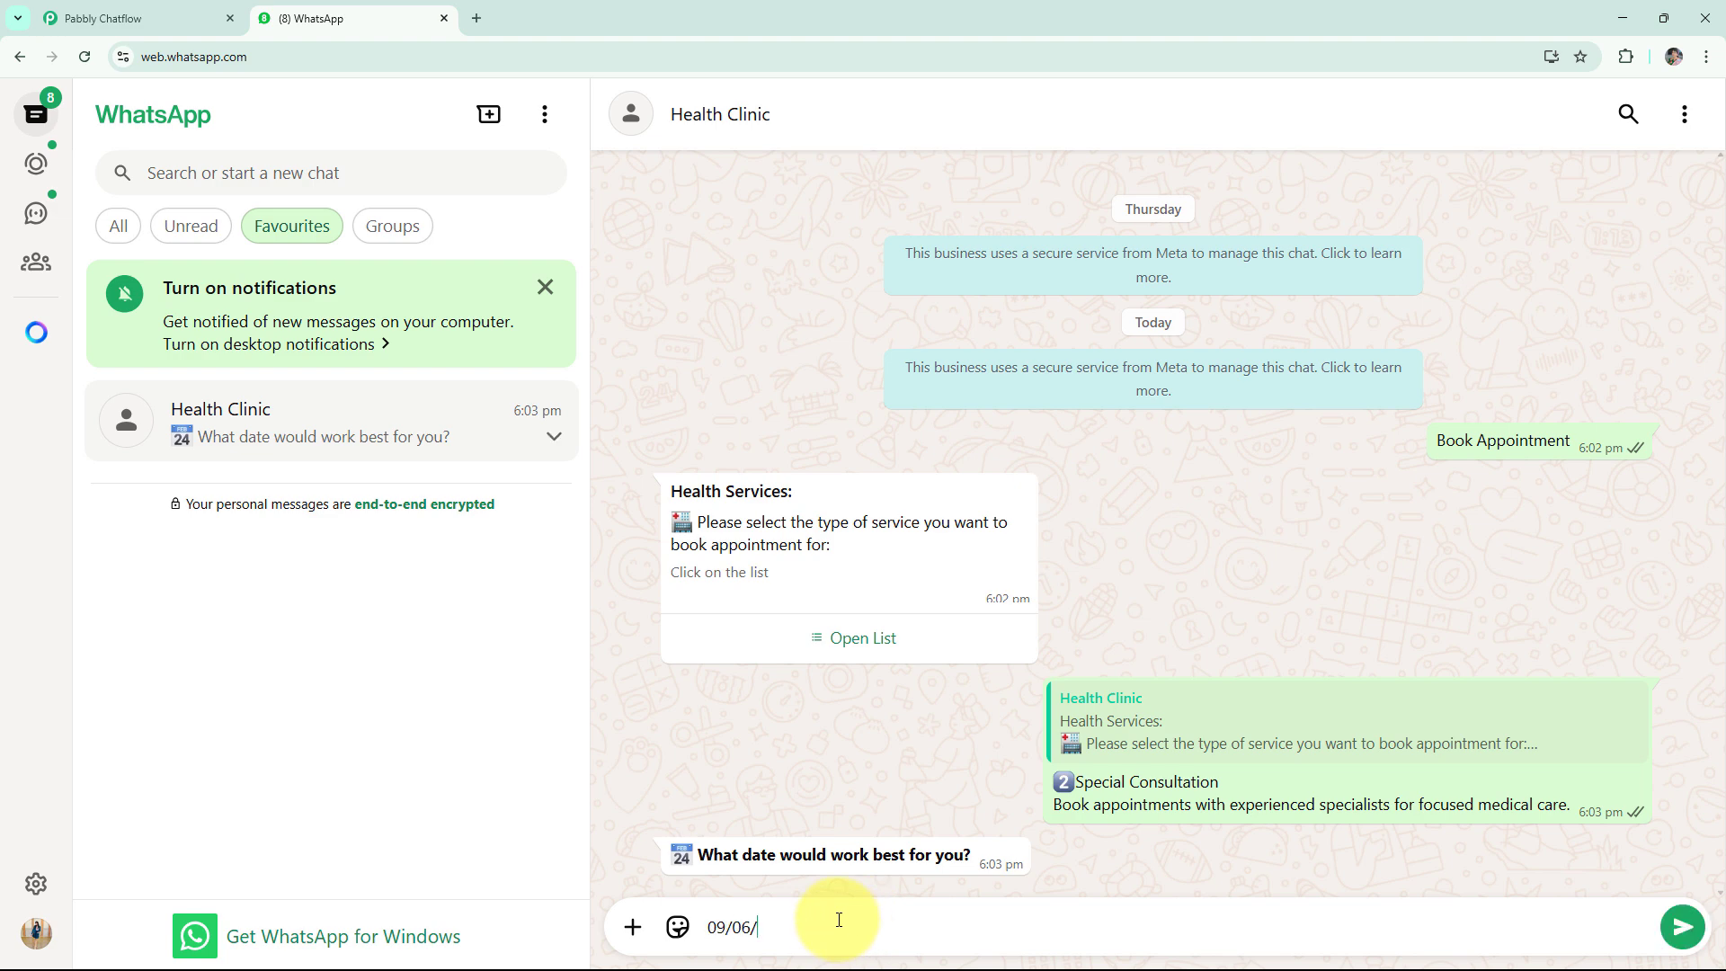
type("2025")
key("Return")
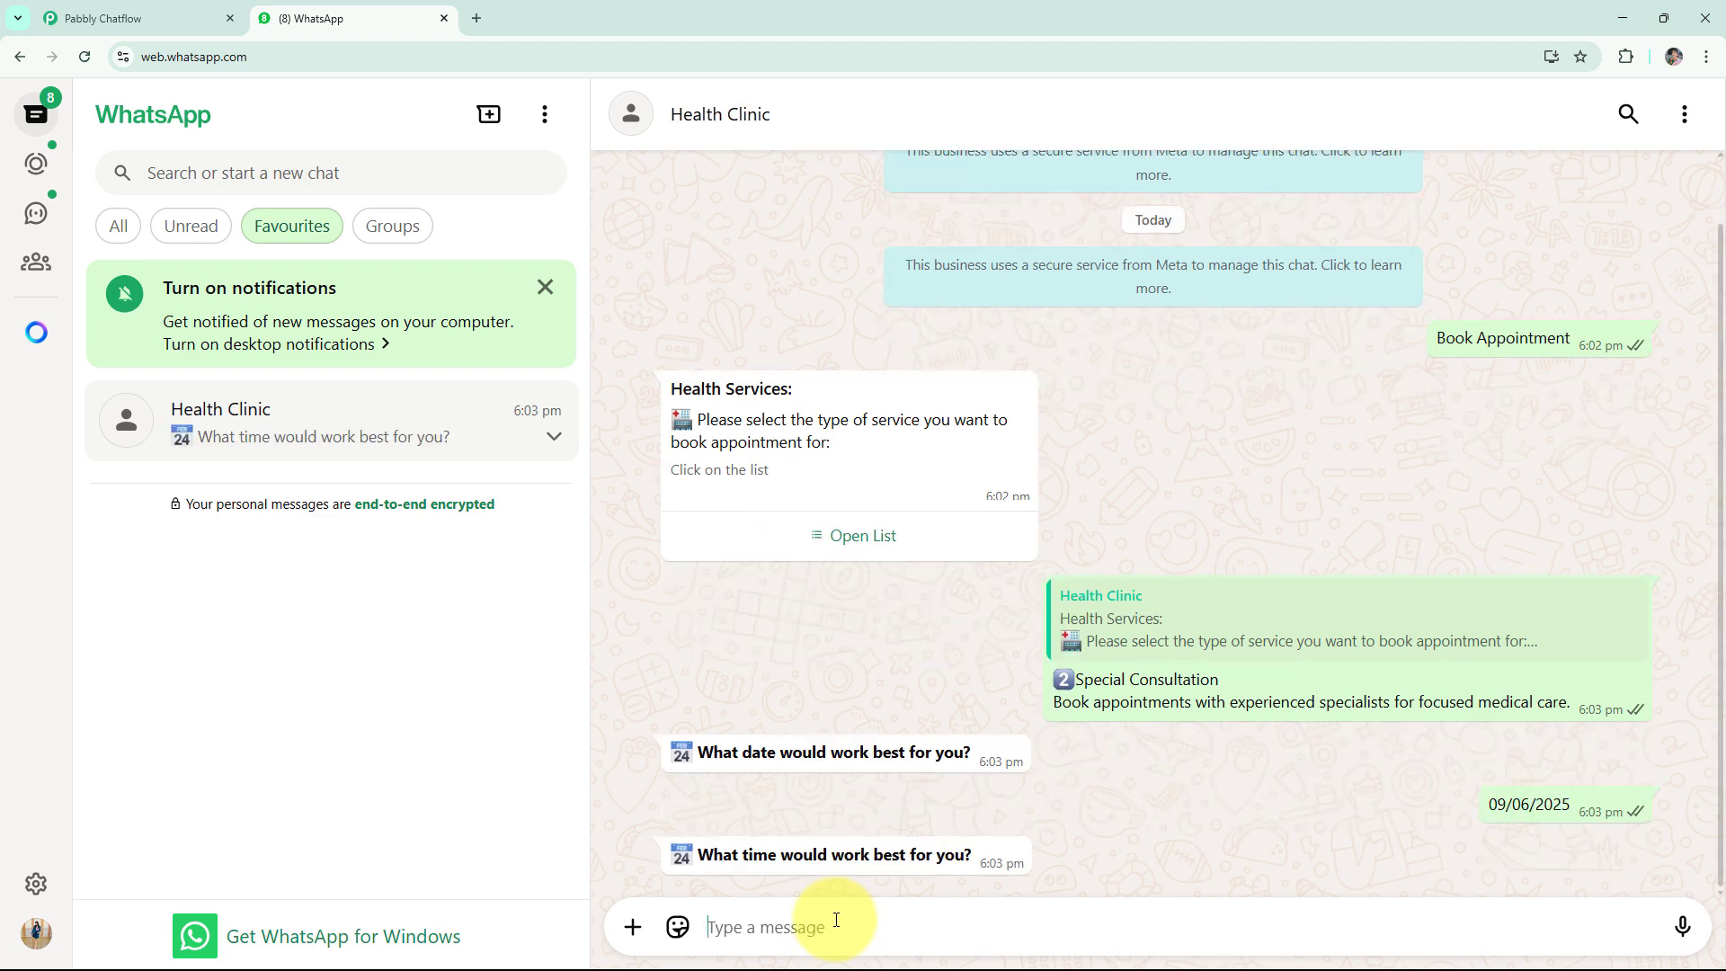
type("06")
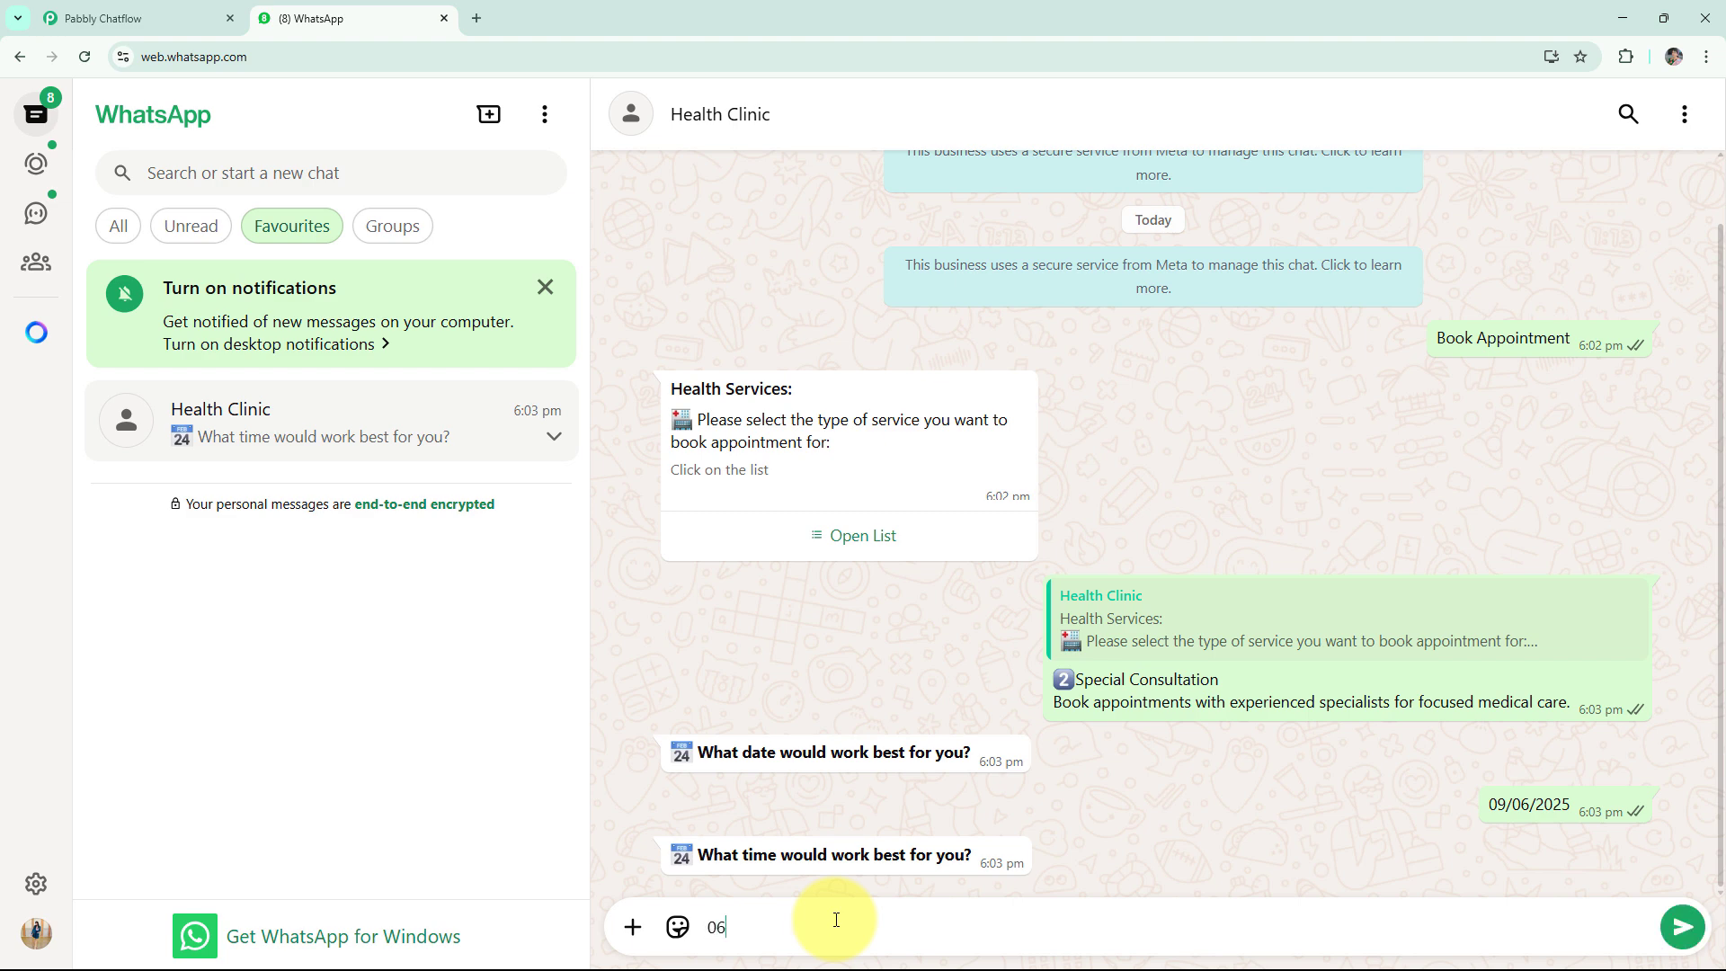
type(":00 Pm")
key("Return")
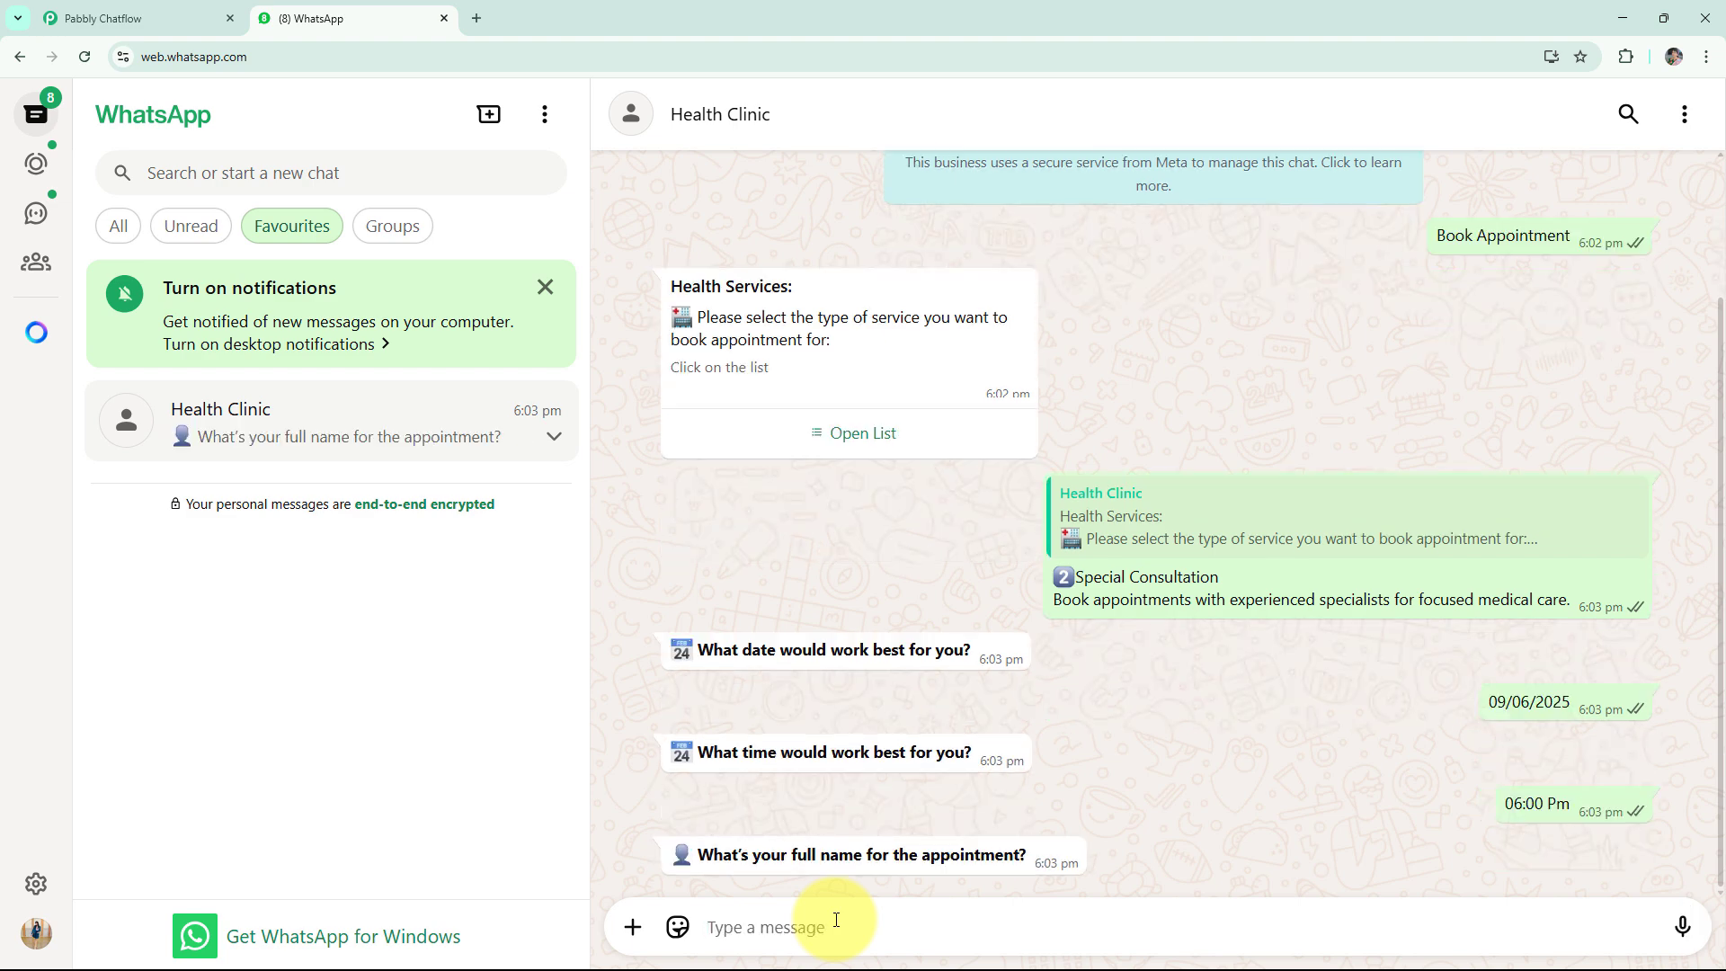
- Reply to the clinic's remaining questions with the patient's full name and contact number
type("D")
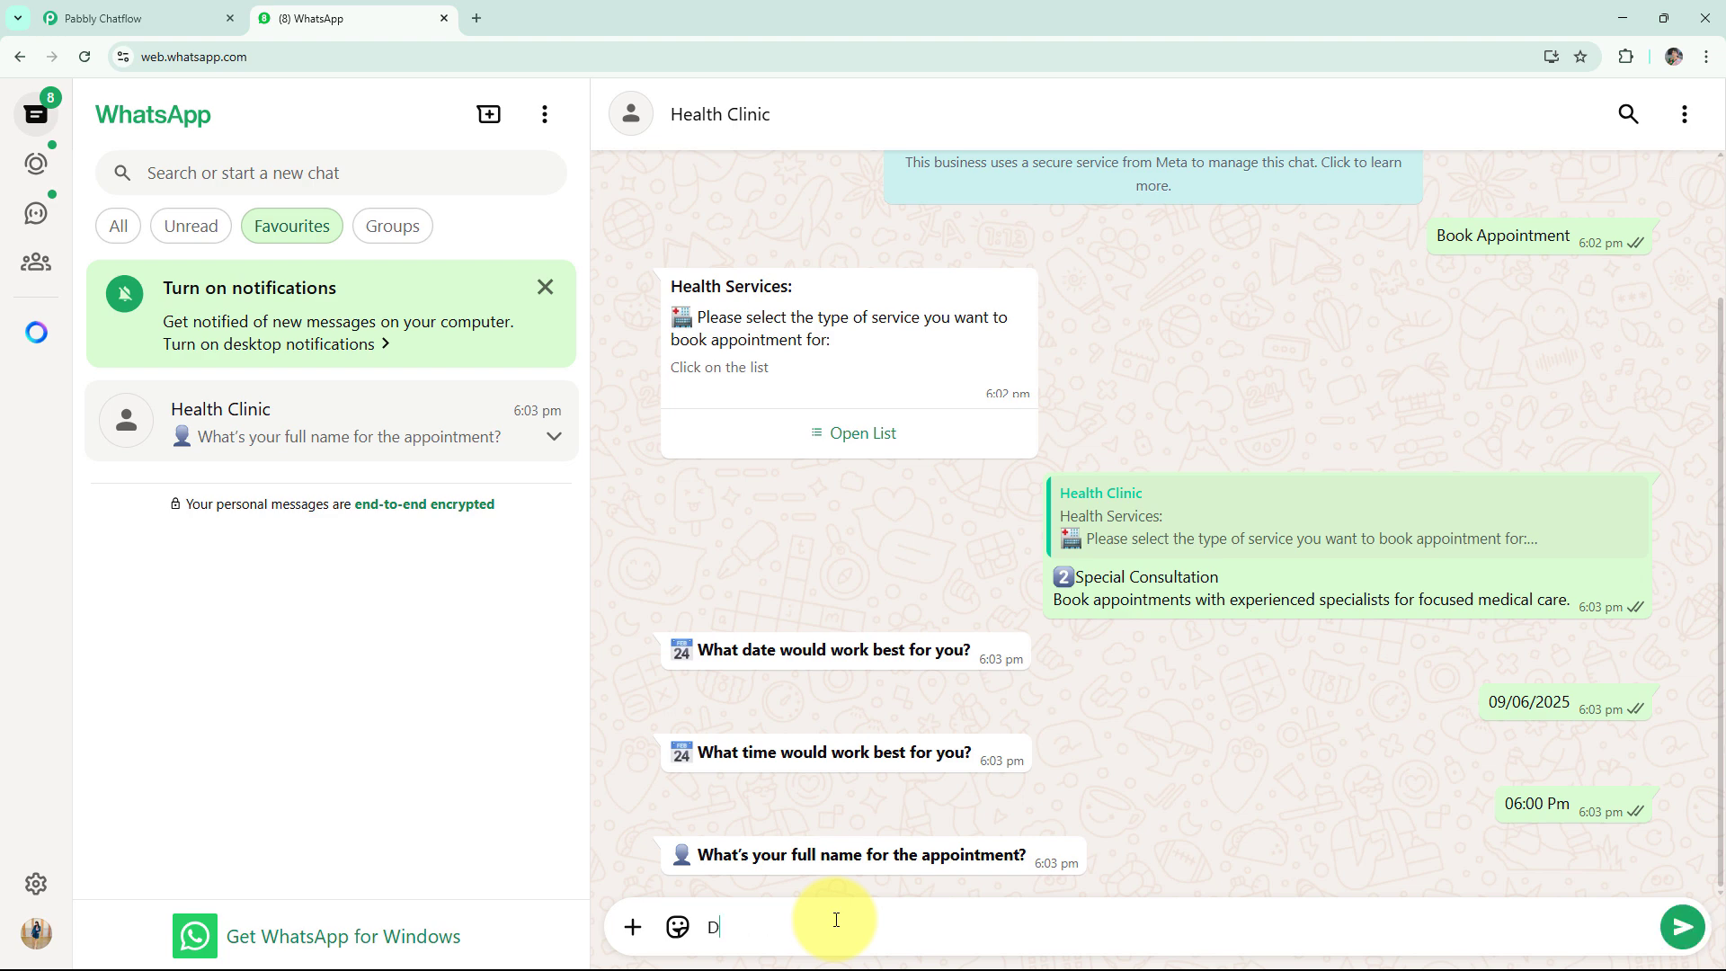
type("emo User")
key("Return")
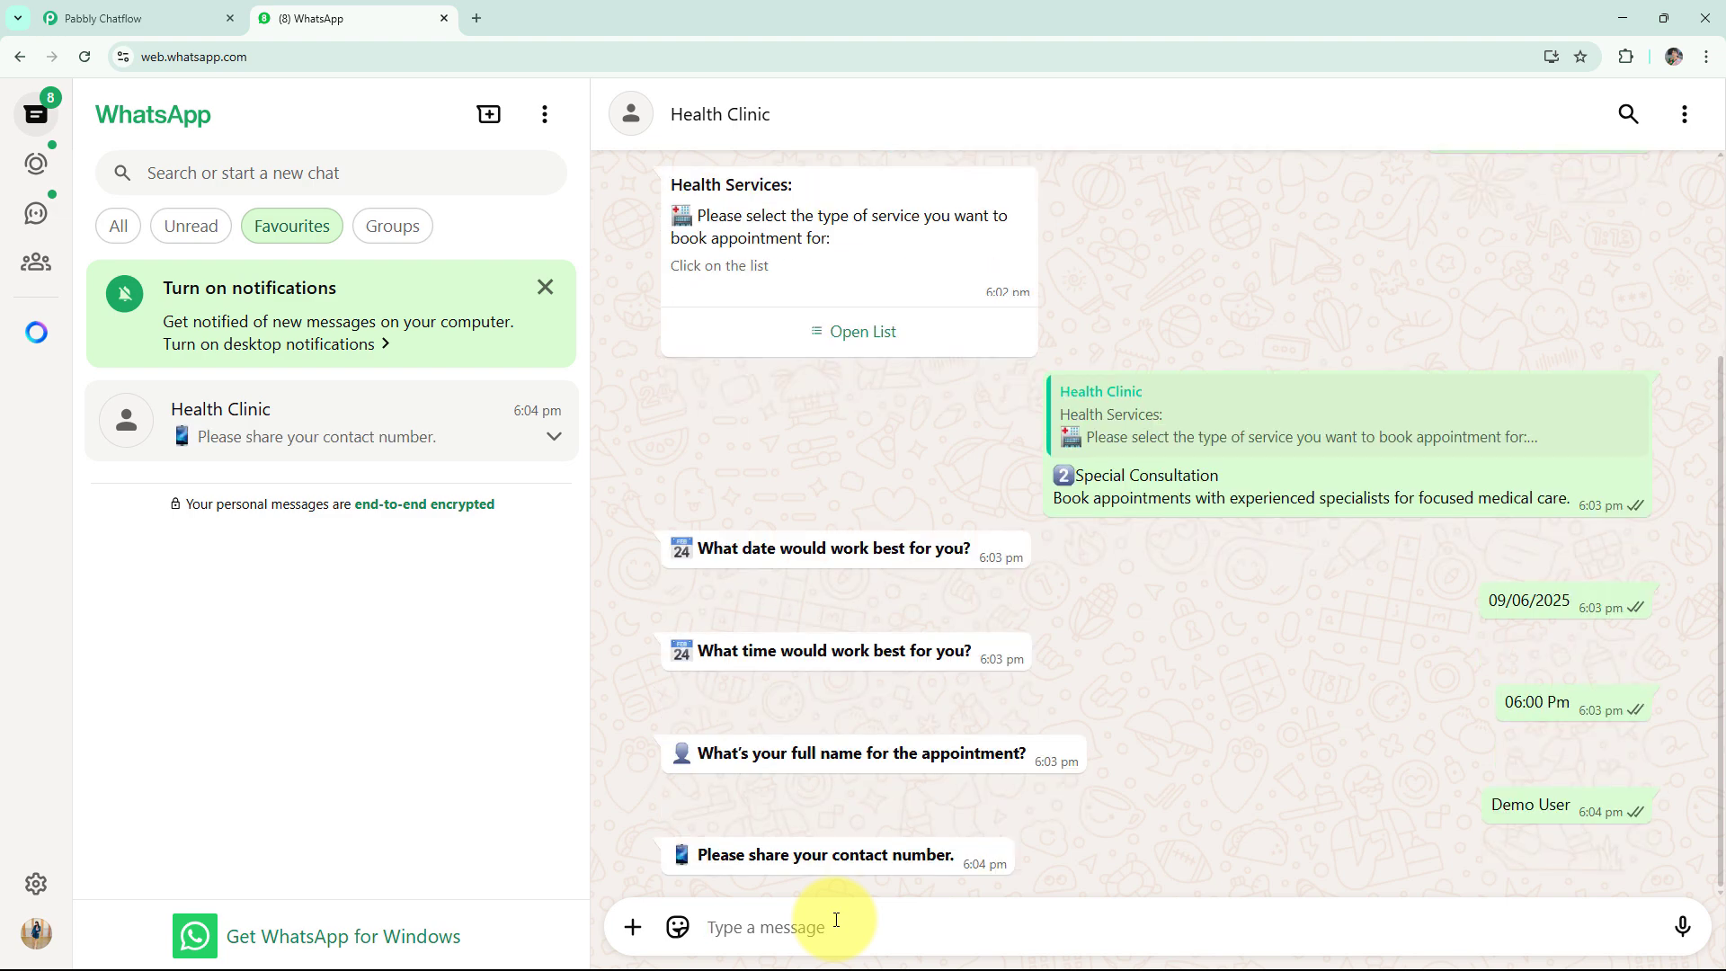
type("519519")
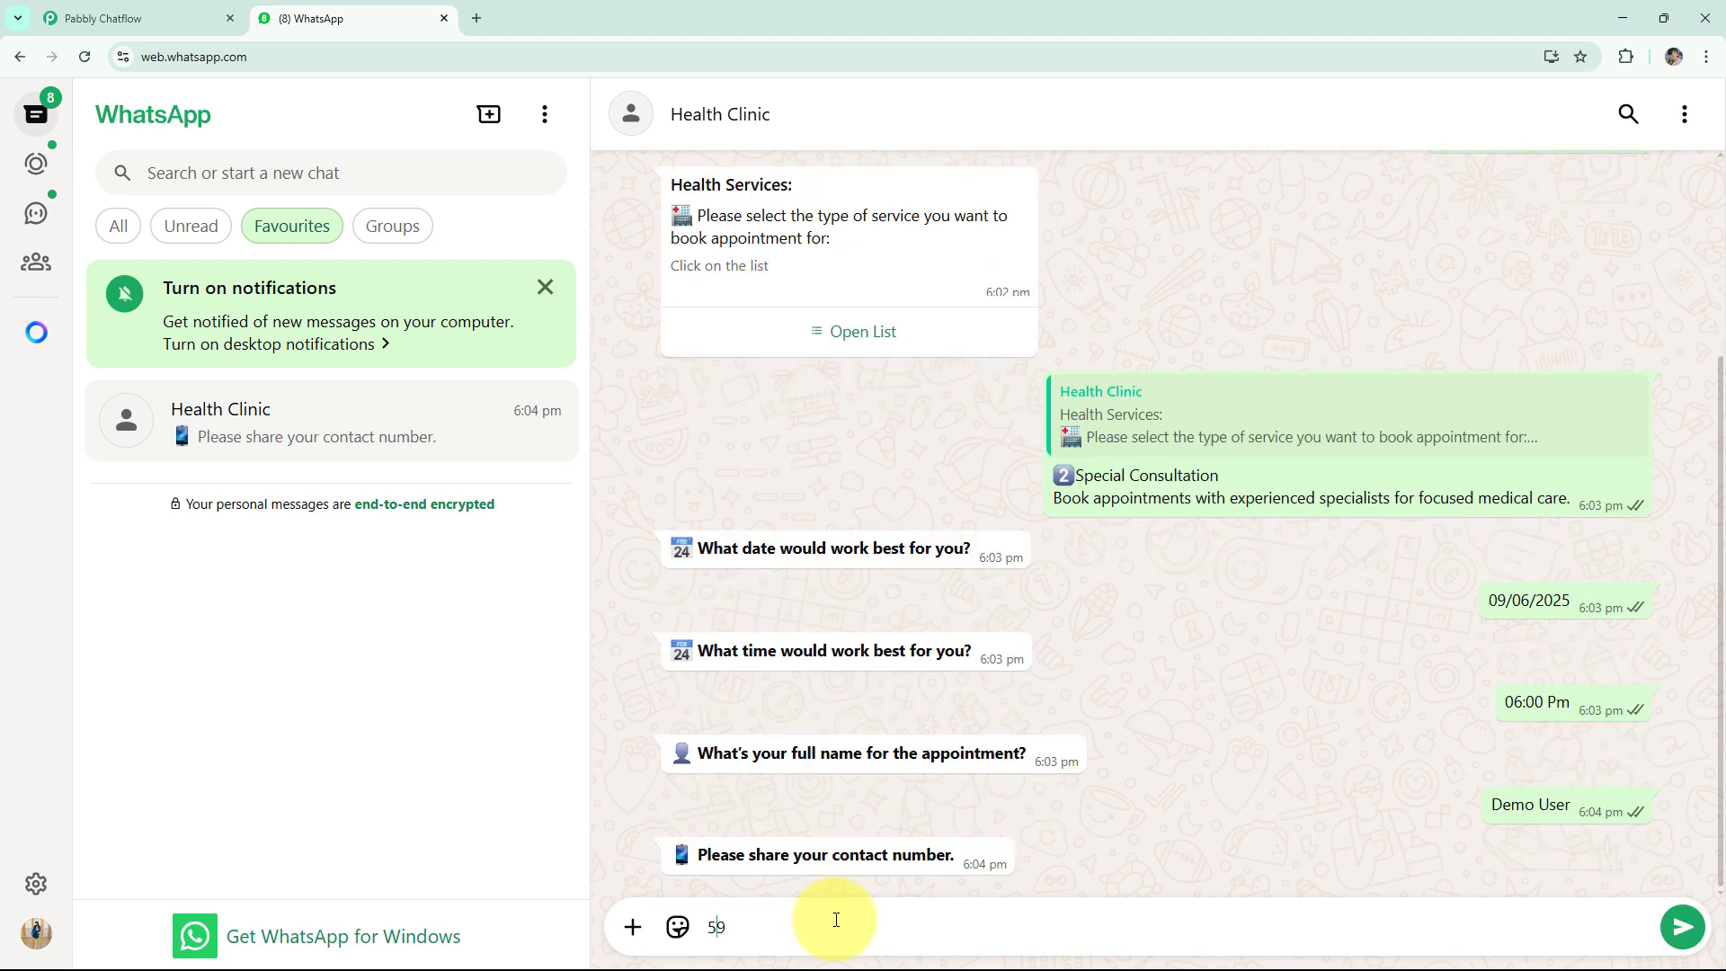
type("51959")
key("Return")
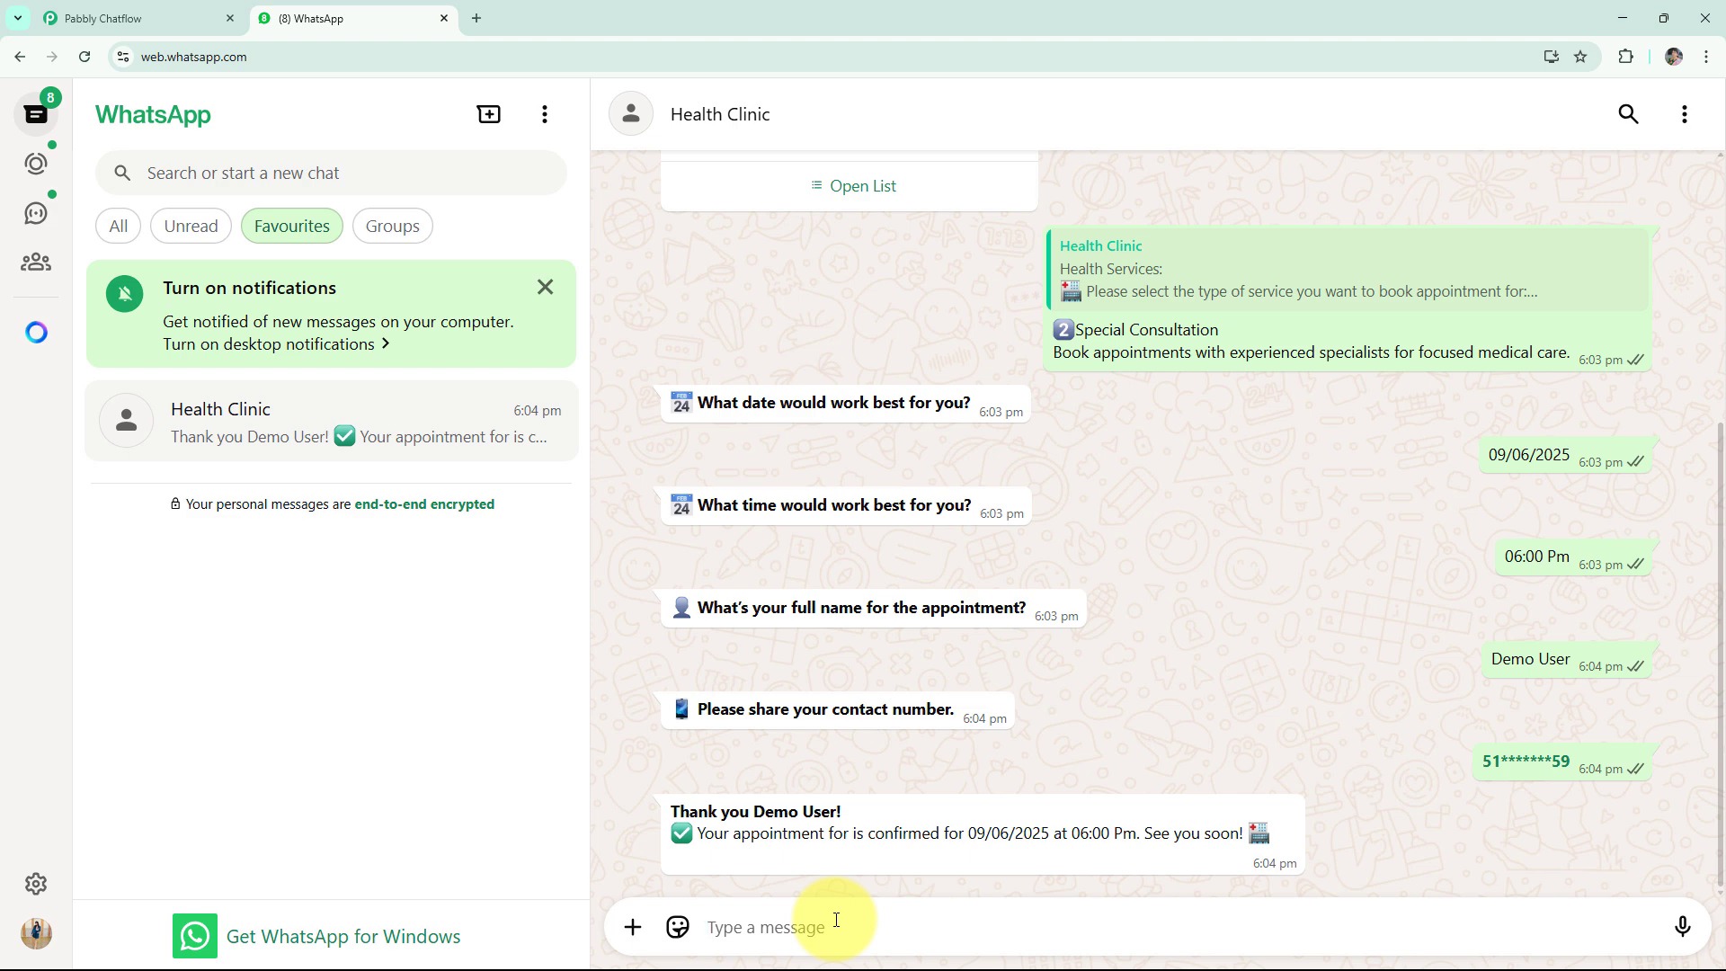
- Review the booking chat, switch to Pabbly Chatflow's Inbox and examine the contact's general details and tags
scroll(797, 748, "up", 5)
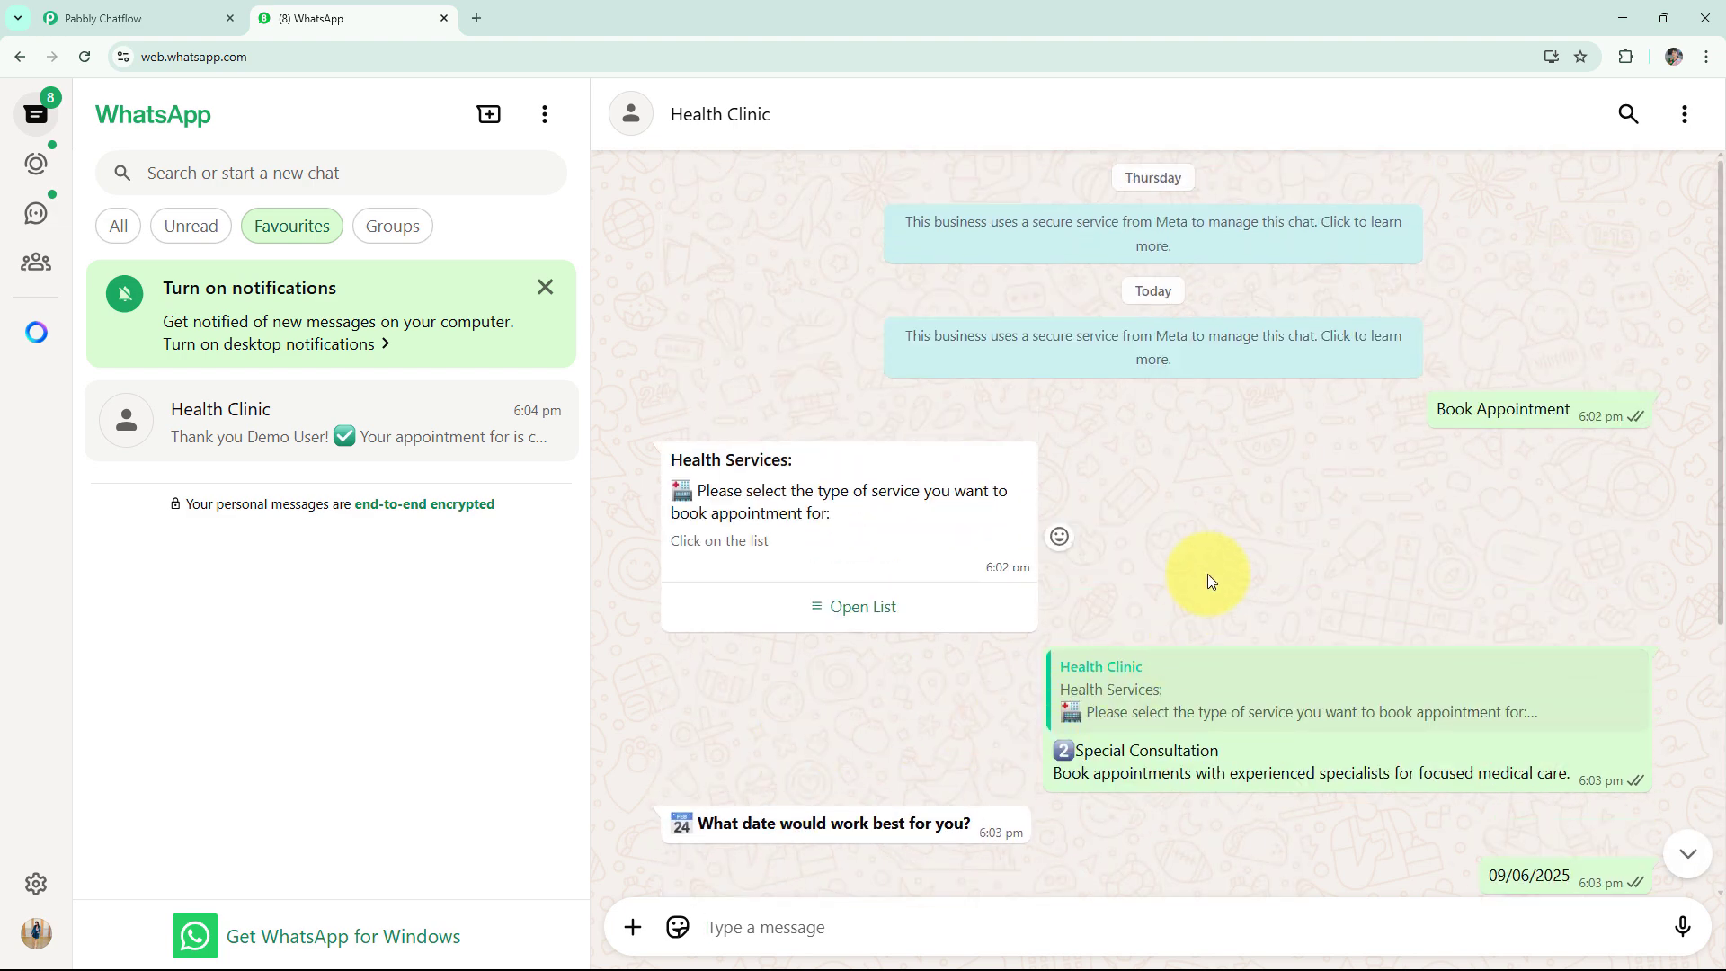
left_click(144, 18)
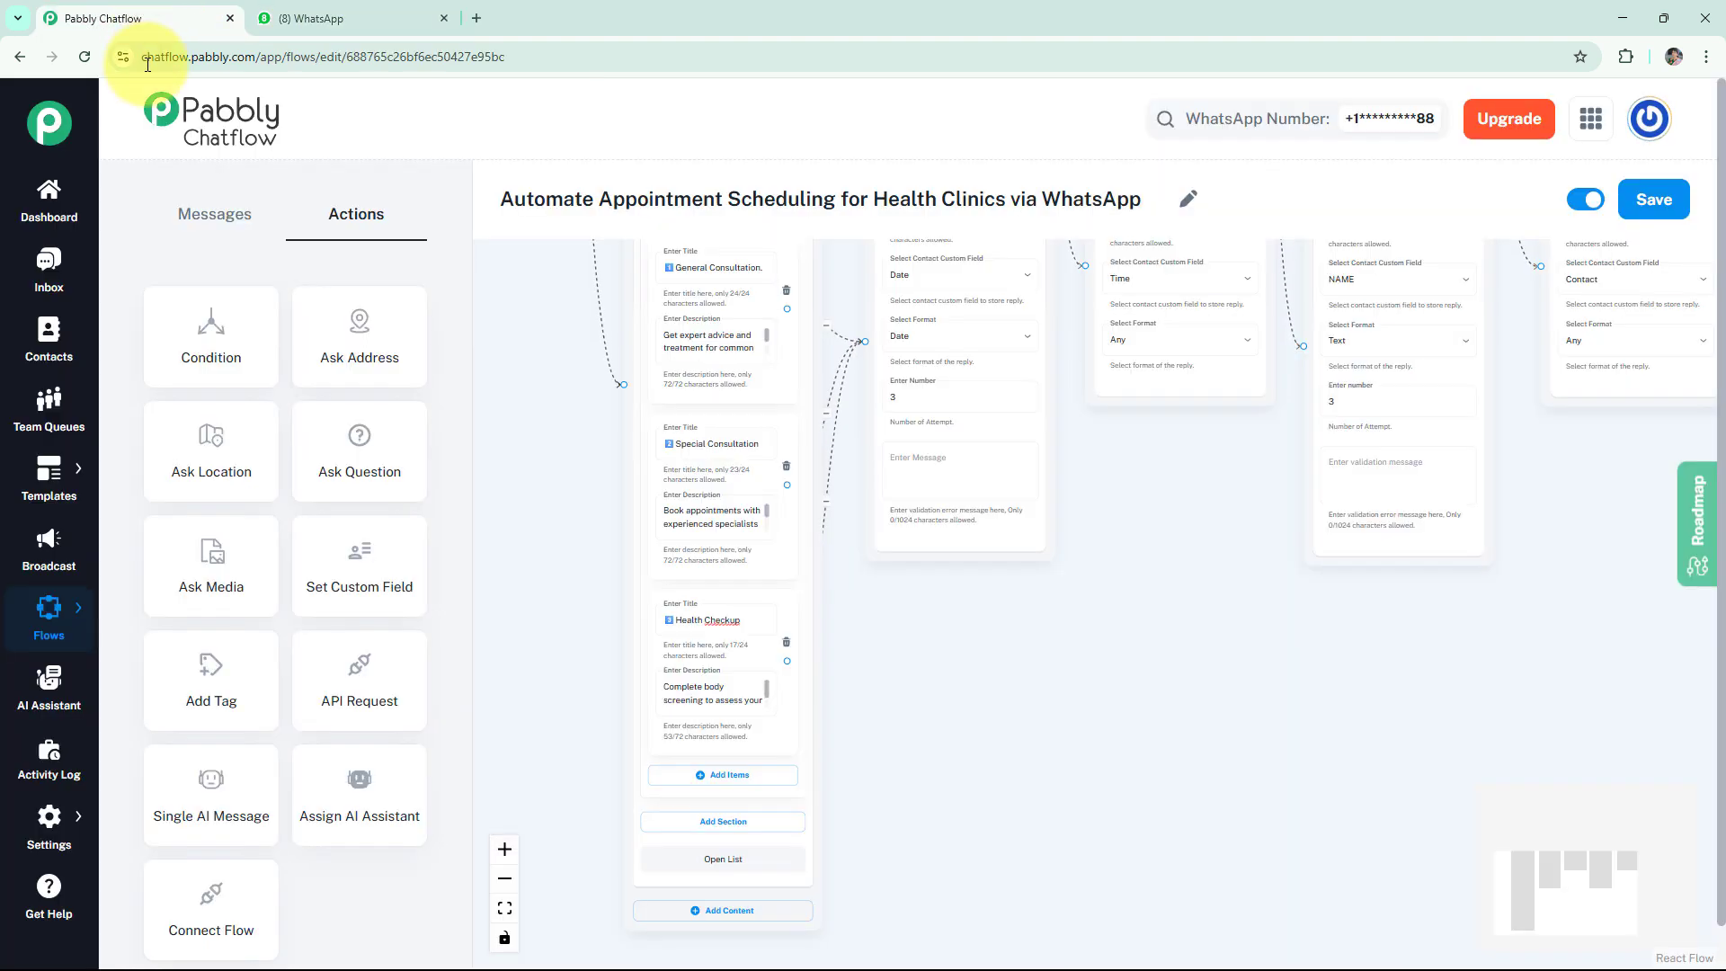
left_click(41, 283)
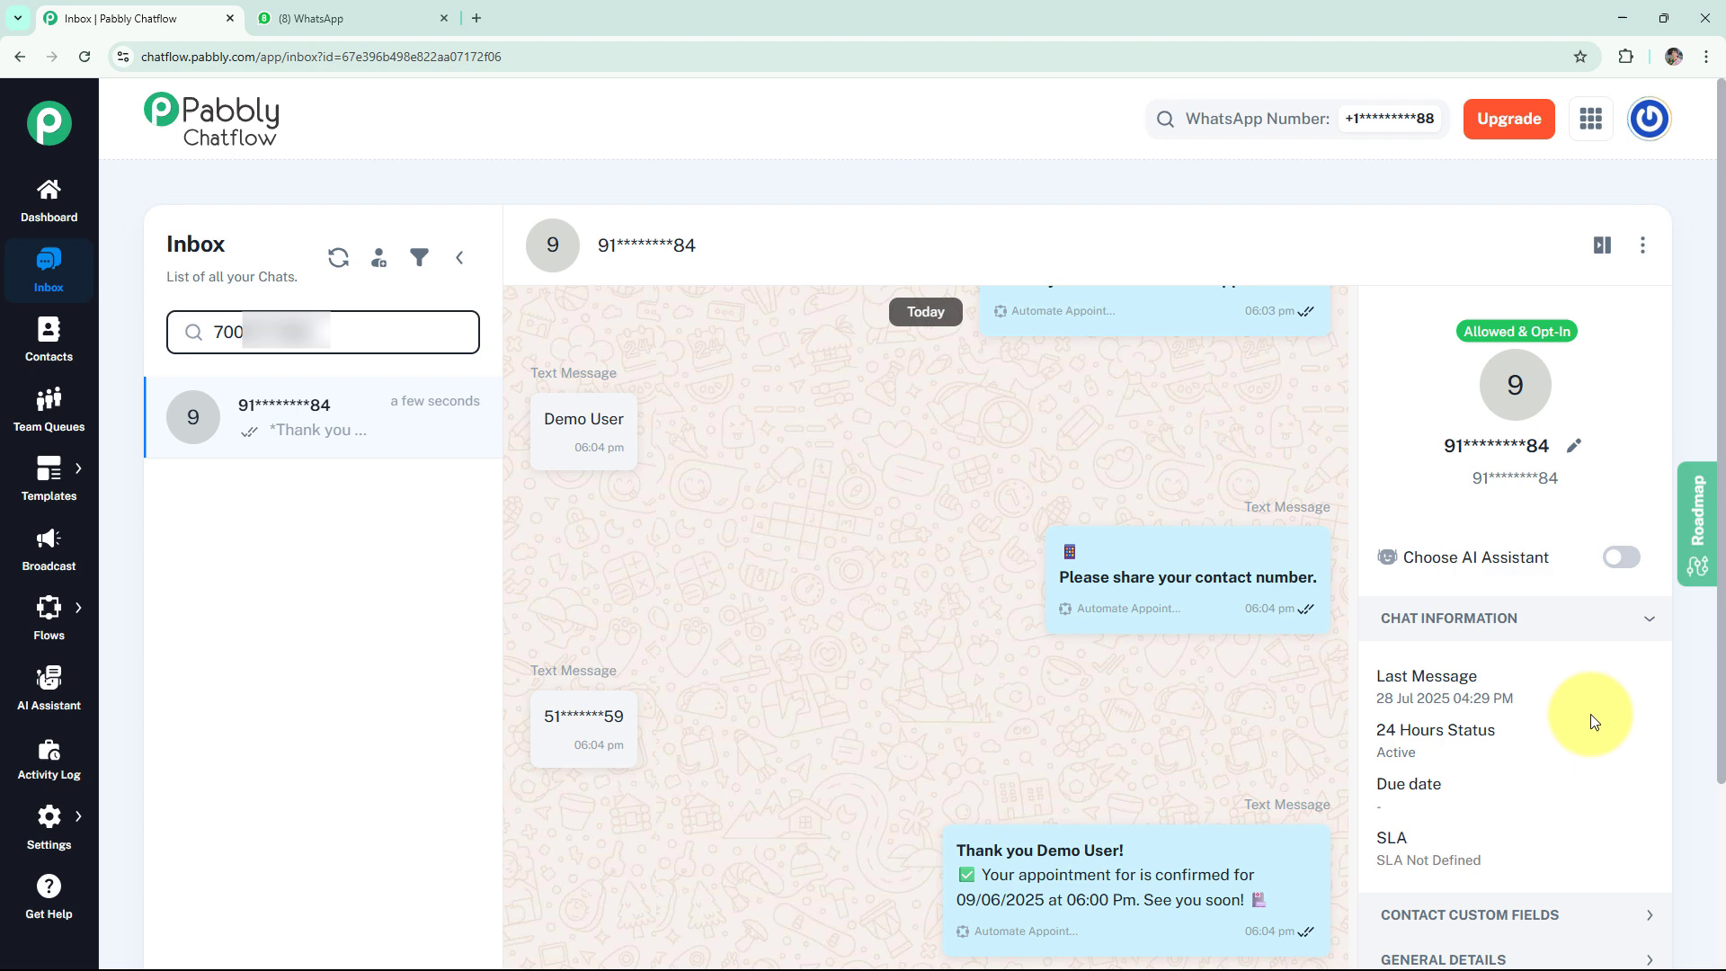
scroll(1589, 713, "down", 2)
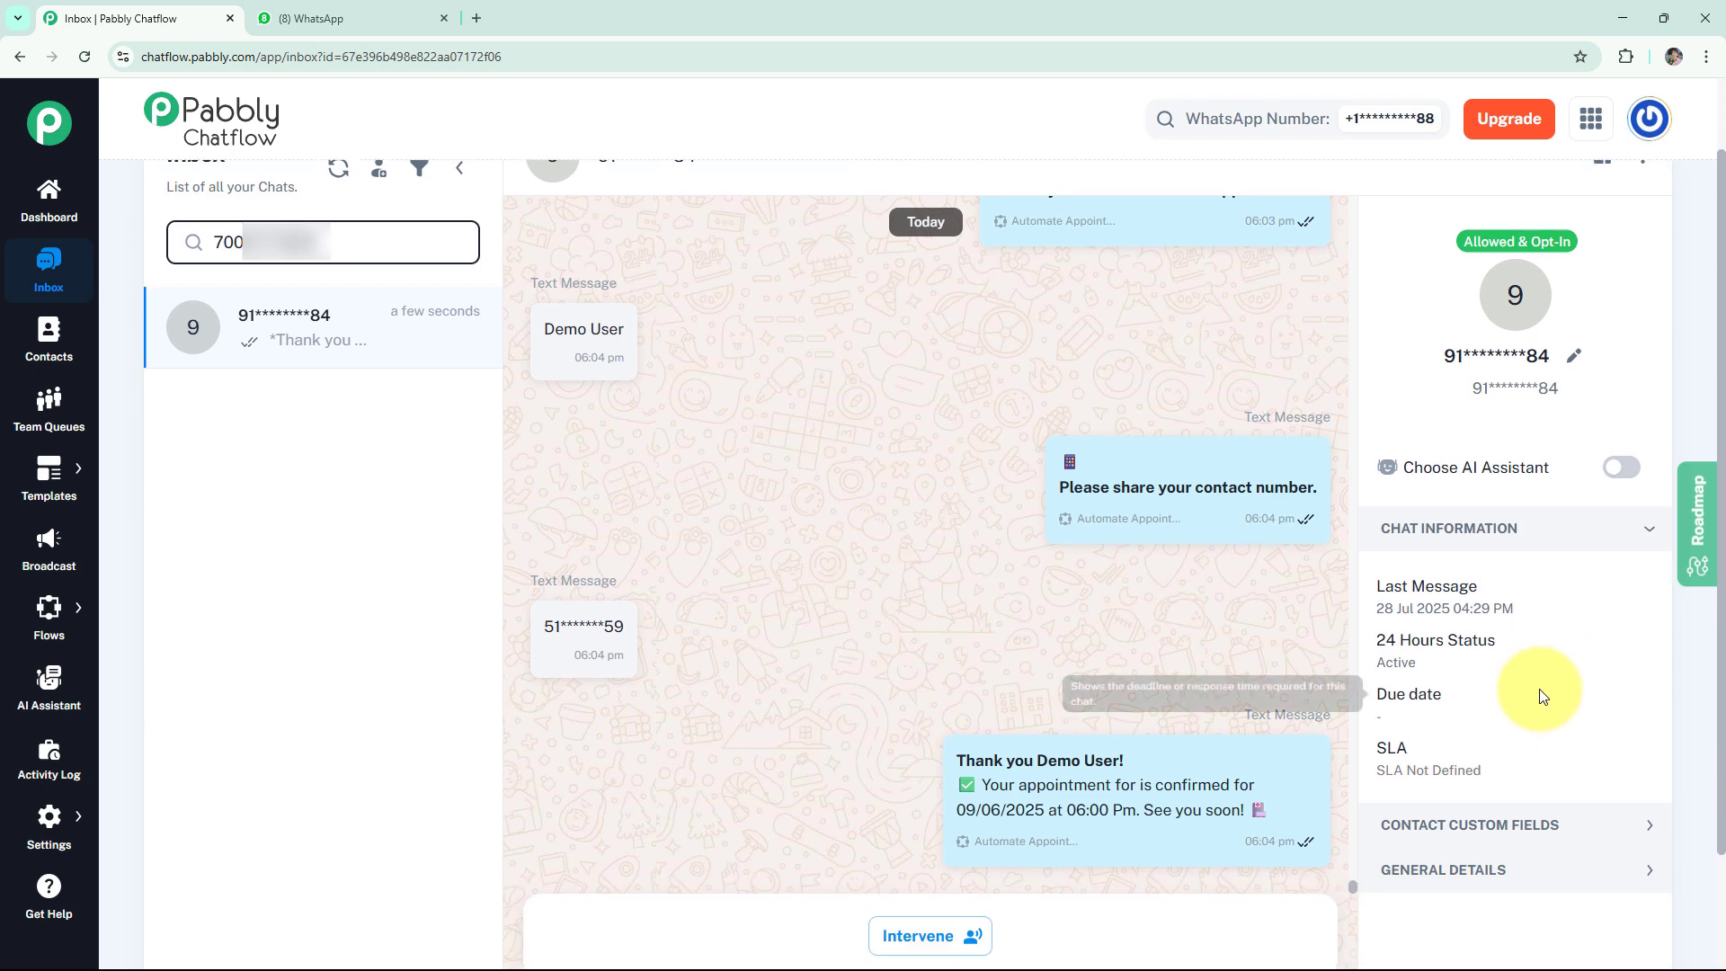
left_click(1496, 794)
scroll(1495, 795, "down", 5)
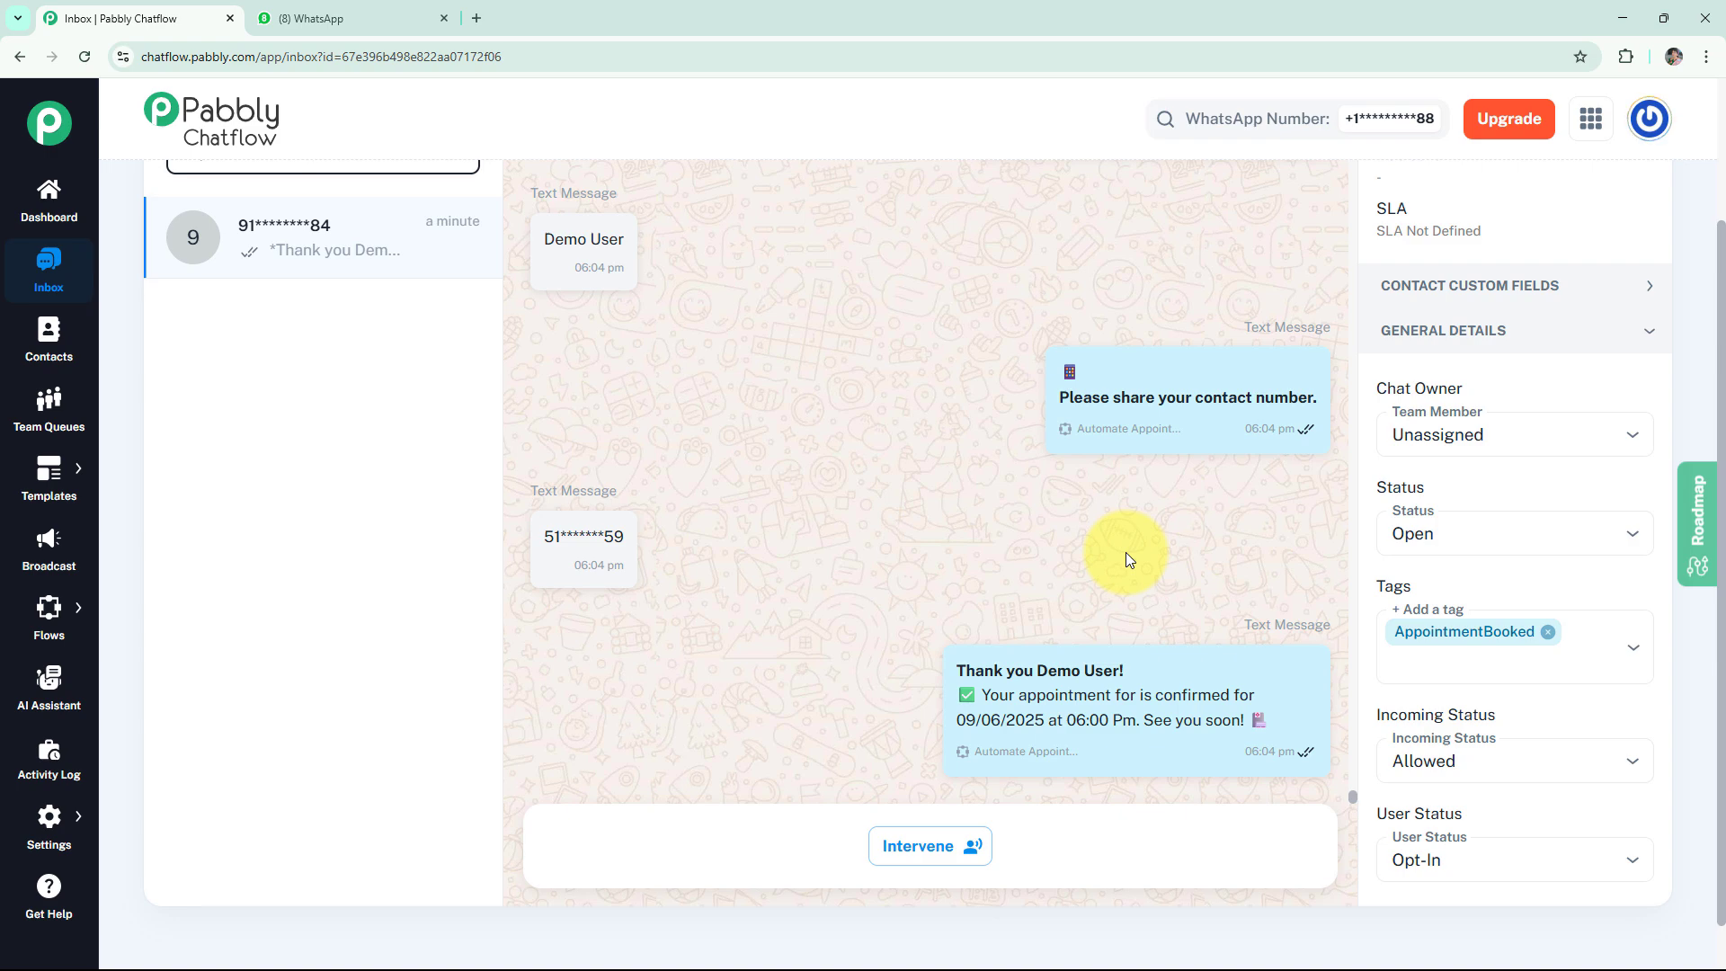
- Open the pabbly.com/chatflow website in the browser
key("ctrl+Tab")
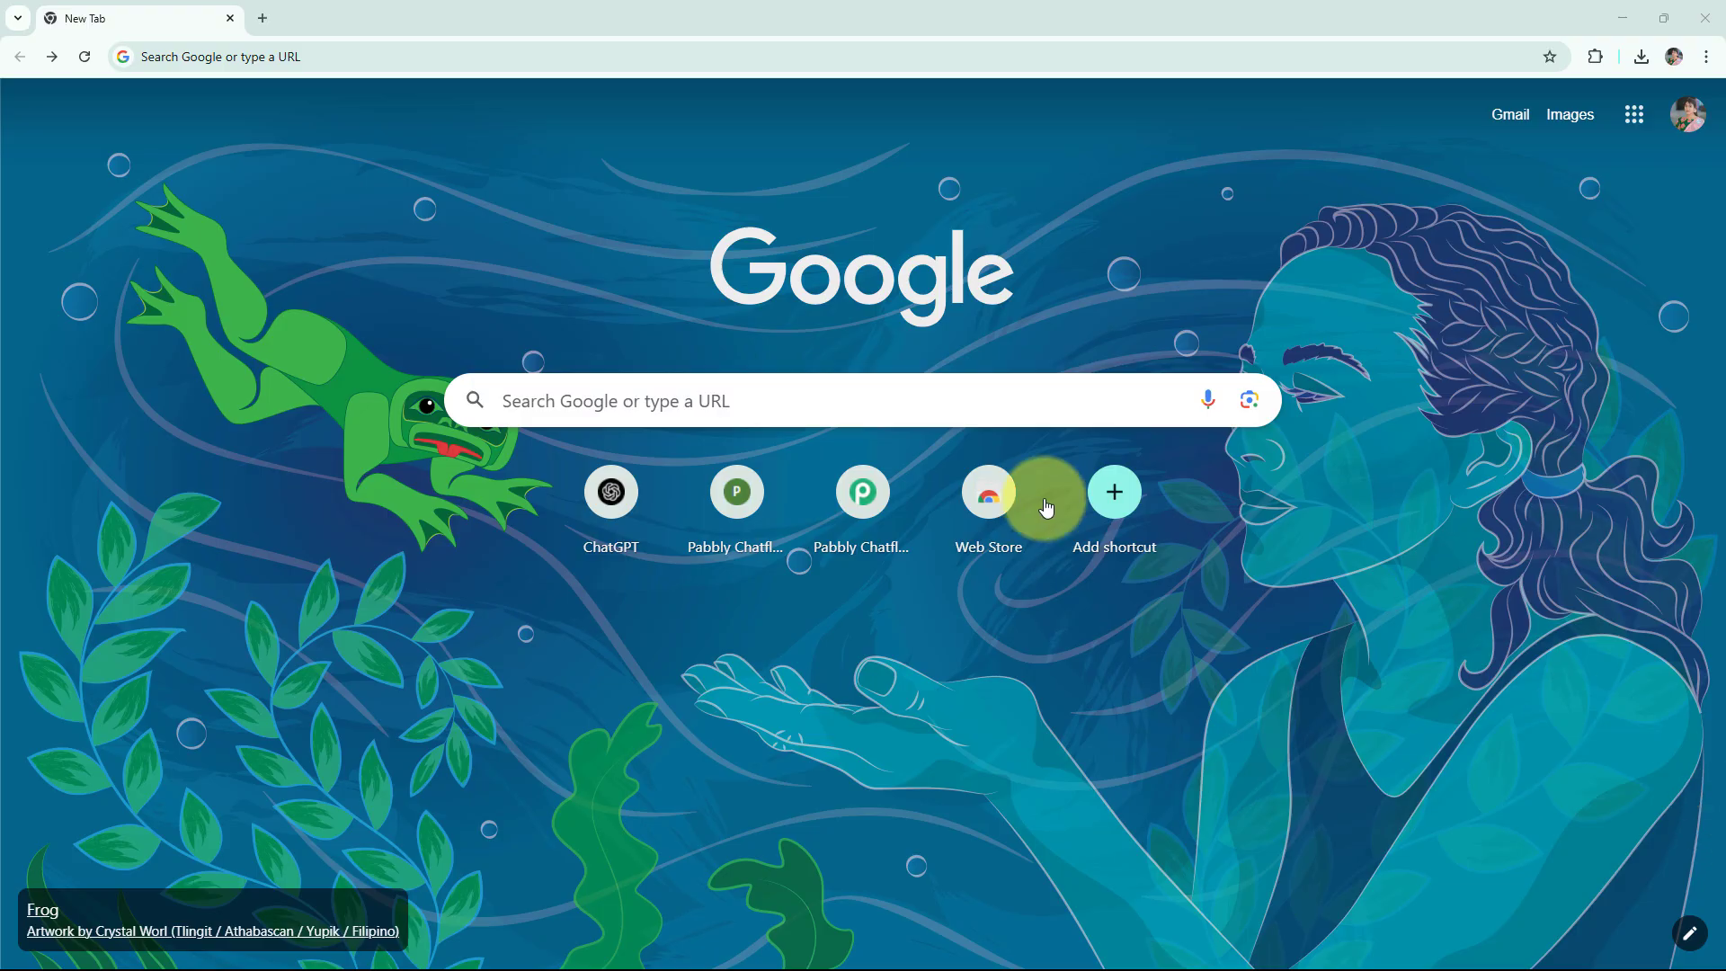
left_click(289, 59)
type("pabbly.com/chatflow")
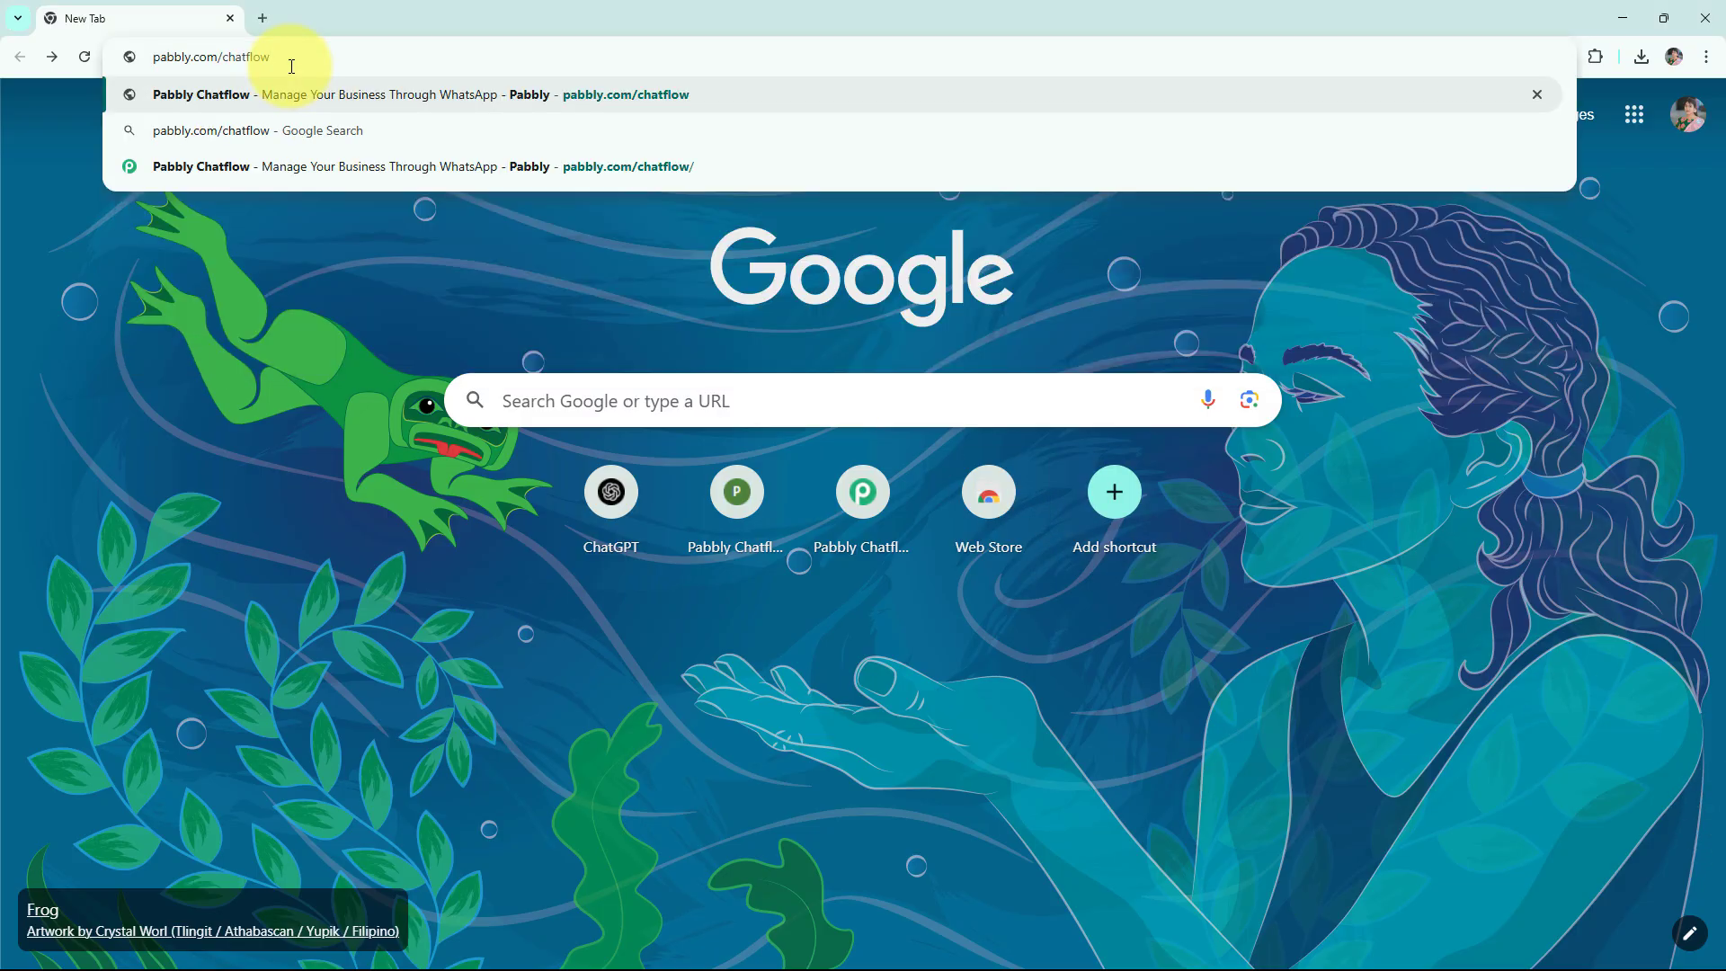
key("Return")
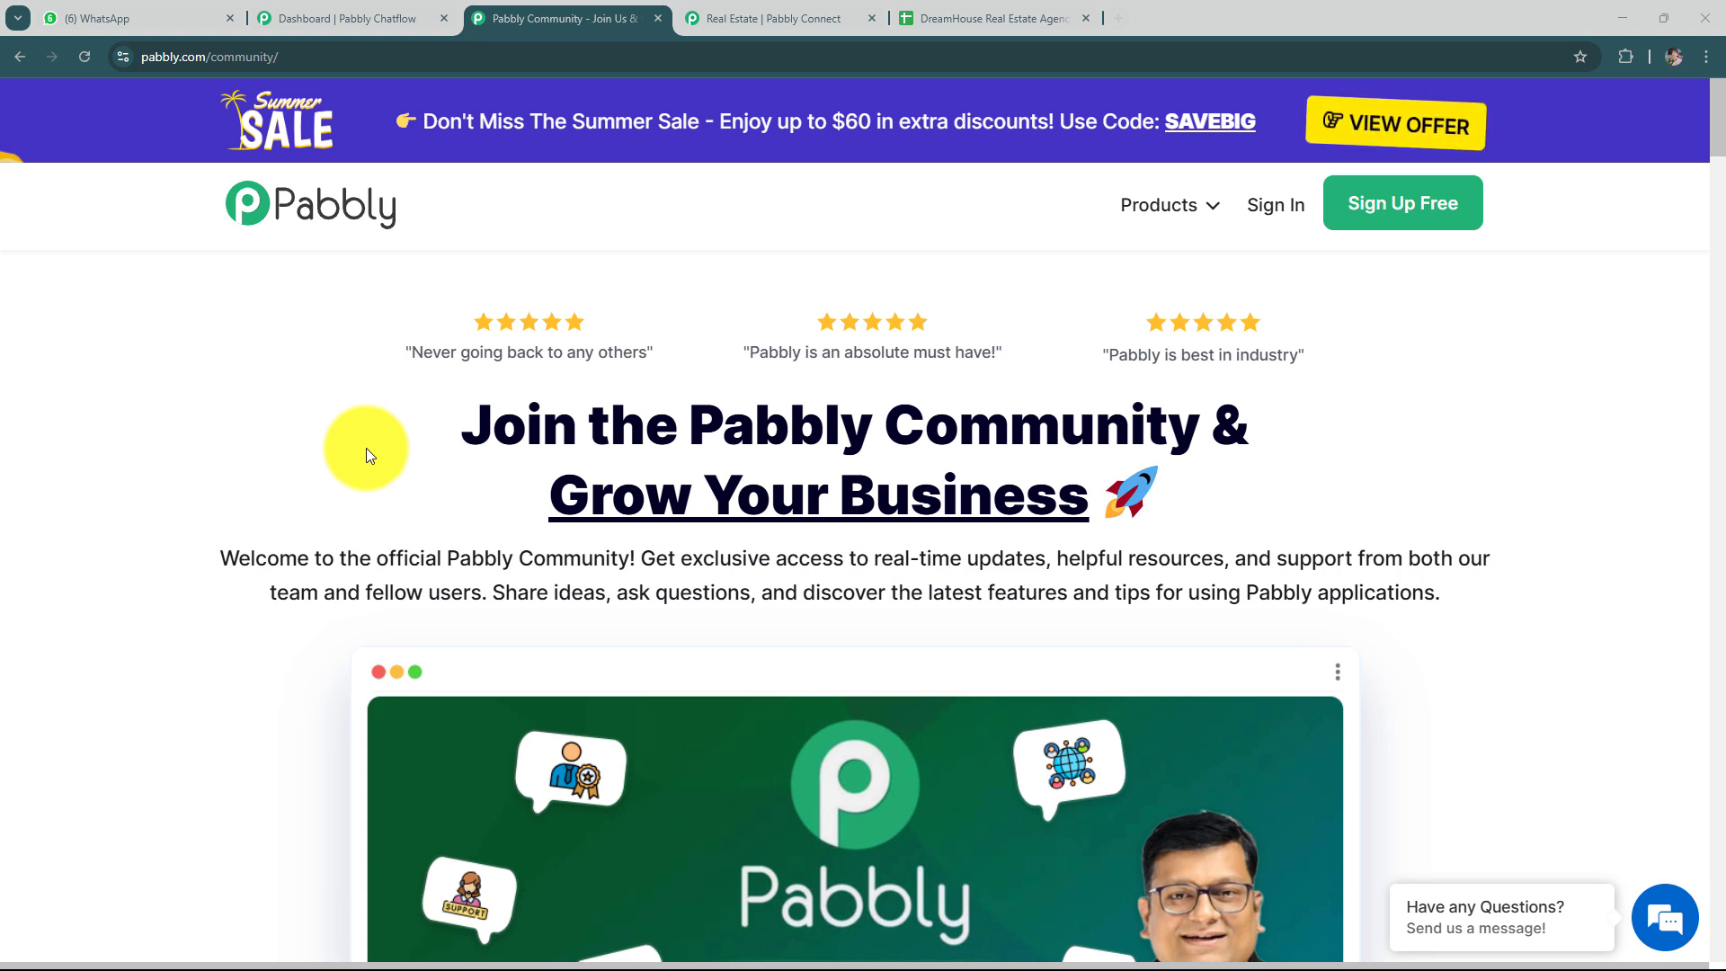
- Sign in to the Pabbly account and access Pabbly Chatflow from the list of all apps
scroll(580, 360, "down", 8)
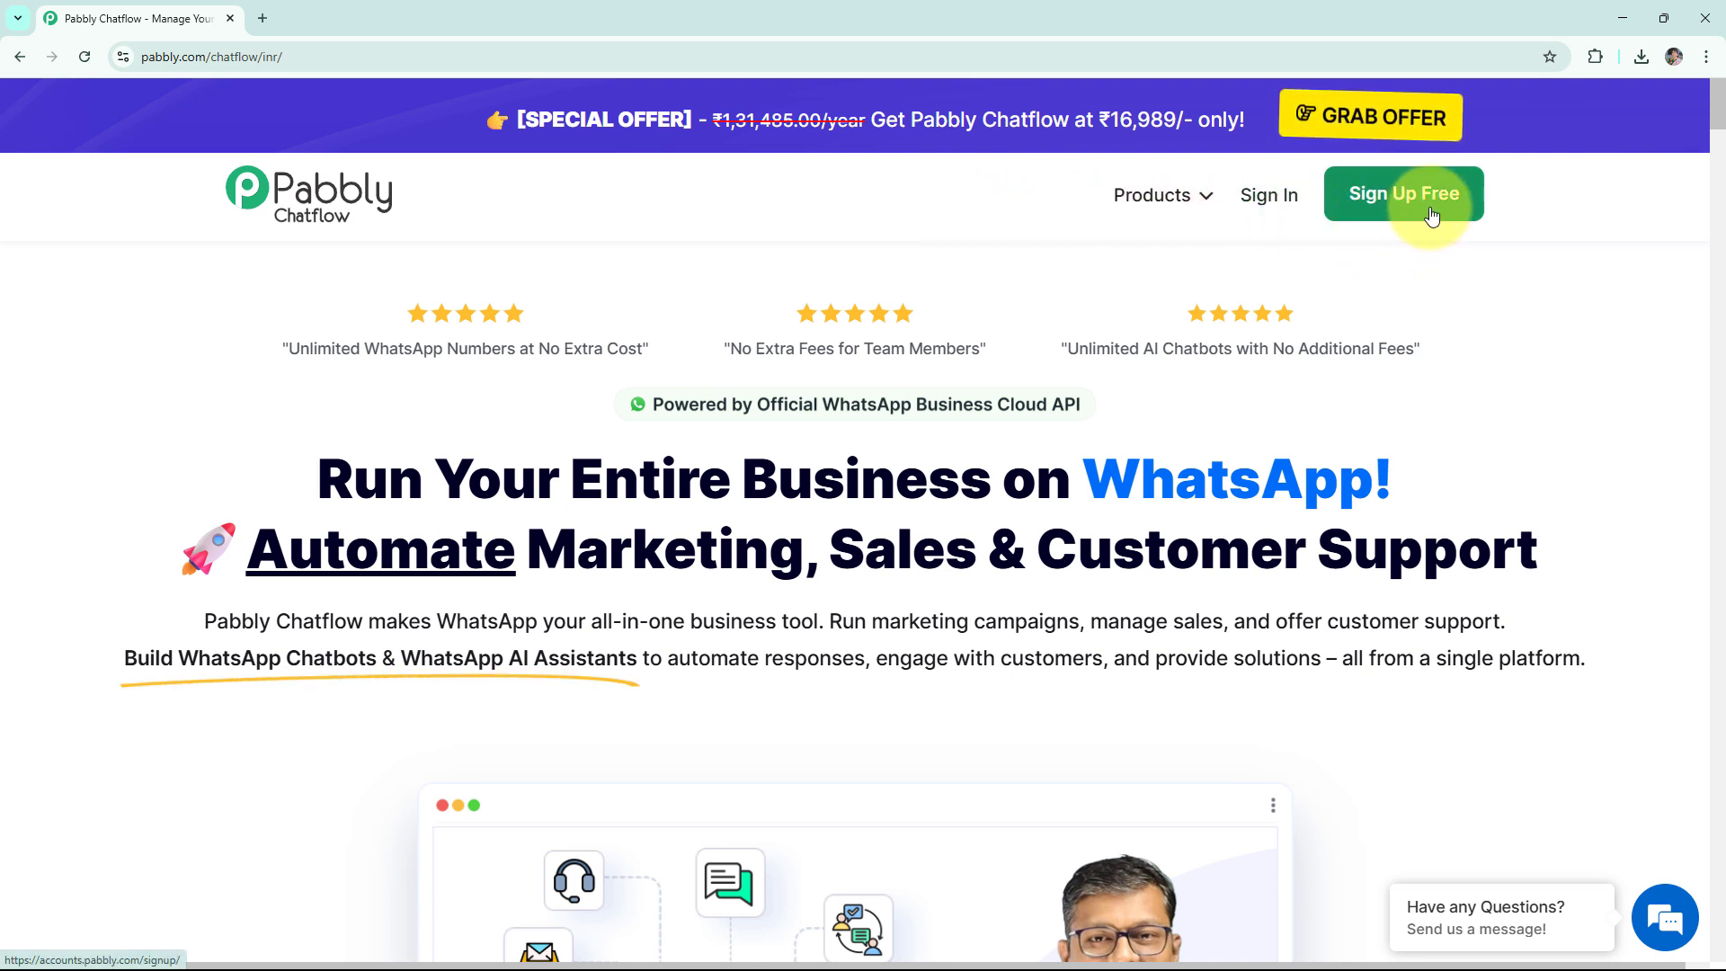
left_click(1271, 209)
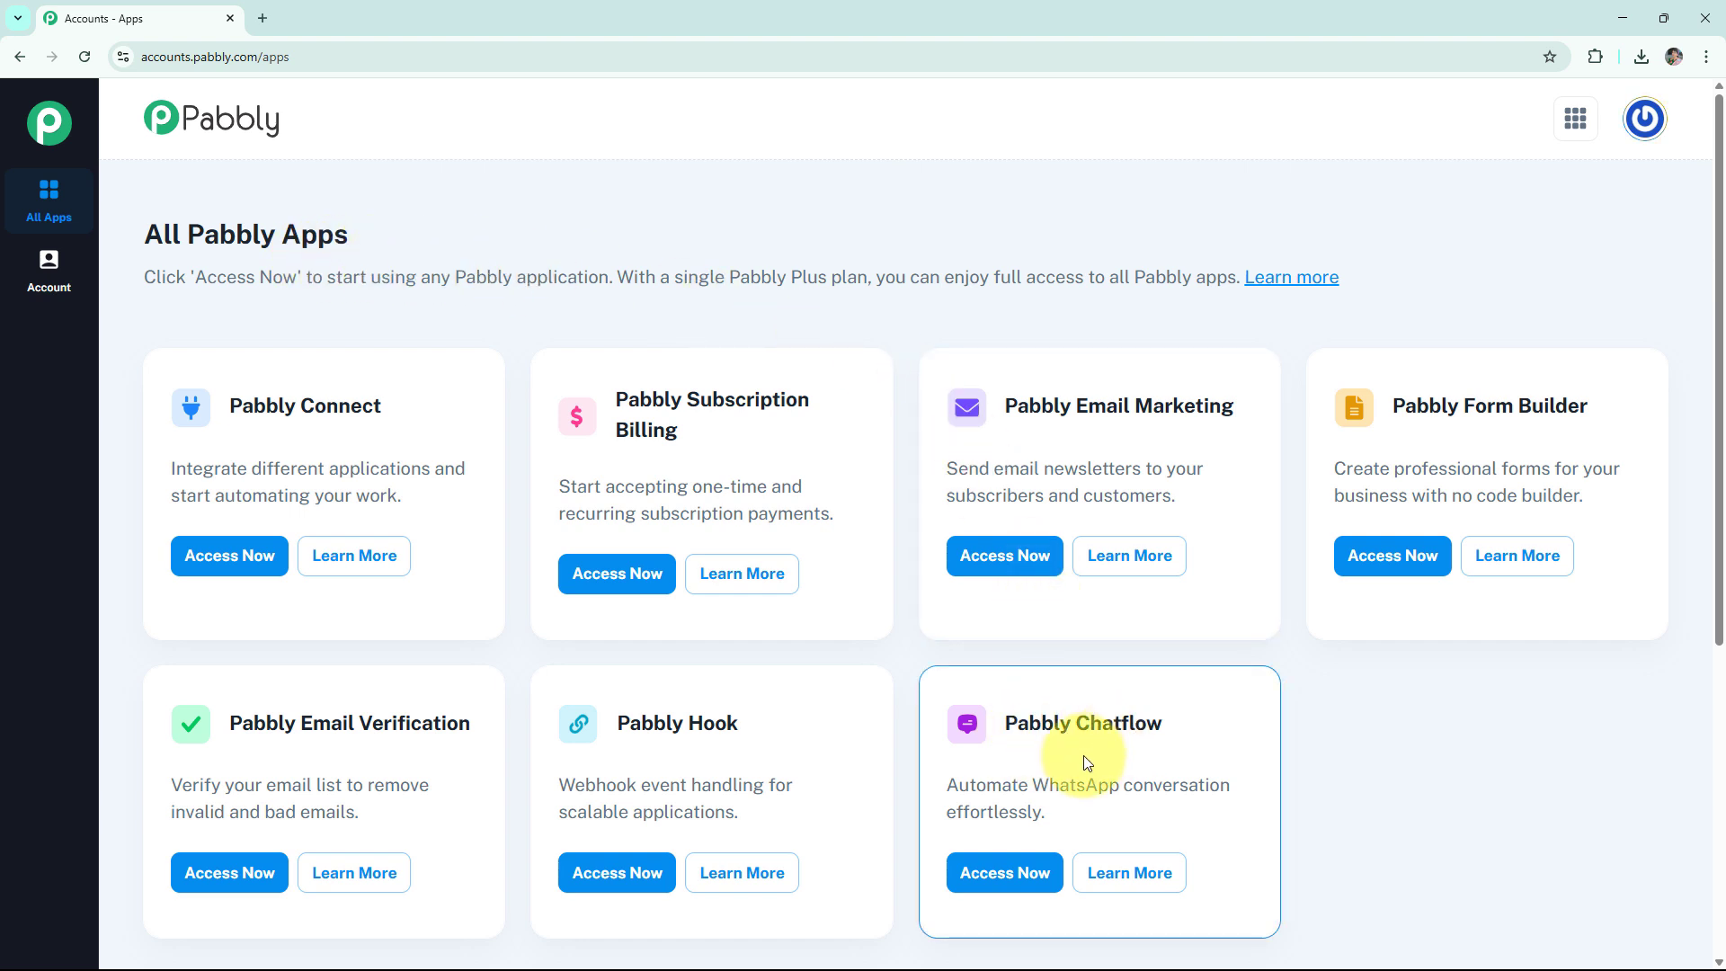
left_click(1003, 874)
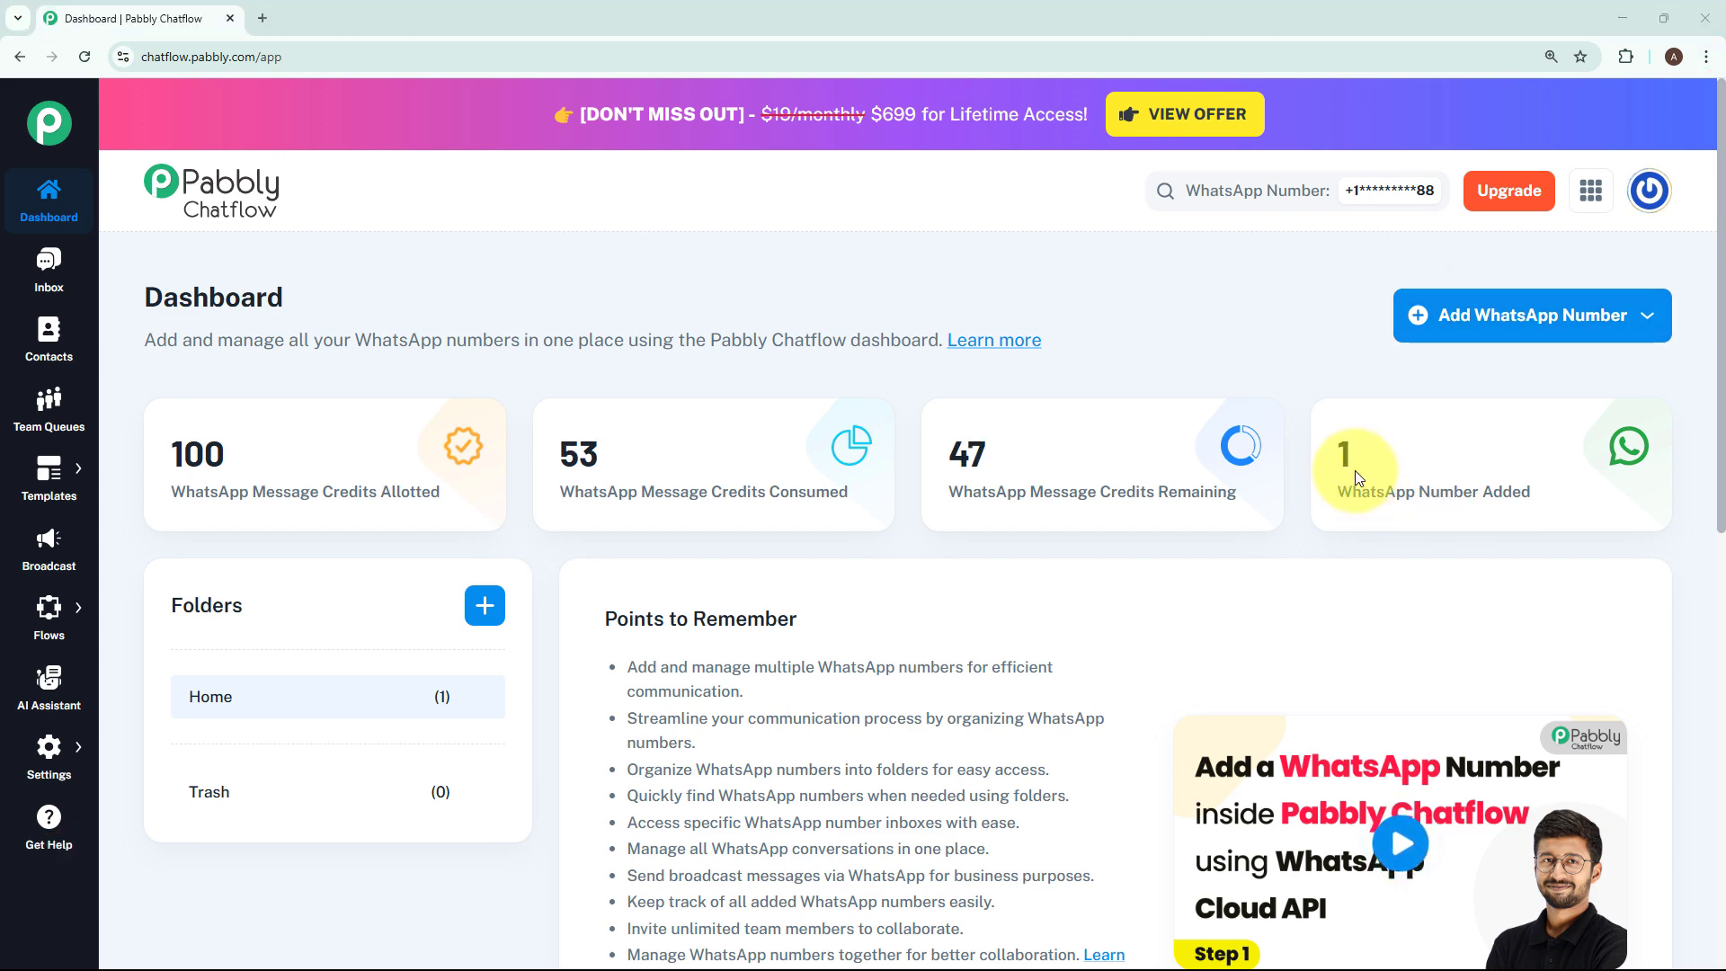
- Open the manual token form for adding a WhatsApp number, review its required fields and close it
left_click(1463, 333)
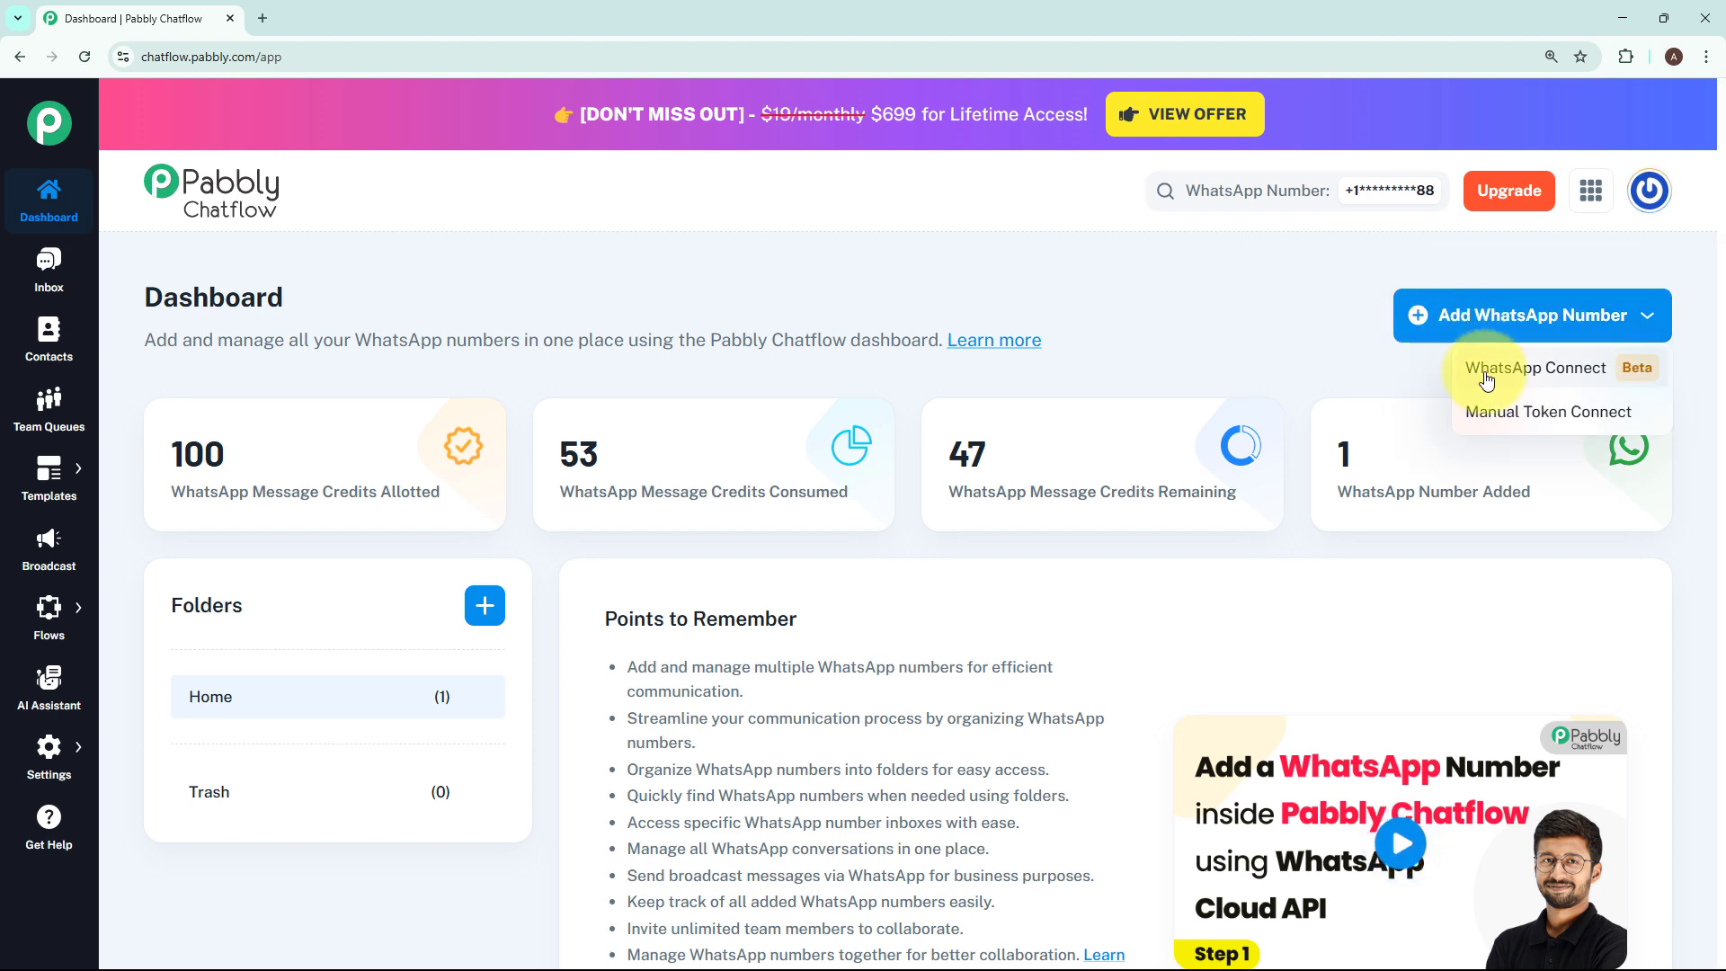
left_click(1506, 423)
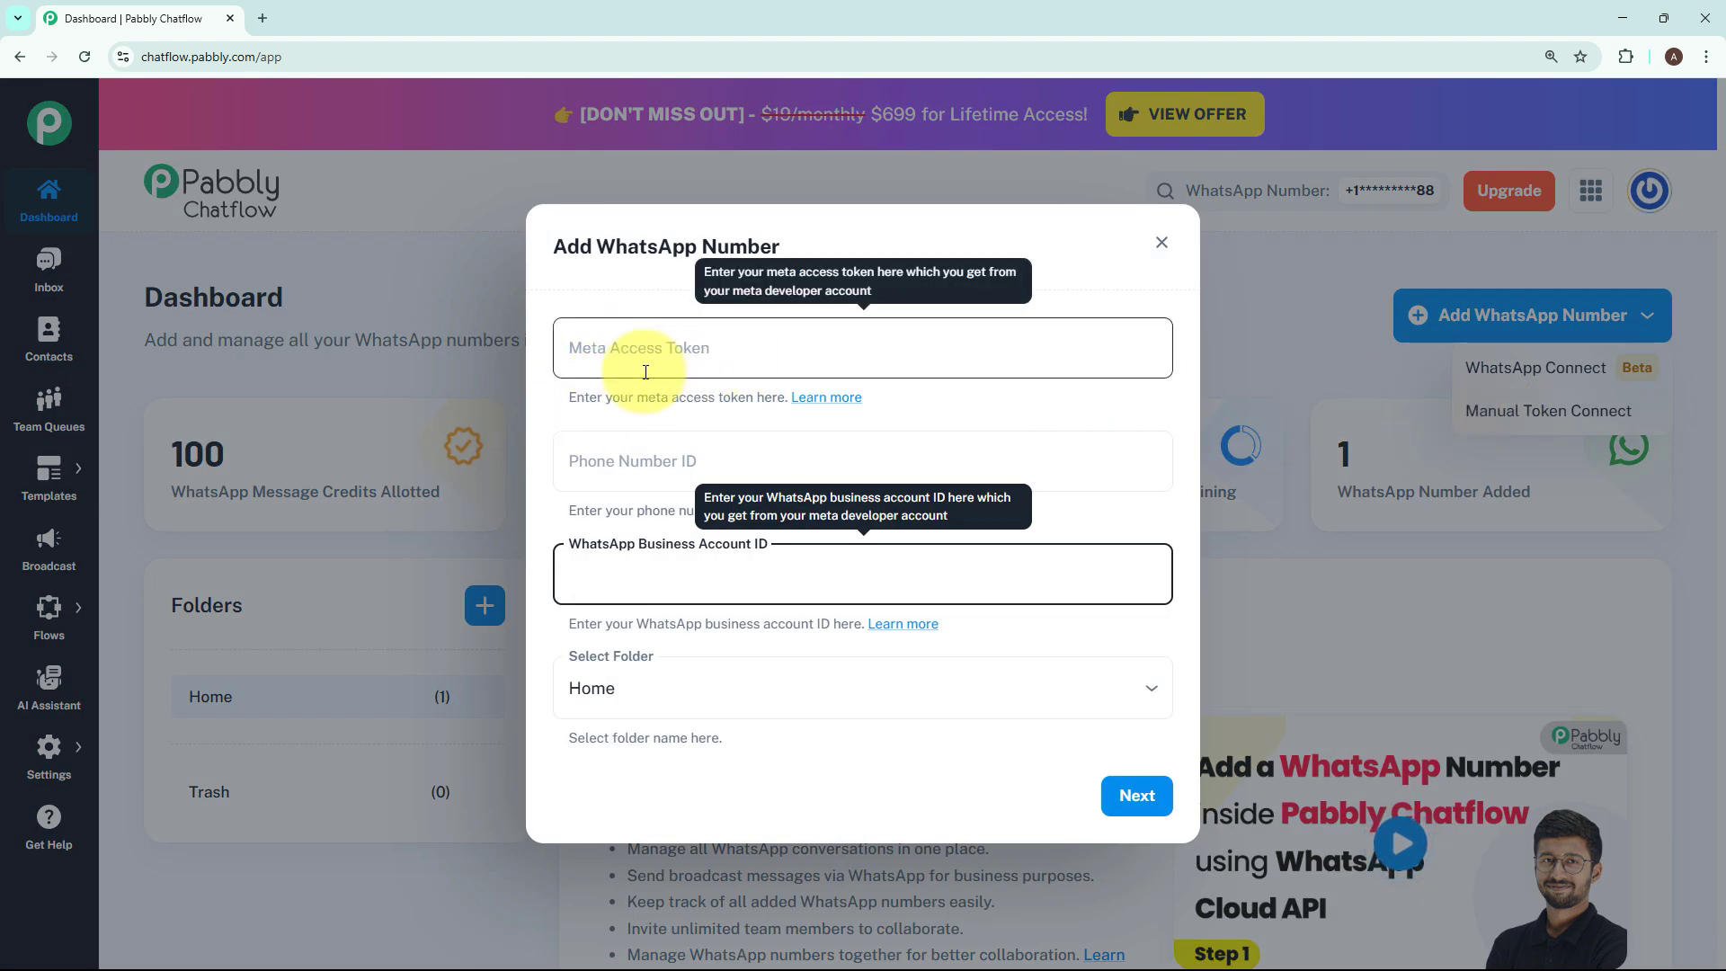
left_click(1028, 398)
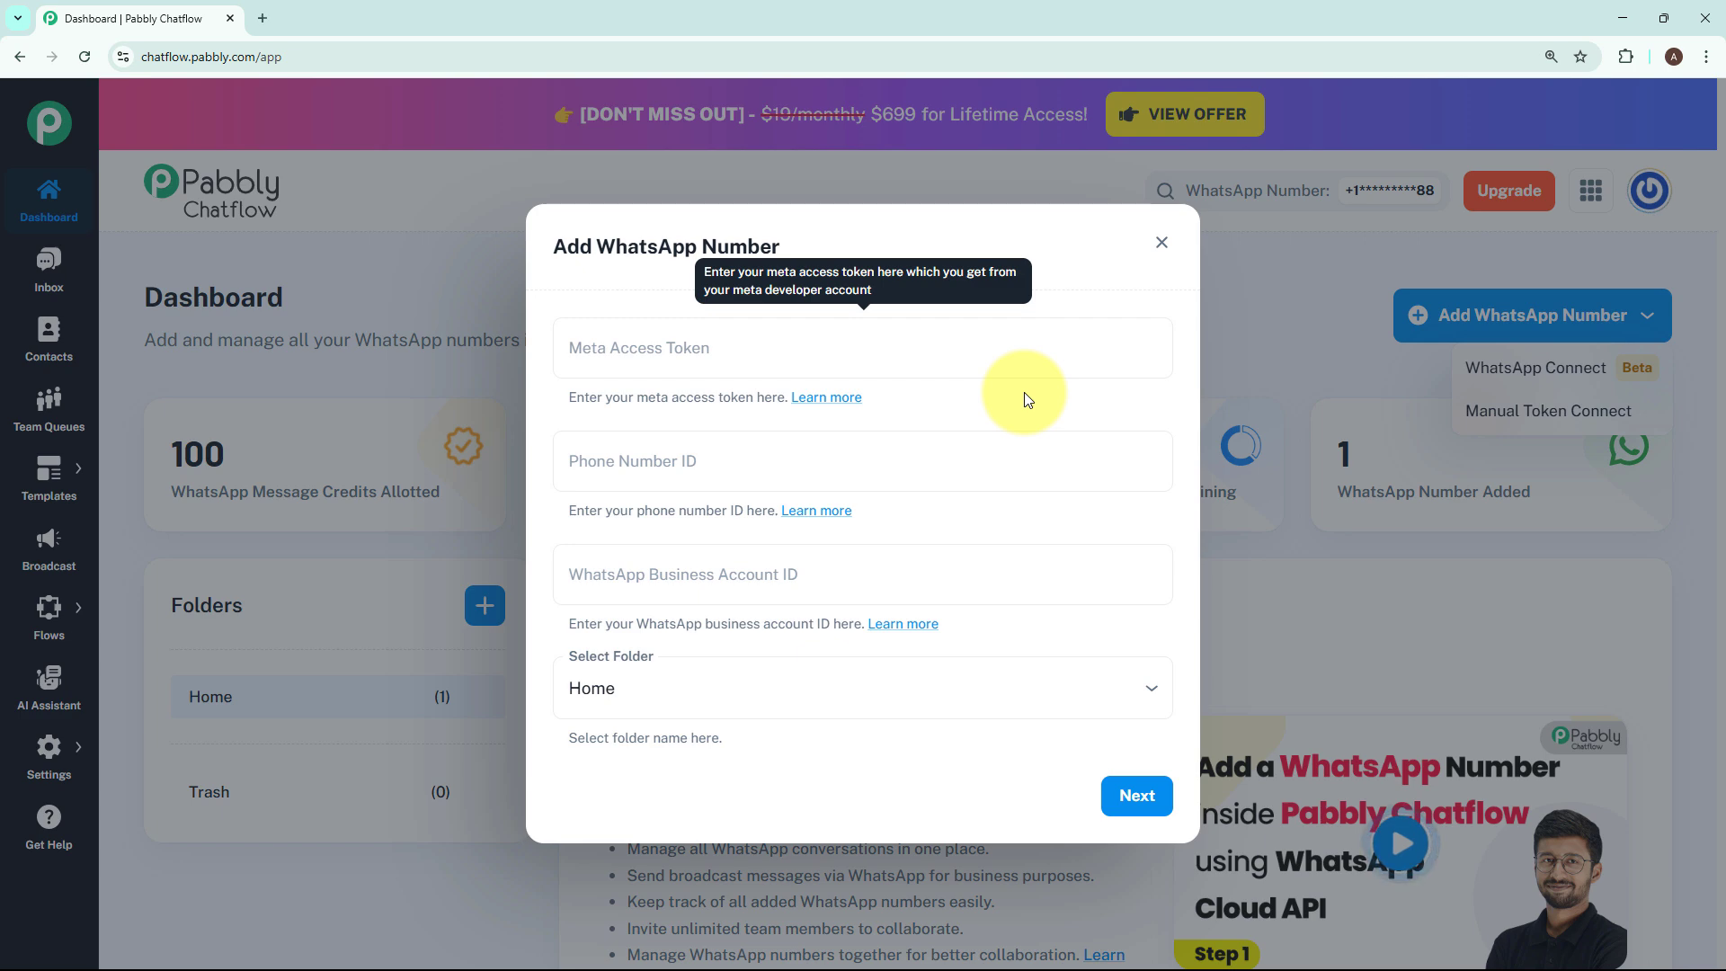
left_click(817, 342)
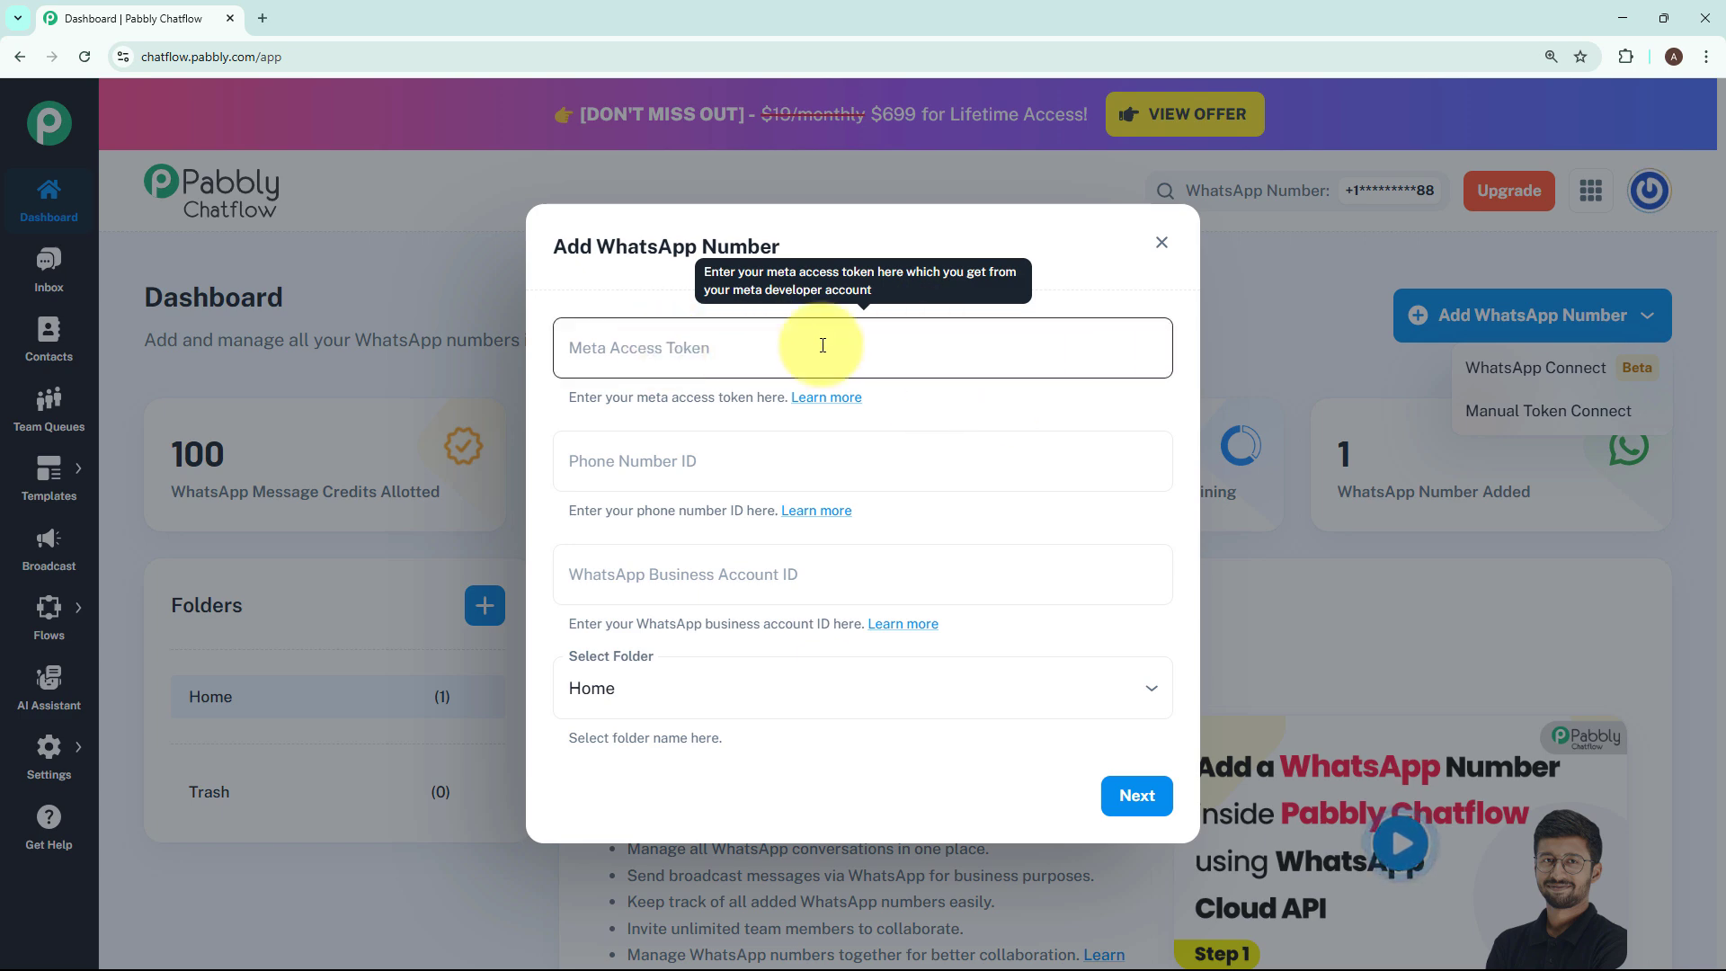
left_click(380, 410)
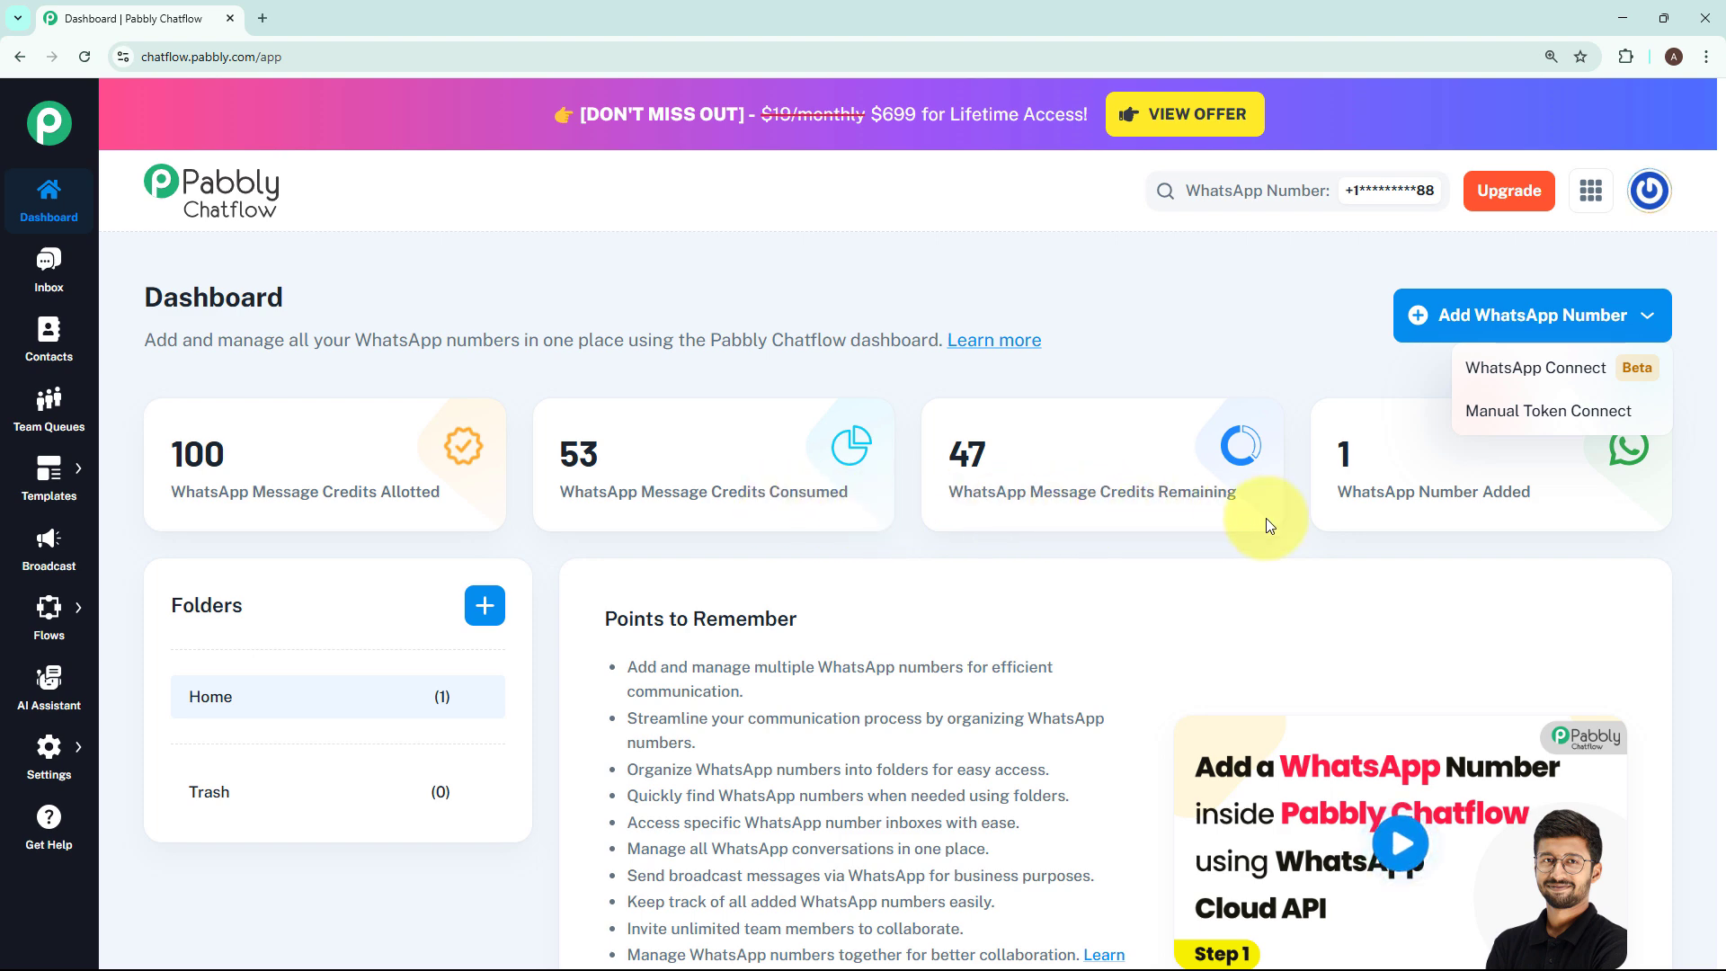
left_click(1359, 516)
- Go to the Flow Builder and add a new flow
mouse_move(1533, 504)
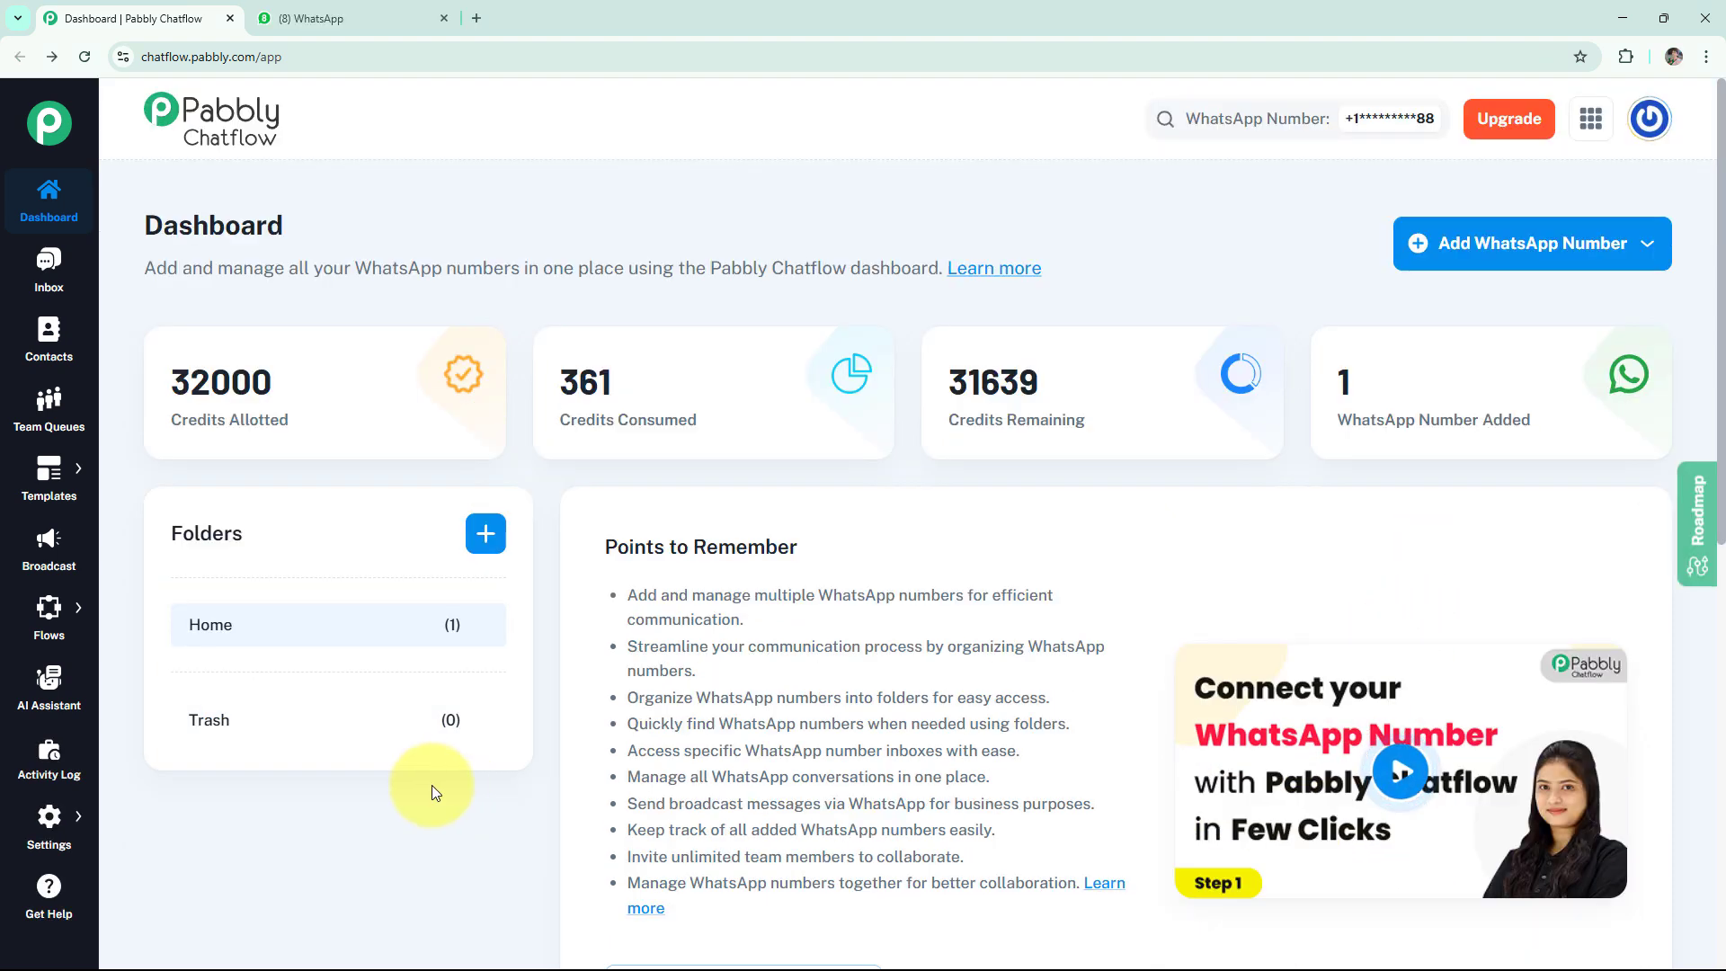
mouse_move(34, 643)
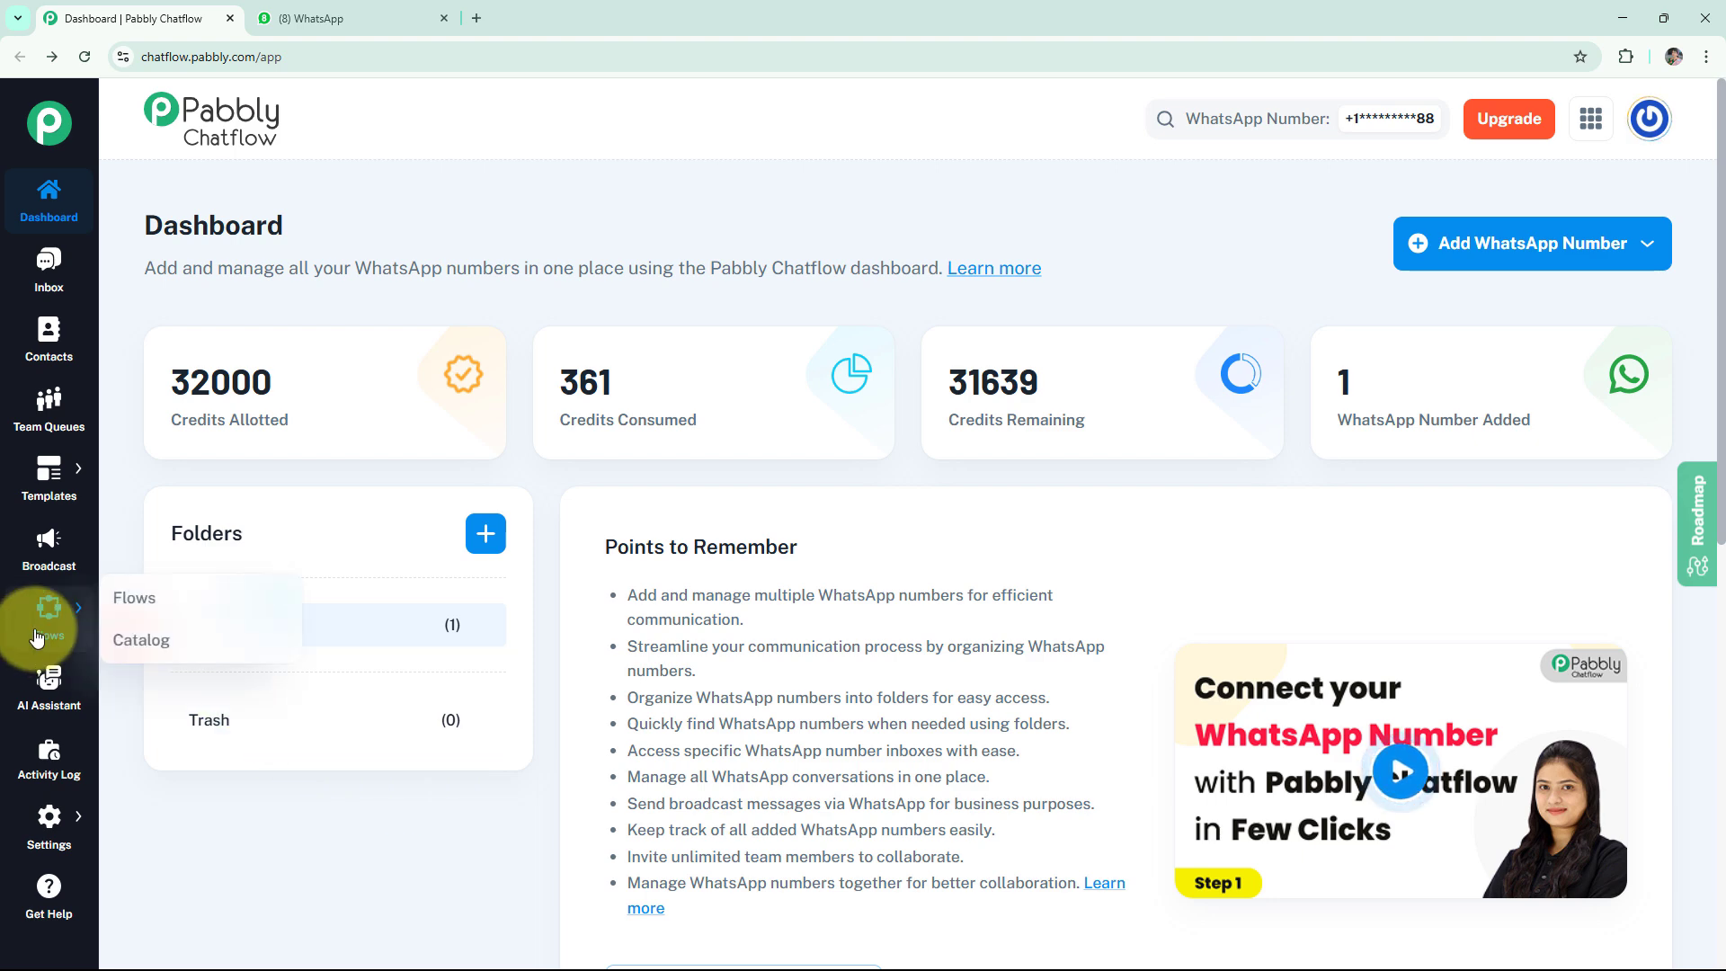
left_click(134, 598)
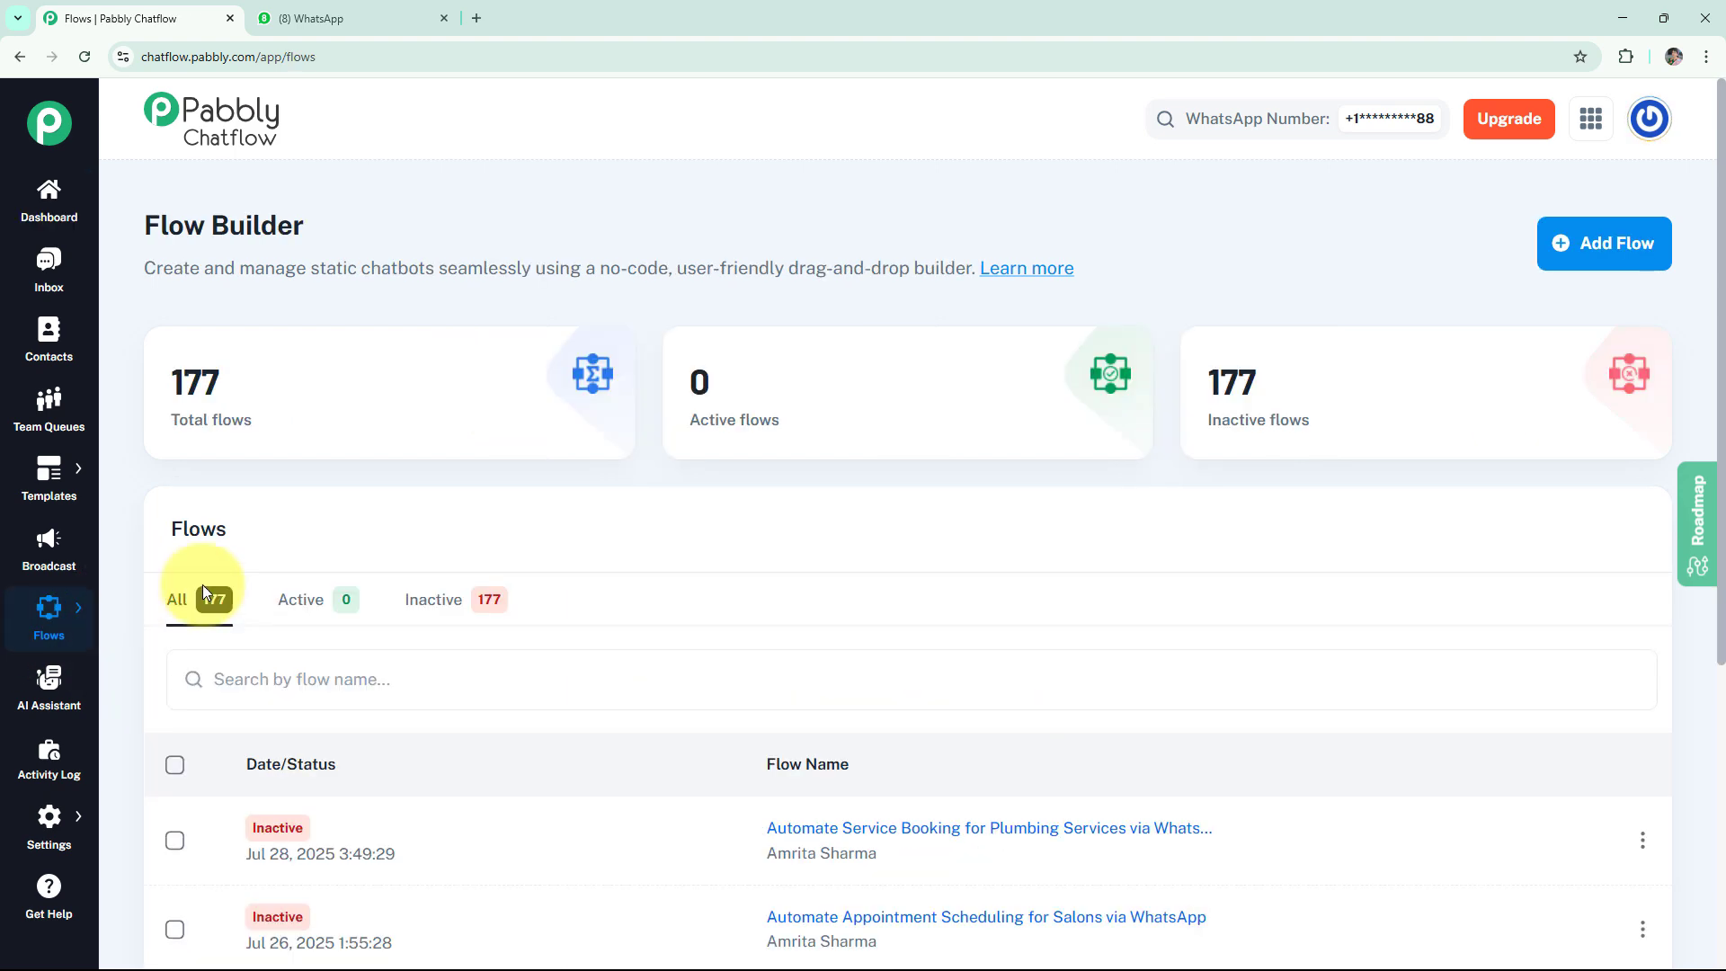
left_click(1604, 251)
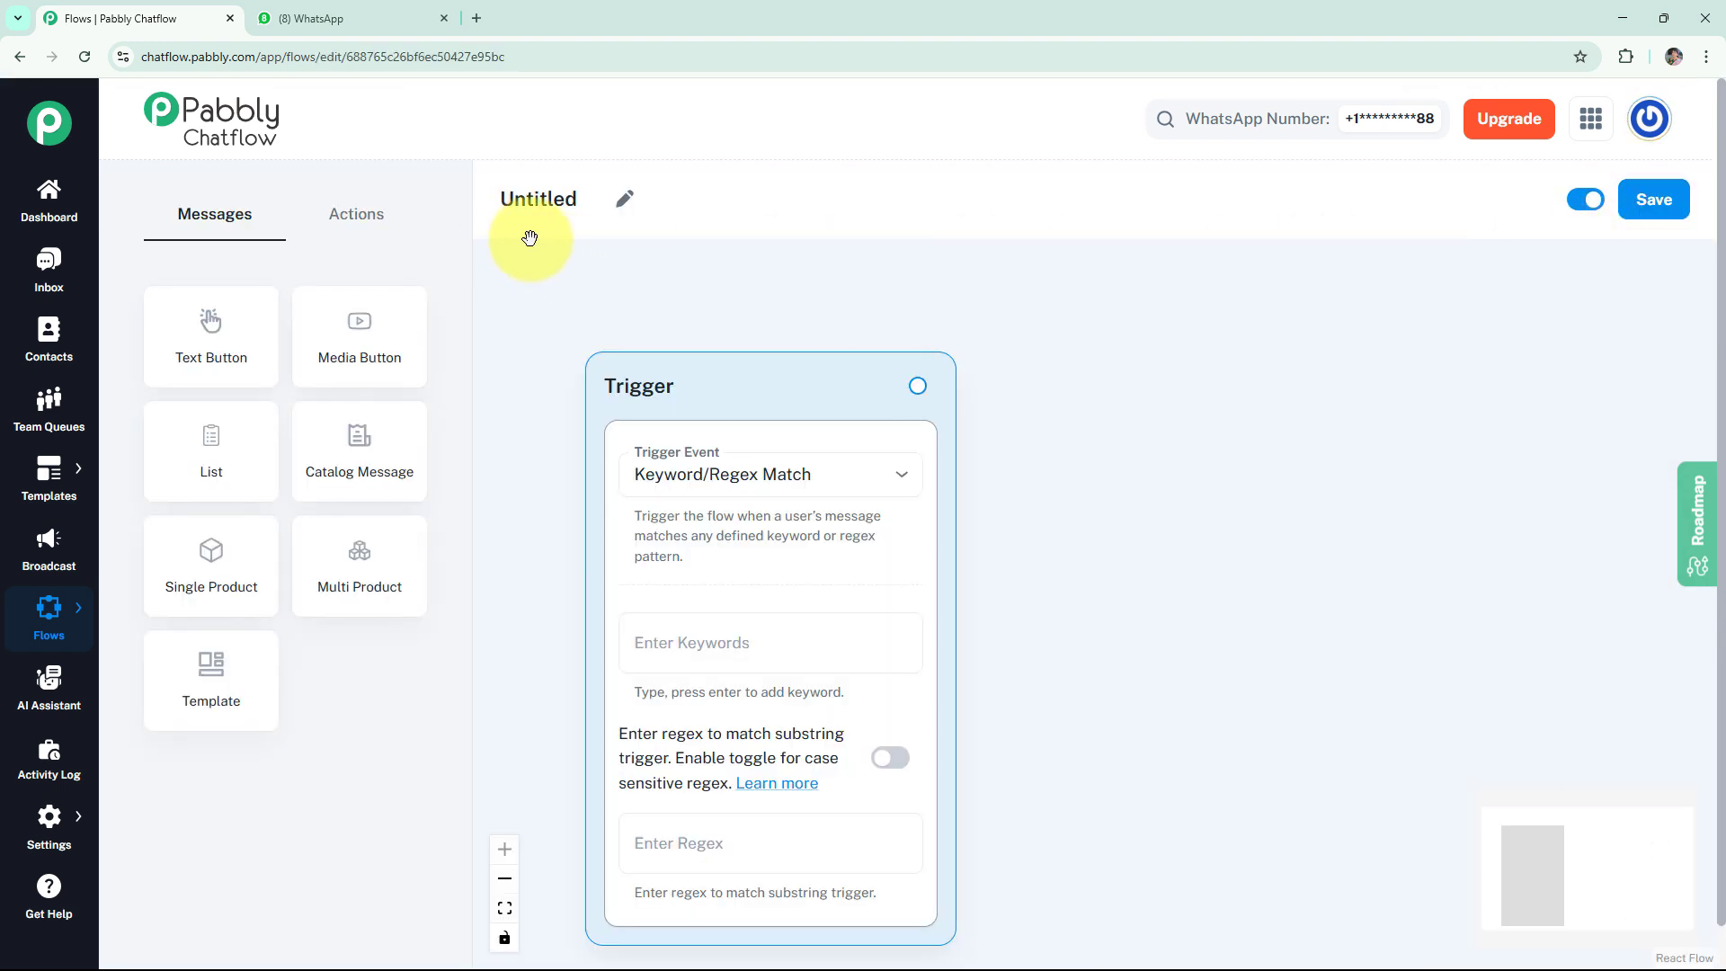
- Rename the untitled flow as "Automate Appointment Scheduling for Health Clinics via WhatsApp"
left_click(616, 215)
double_click(530, 207)
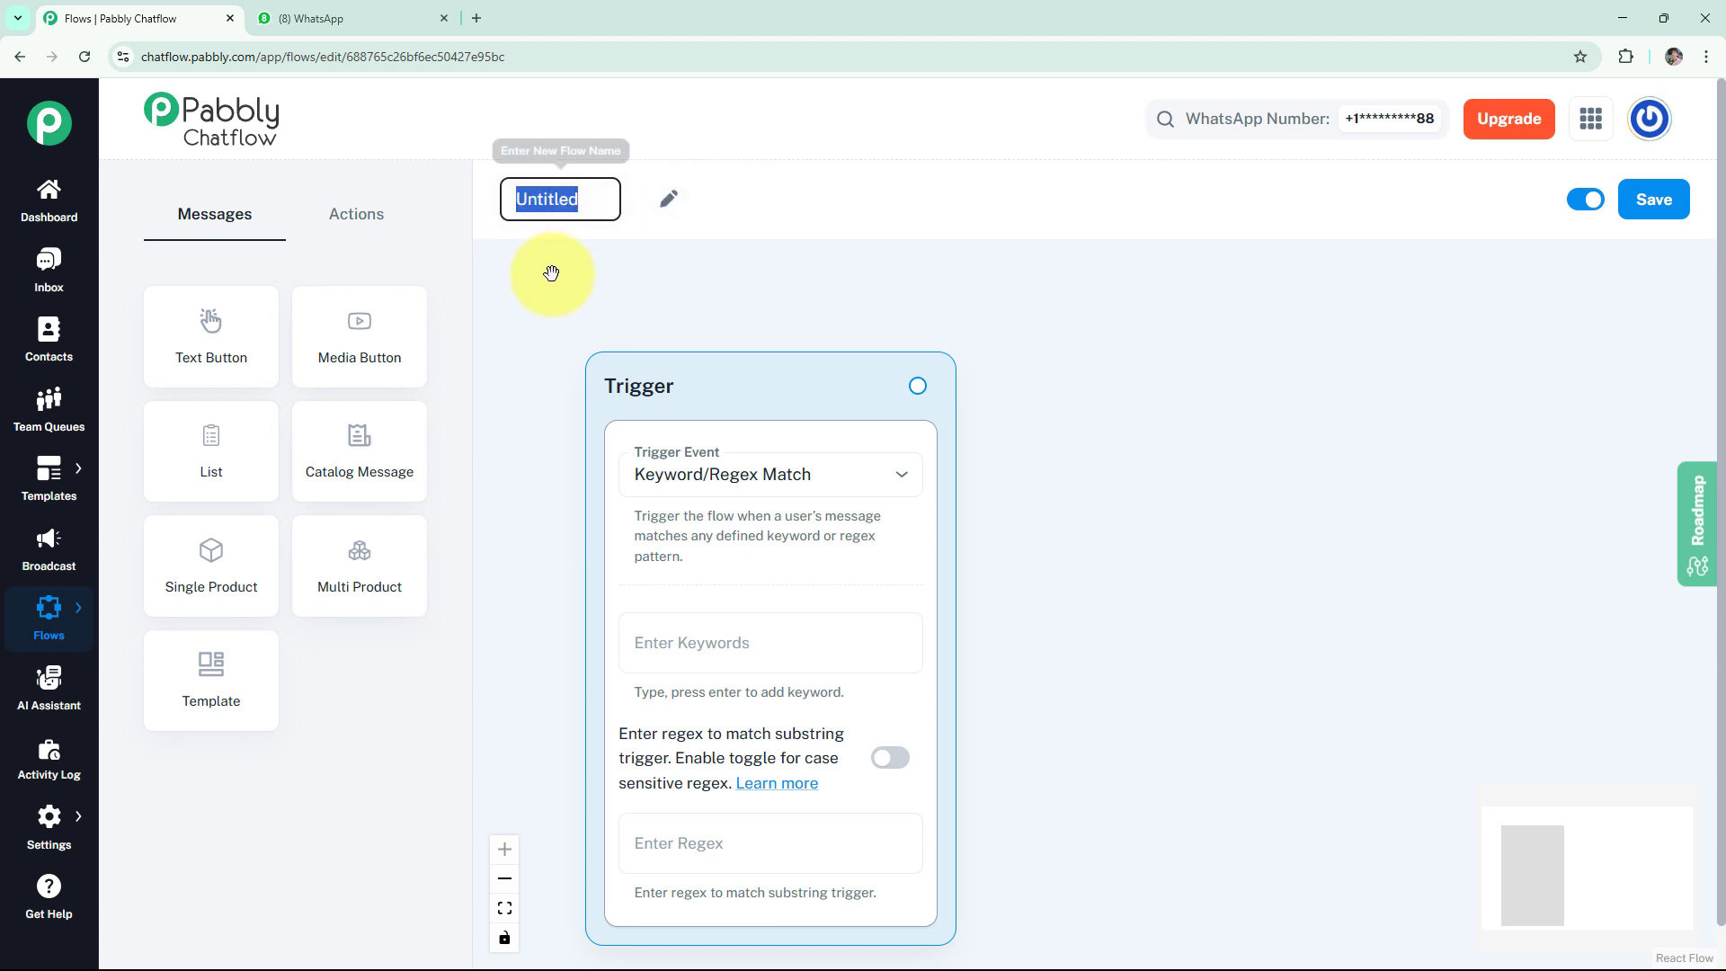
type("Automate Appointment Scheduling for Health Clinics via WhatsApp")
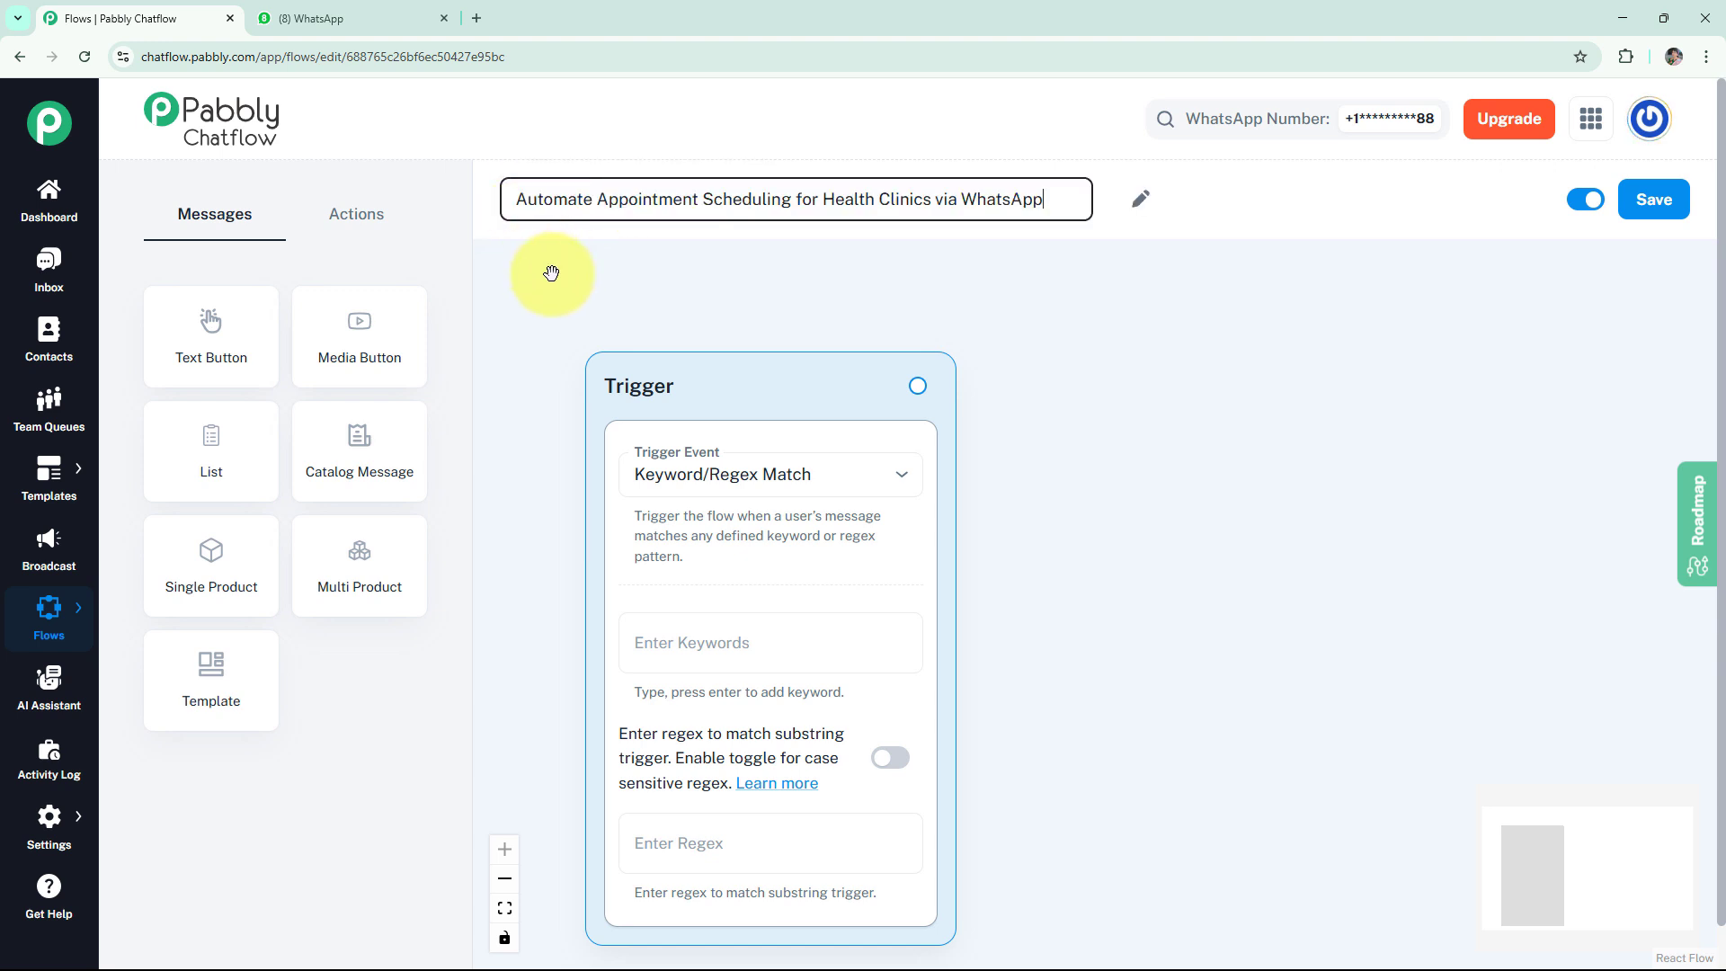
- Confirm the flow name and keep Keyword/Regex Match as the trigger event after reviewing the available events
left_click(551, 273)
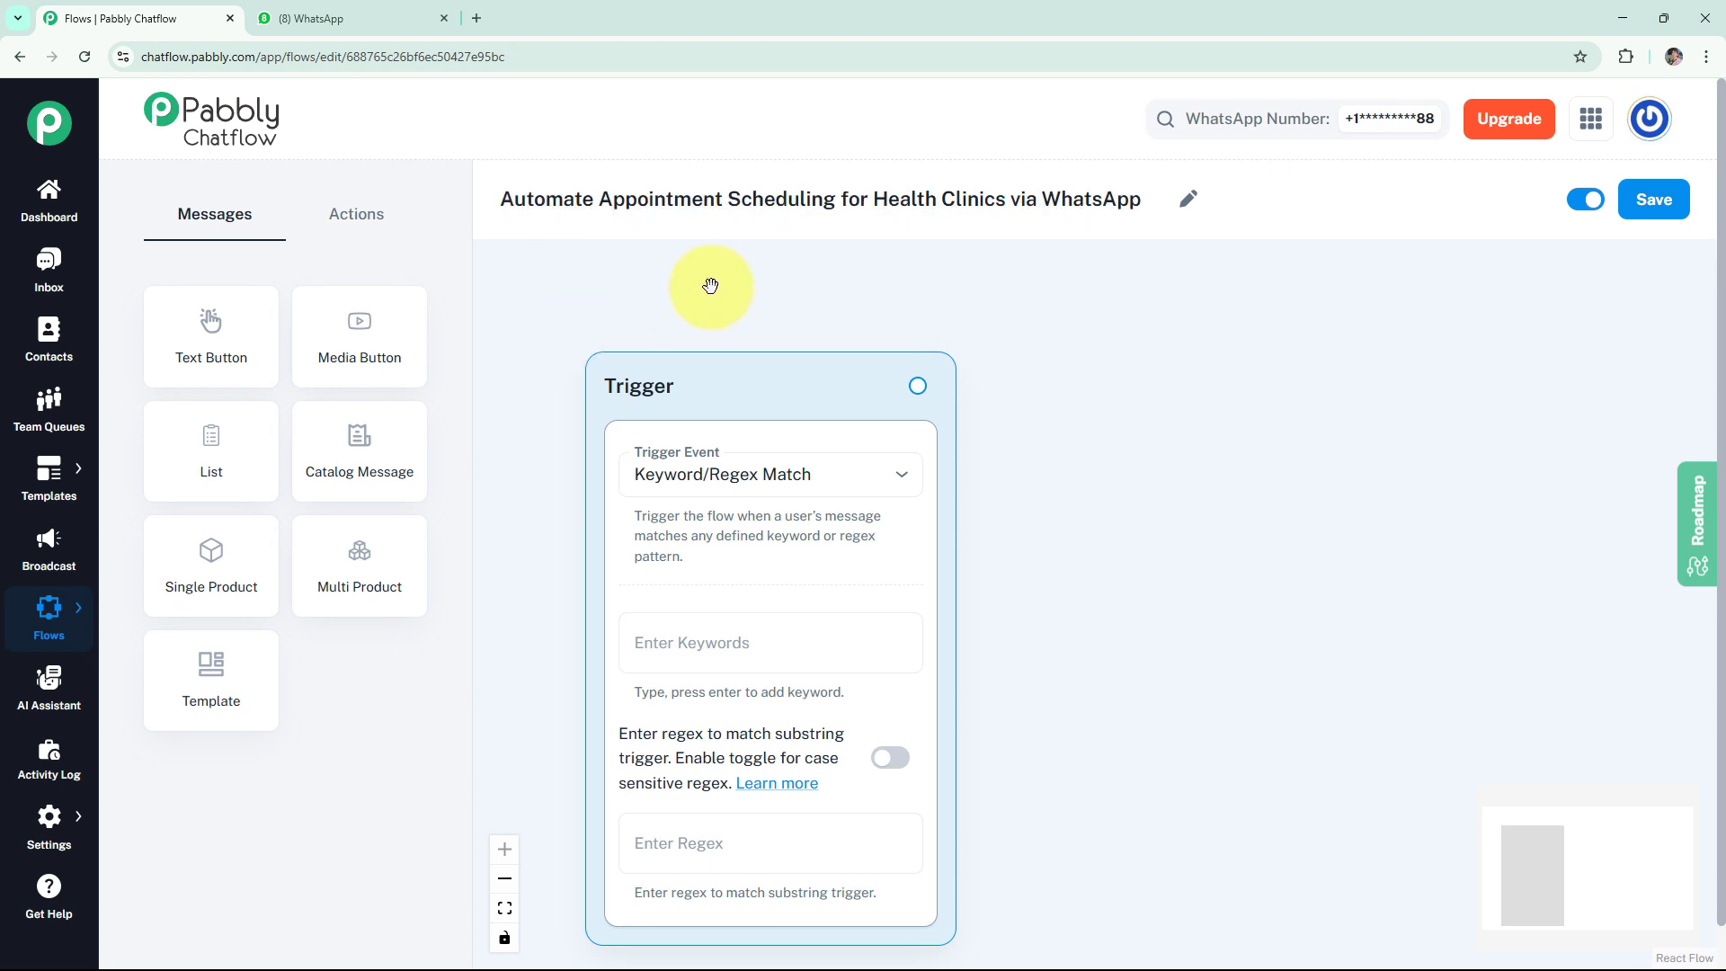
left_click(642, 482)
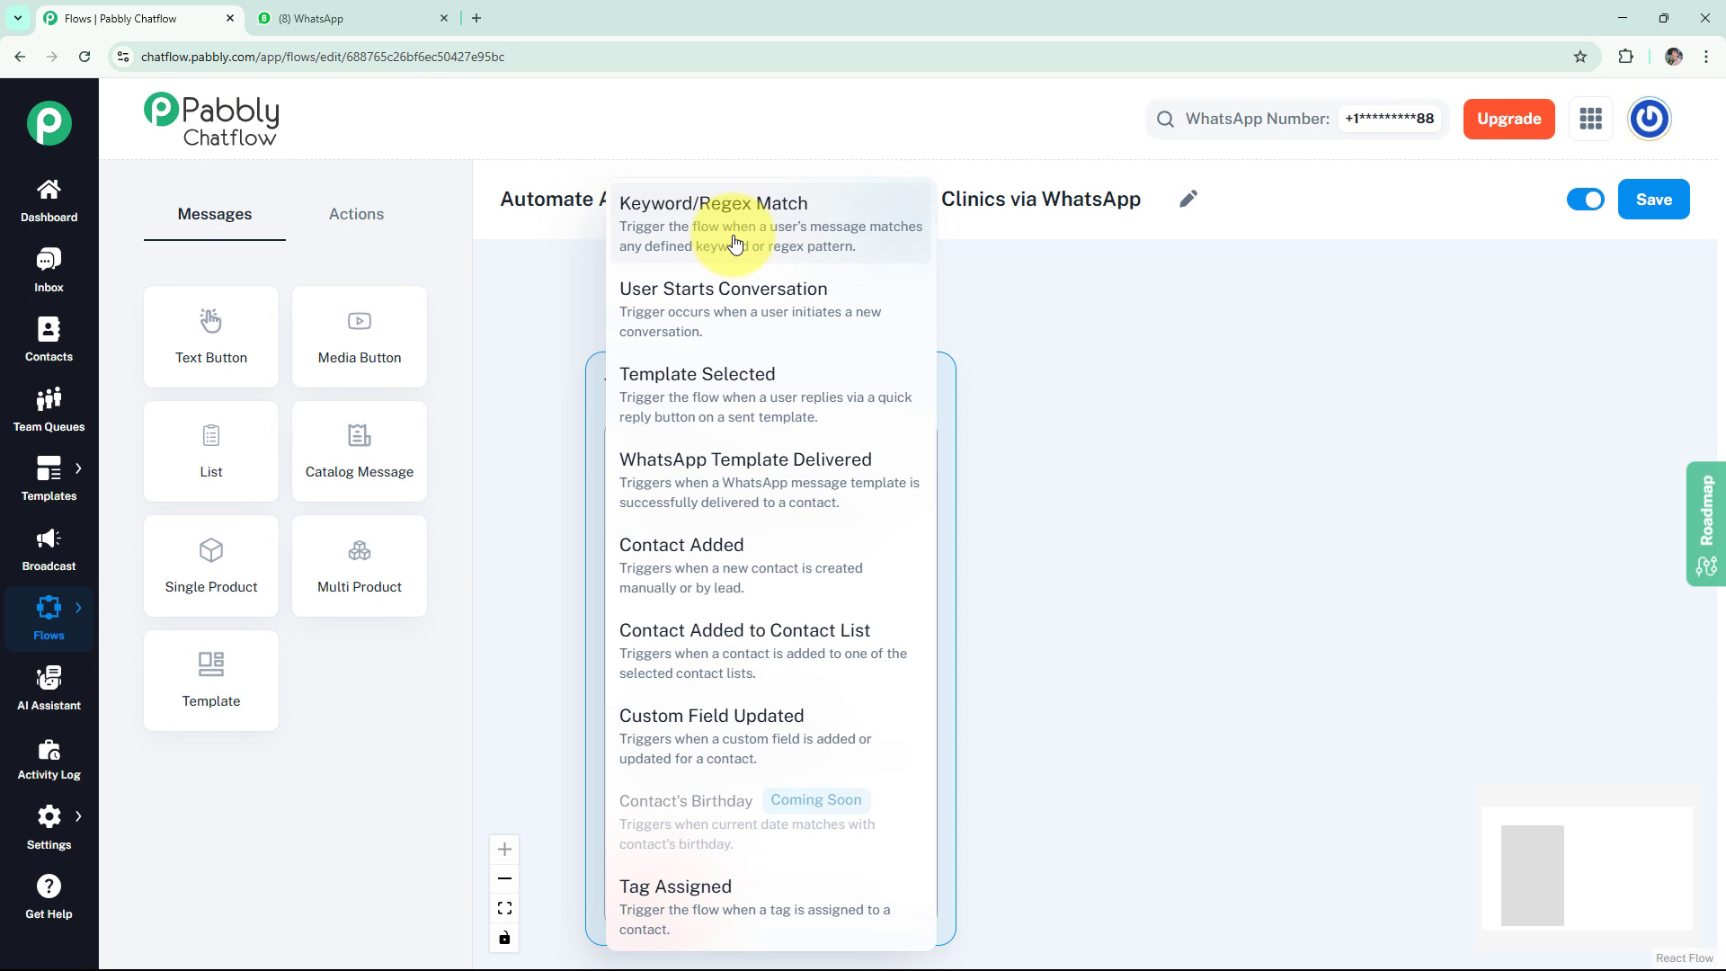
left_click(942, 381)
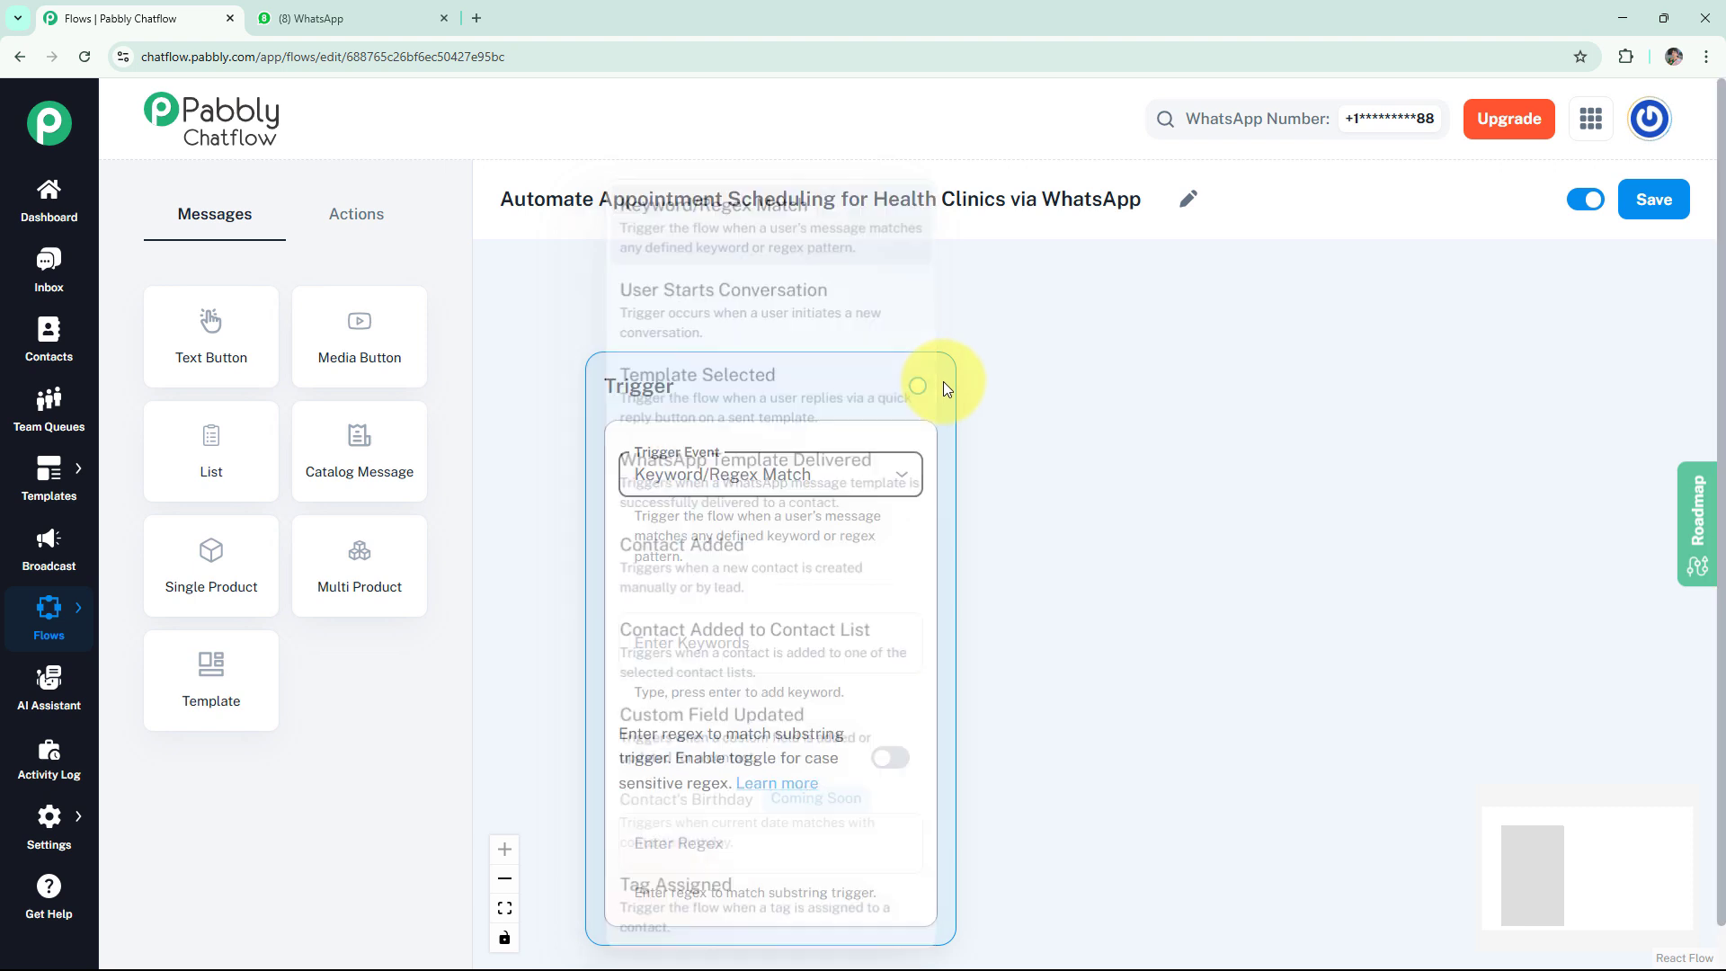
- Add the trigger keywords "Schedule Consultation", "Book Appointment" and "Health Checkup"
left_click(732, 657)
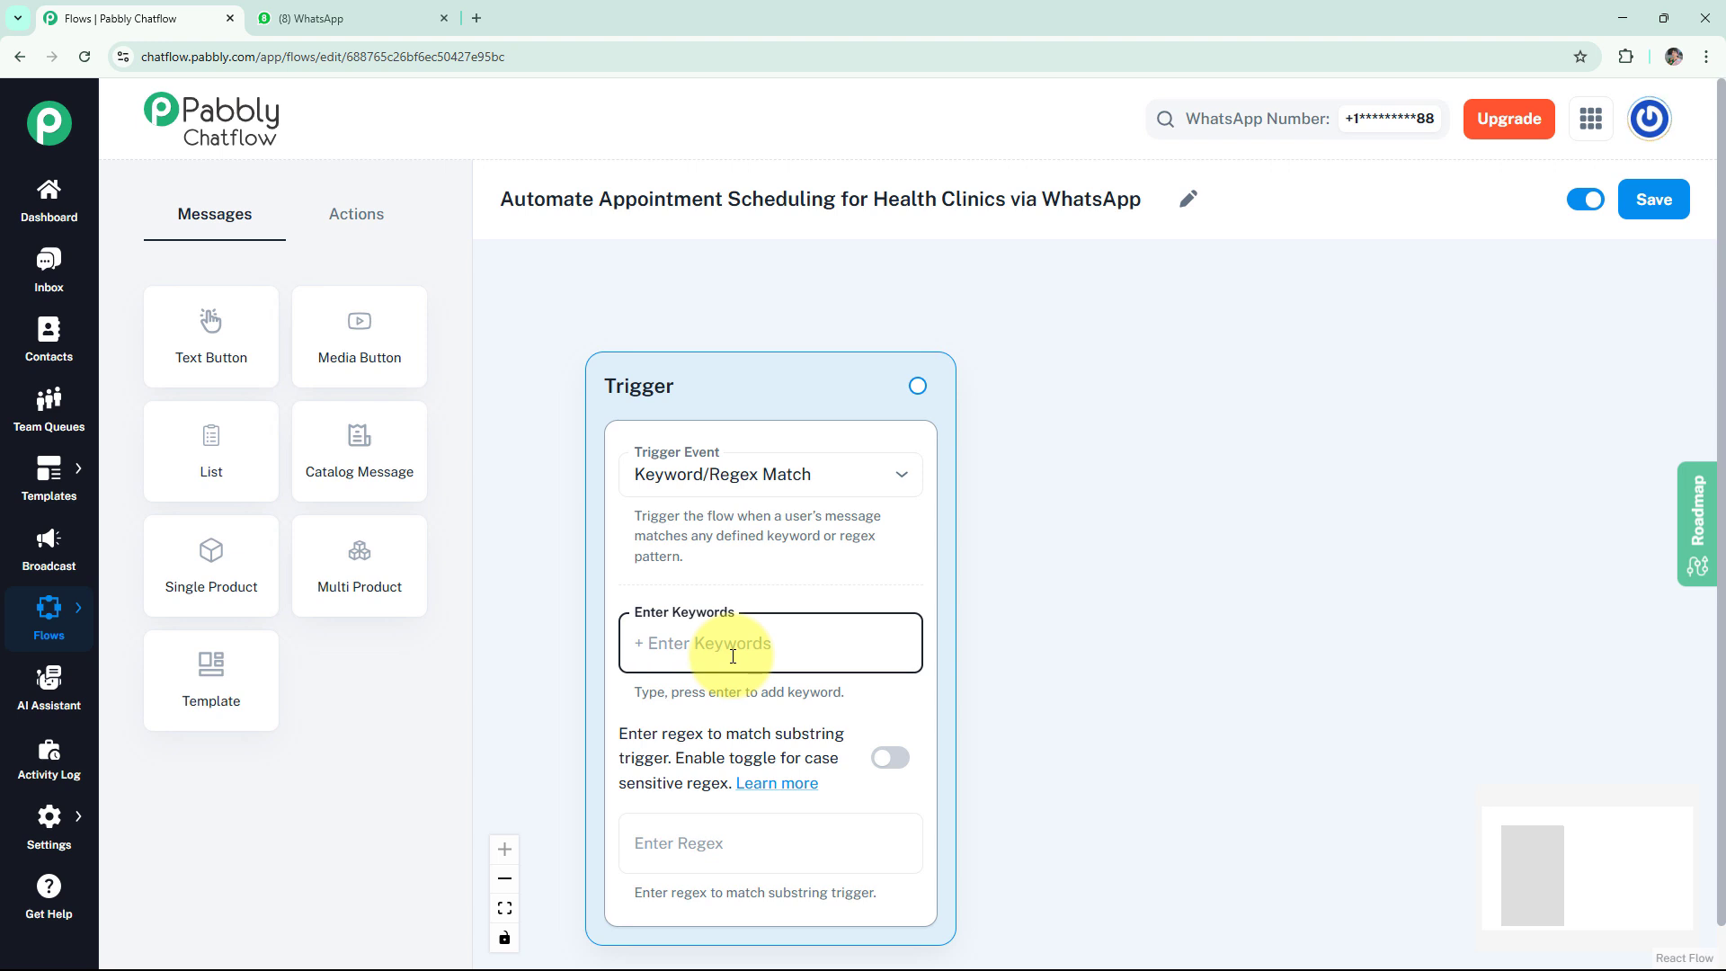
type("Schedule Consultation")
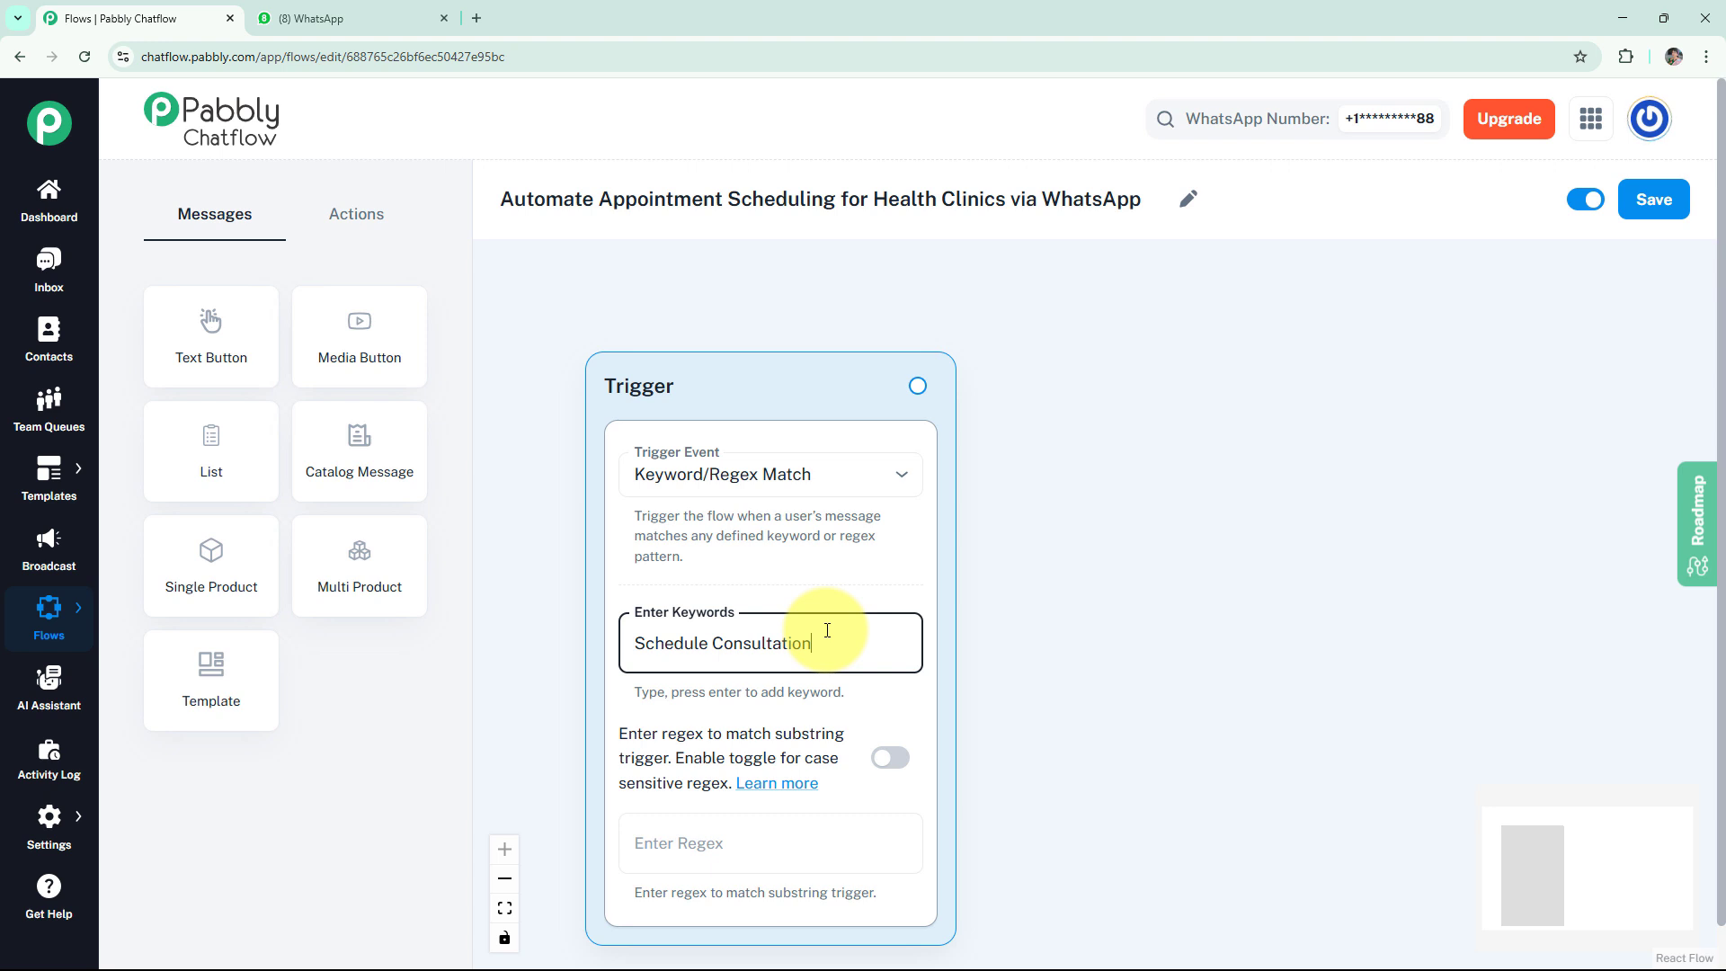
key("Return")
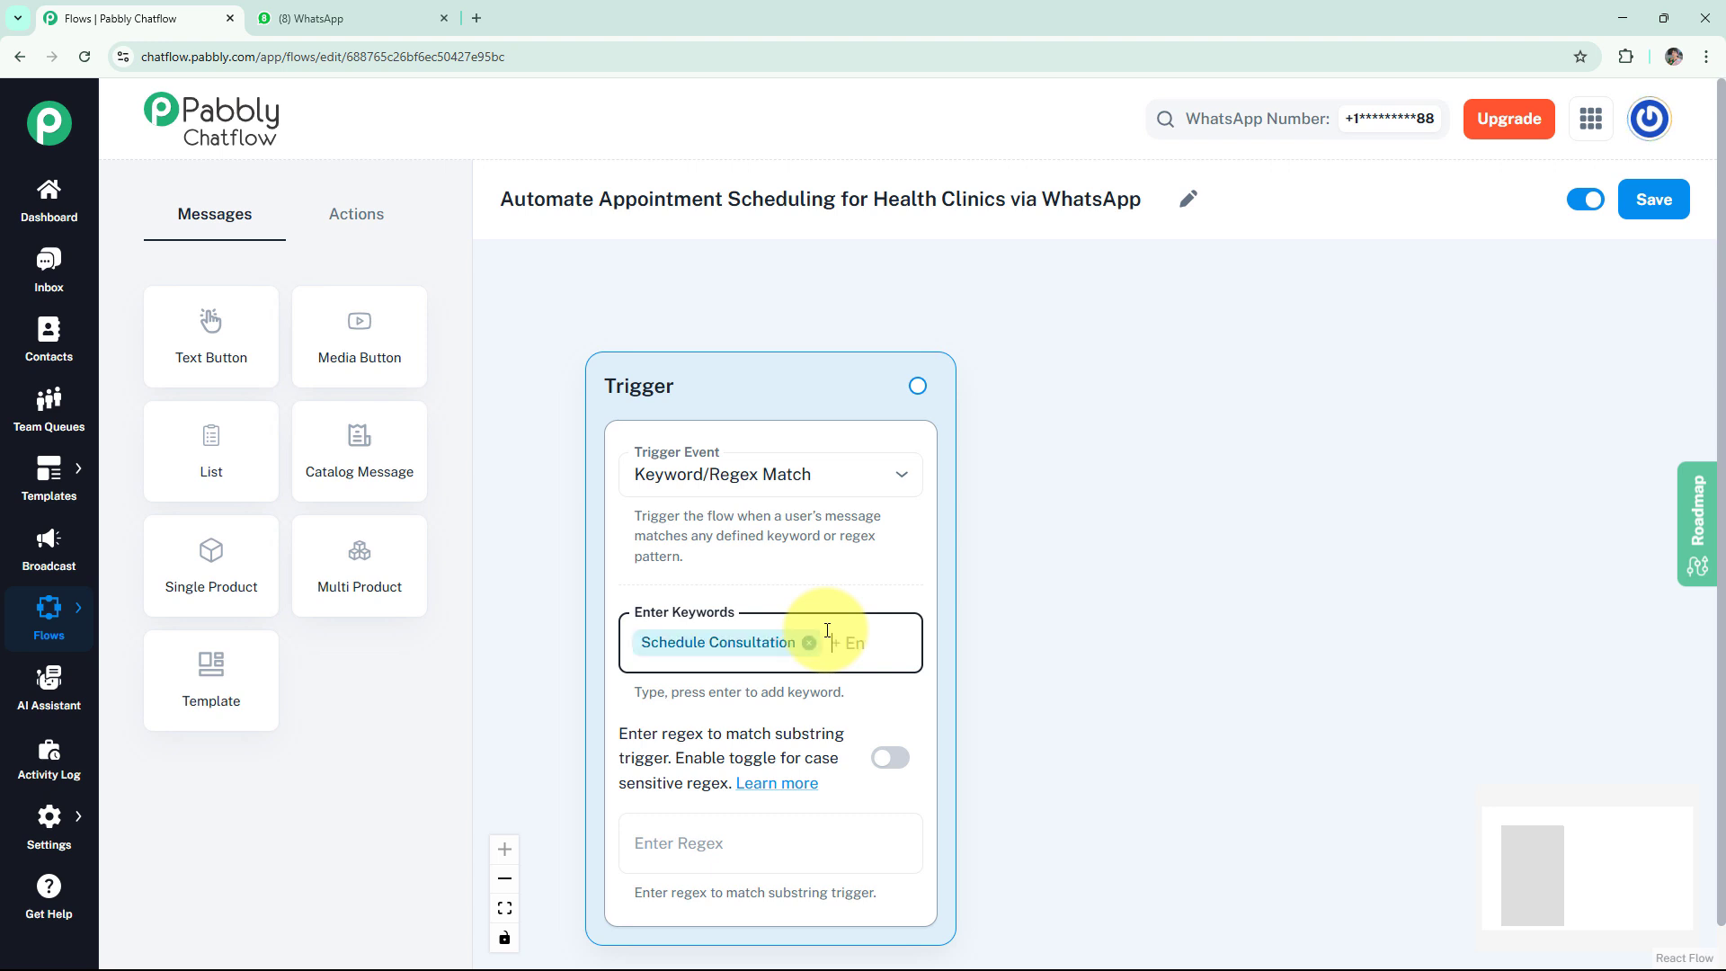
key("ctrl+v")
key("Return")
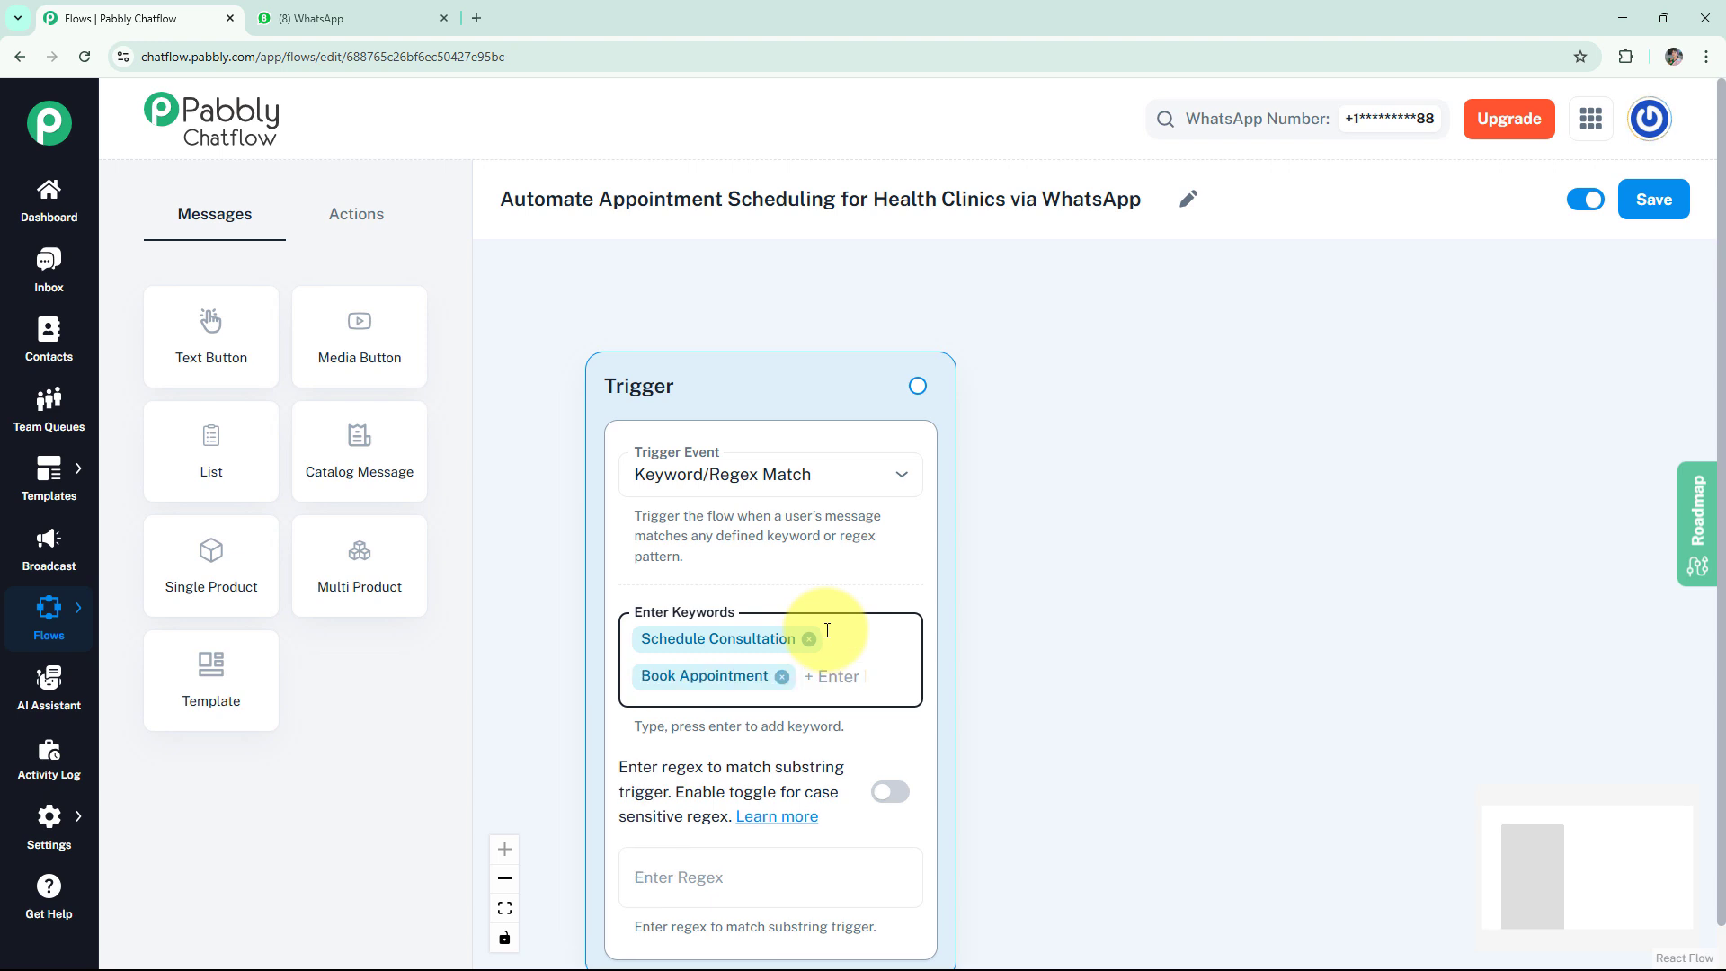
type("Health")
type(" Checku")
type("p")
key("Return")
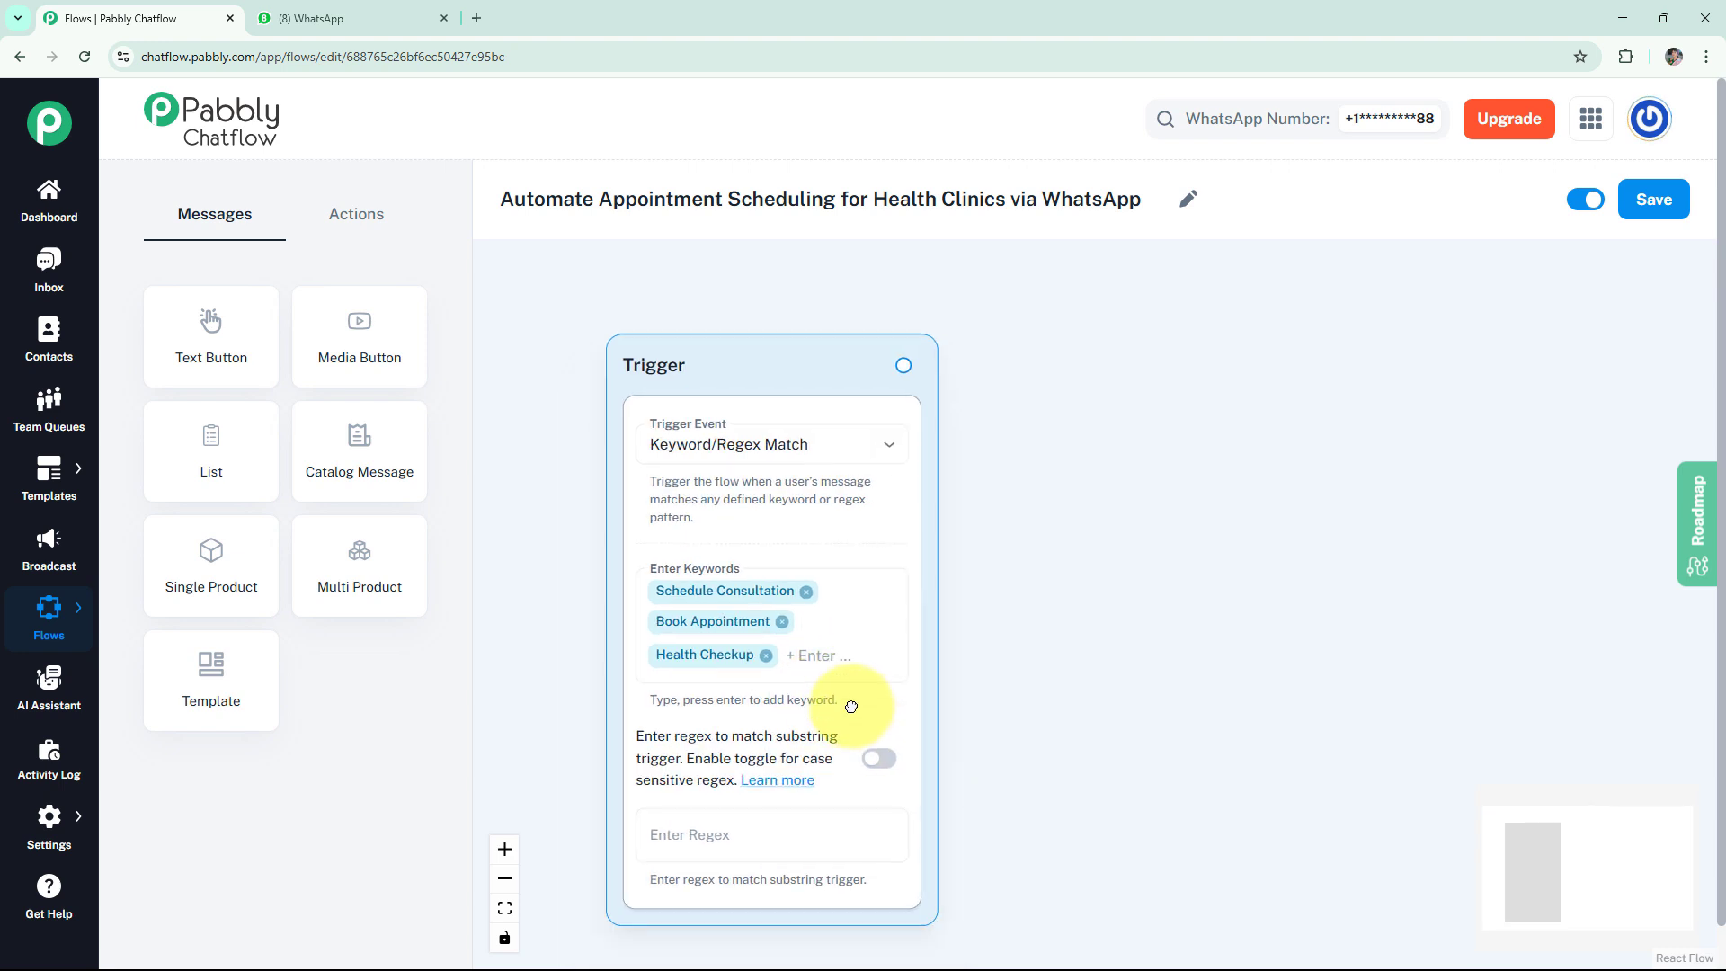
- Set the trigger's regex to [s\S]+ and enable case-sensitive regex matching
scroll(845, 706, "down", 2)
left_click(698, 809)
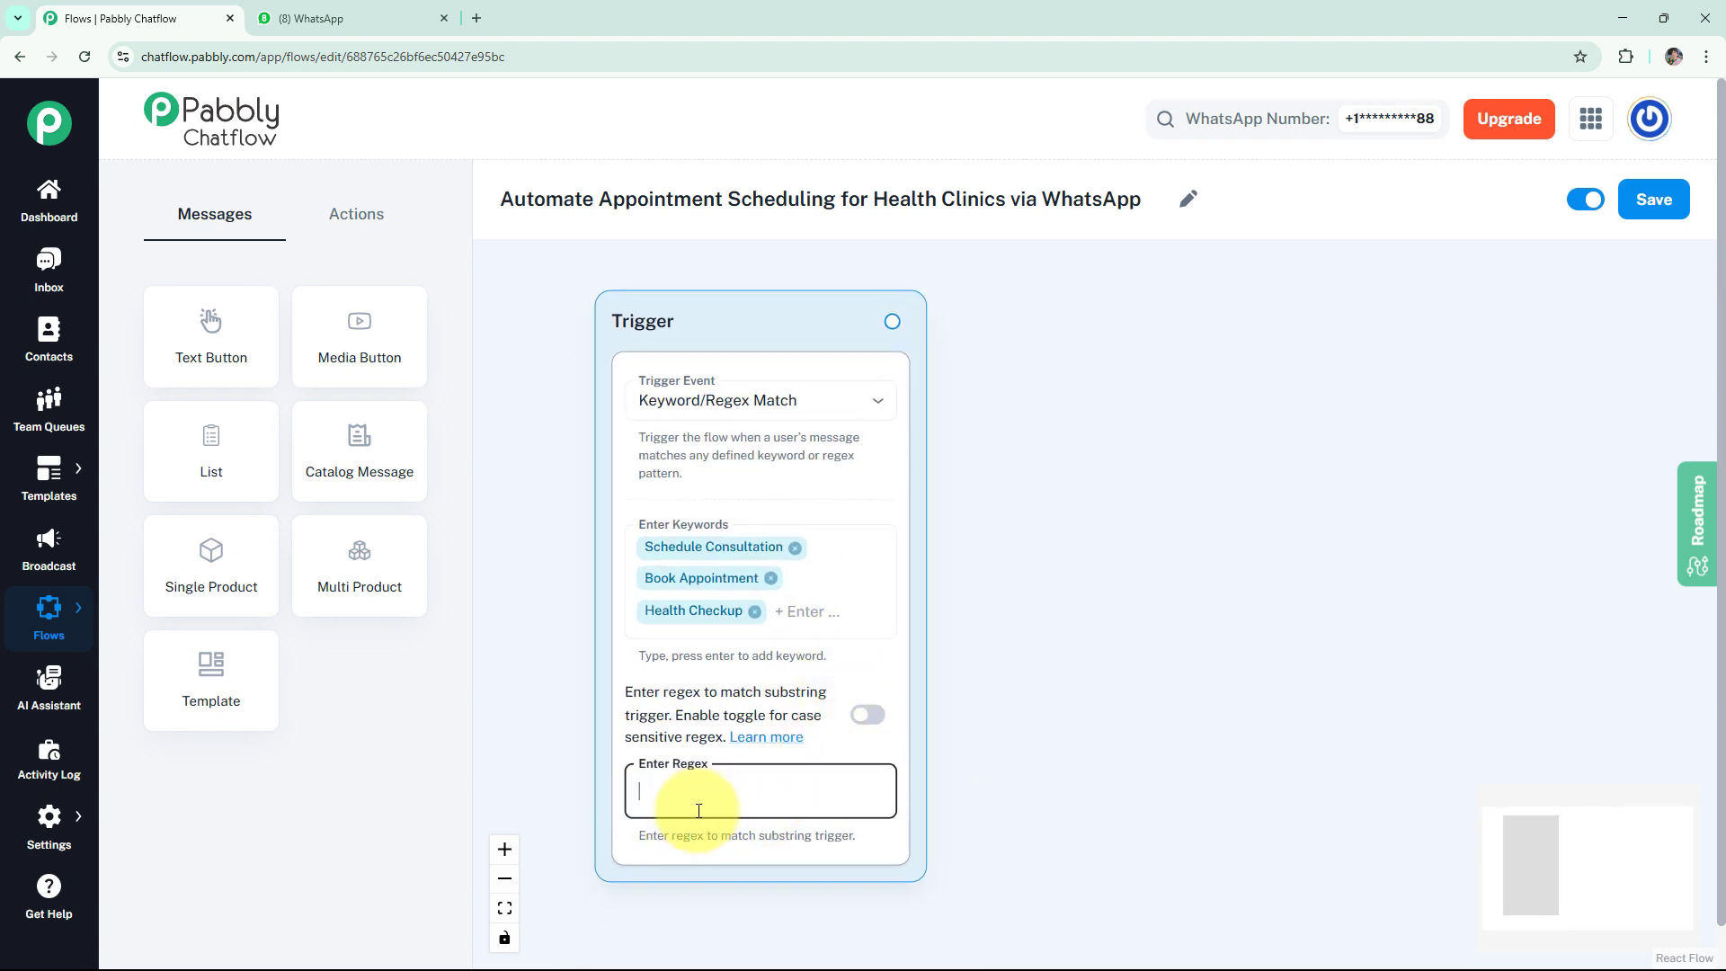
type("(")
type("s\\")
type("S")
type("]+")
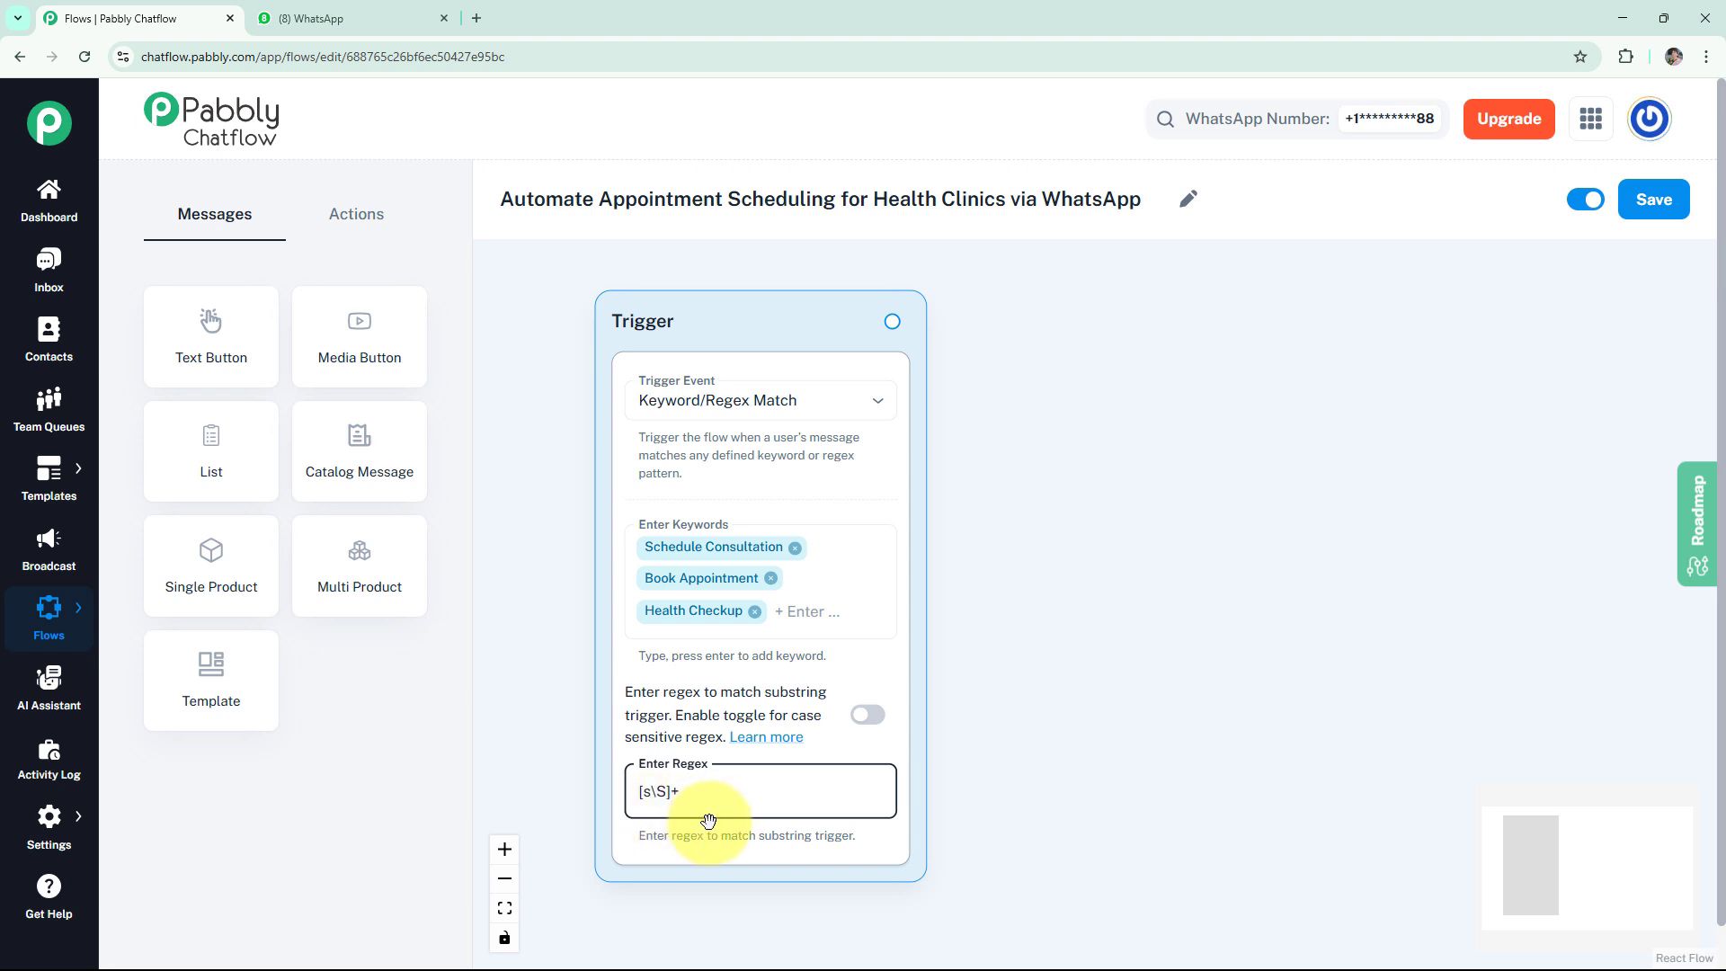
left_click(866, 715)
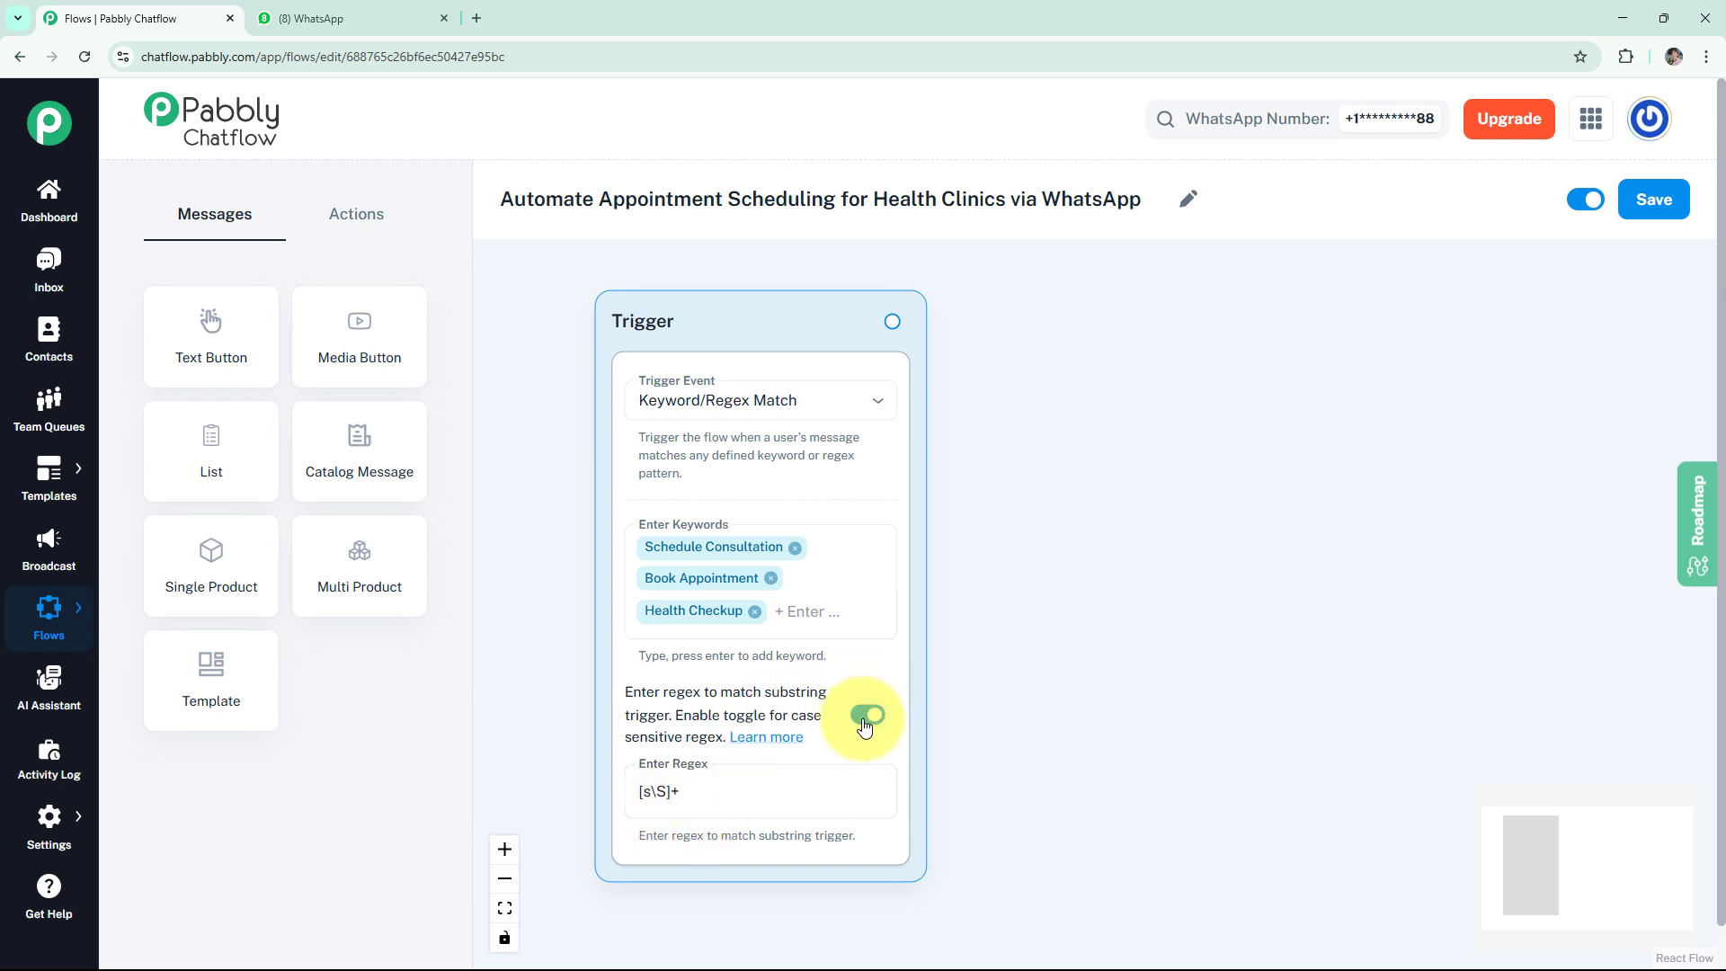
- Connect a List to the trigger: header "Health Services:", body "Please select the type of service you want to book appointment for:", footer "Click on the list"
left_click(880, 777)
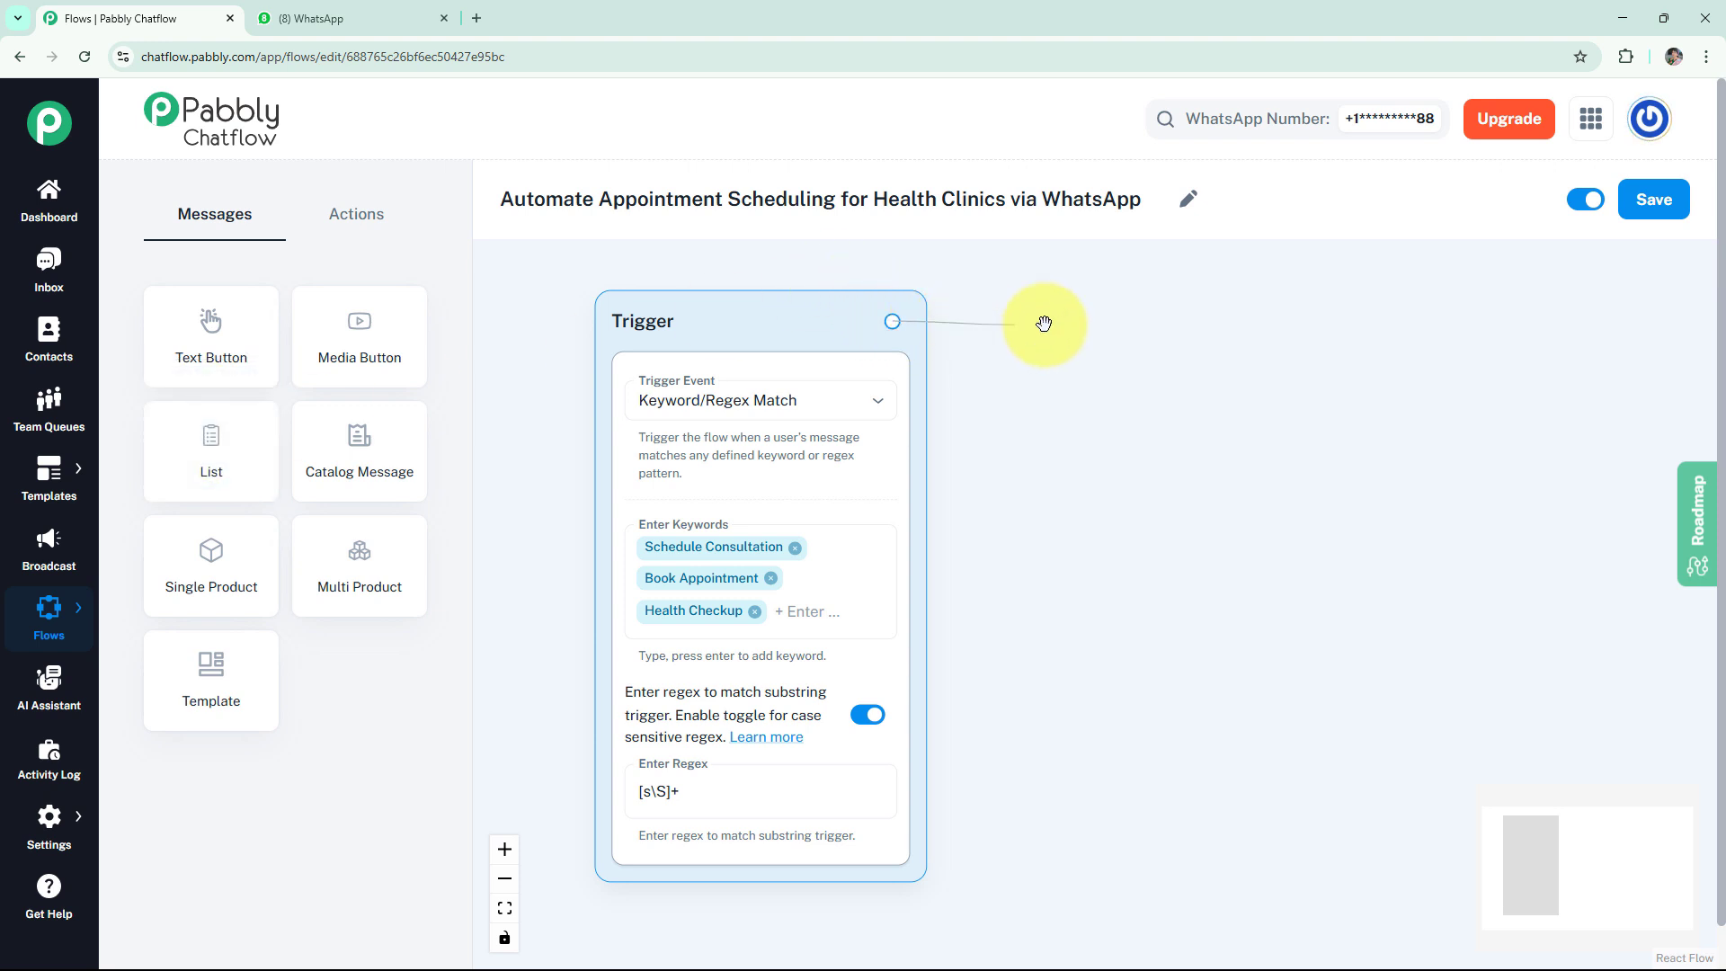
left_click_drag(1044, 323, 1113, 339)
left_click(1063, 455)
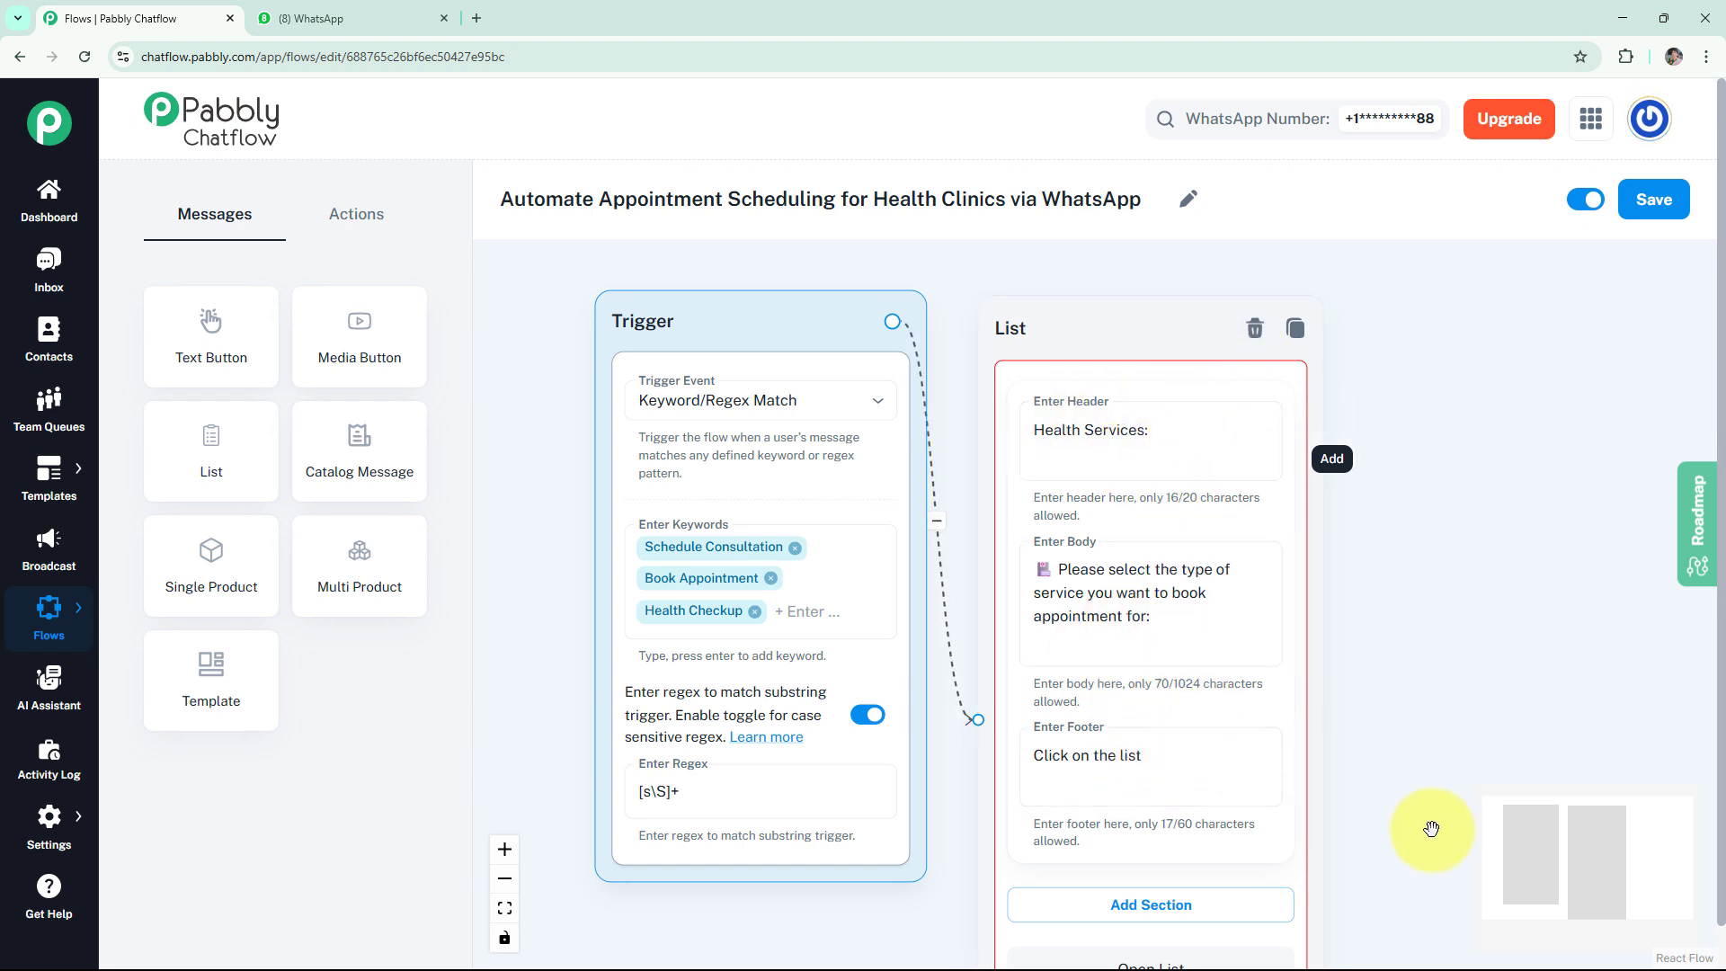
- Add a section titled "Select a service:" to the List message
scroll(1181, 800, "down", 2)
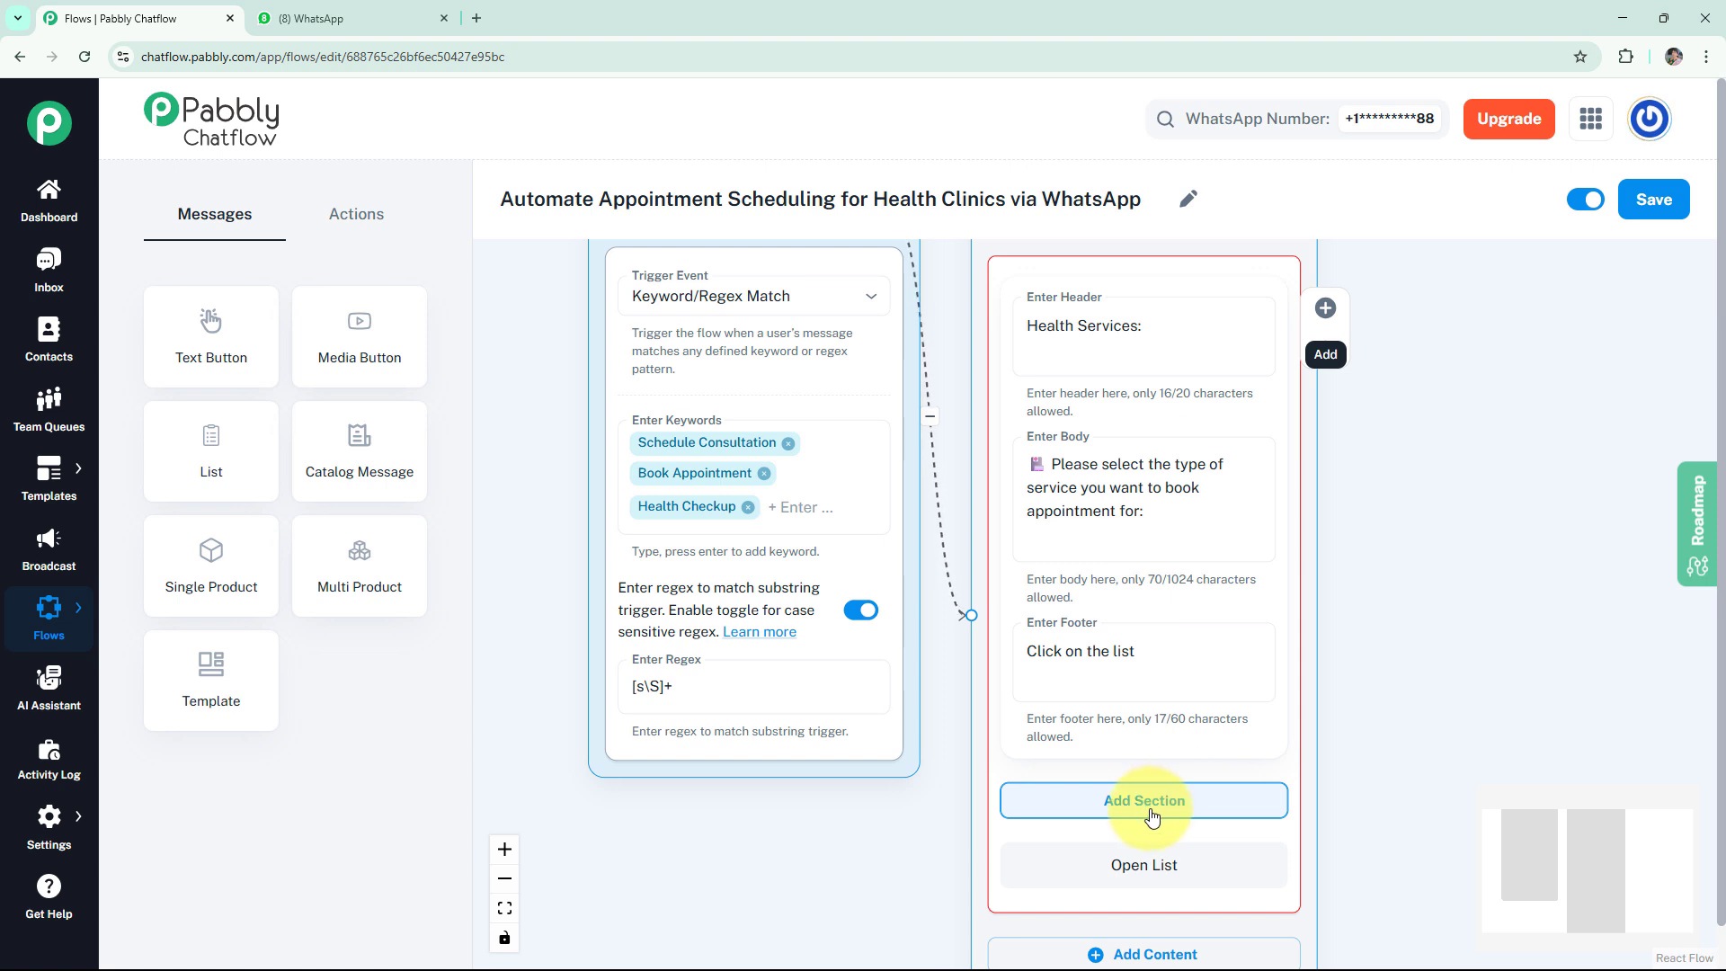
left_click(1178, 809)
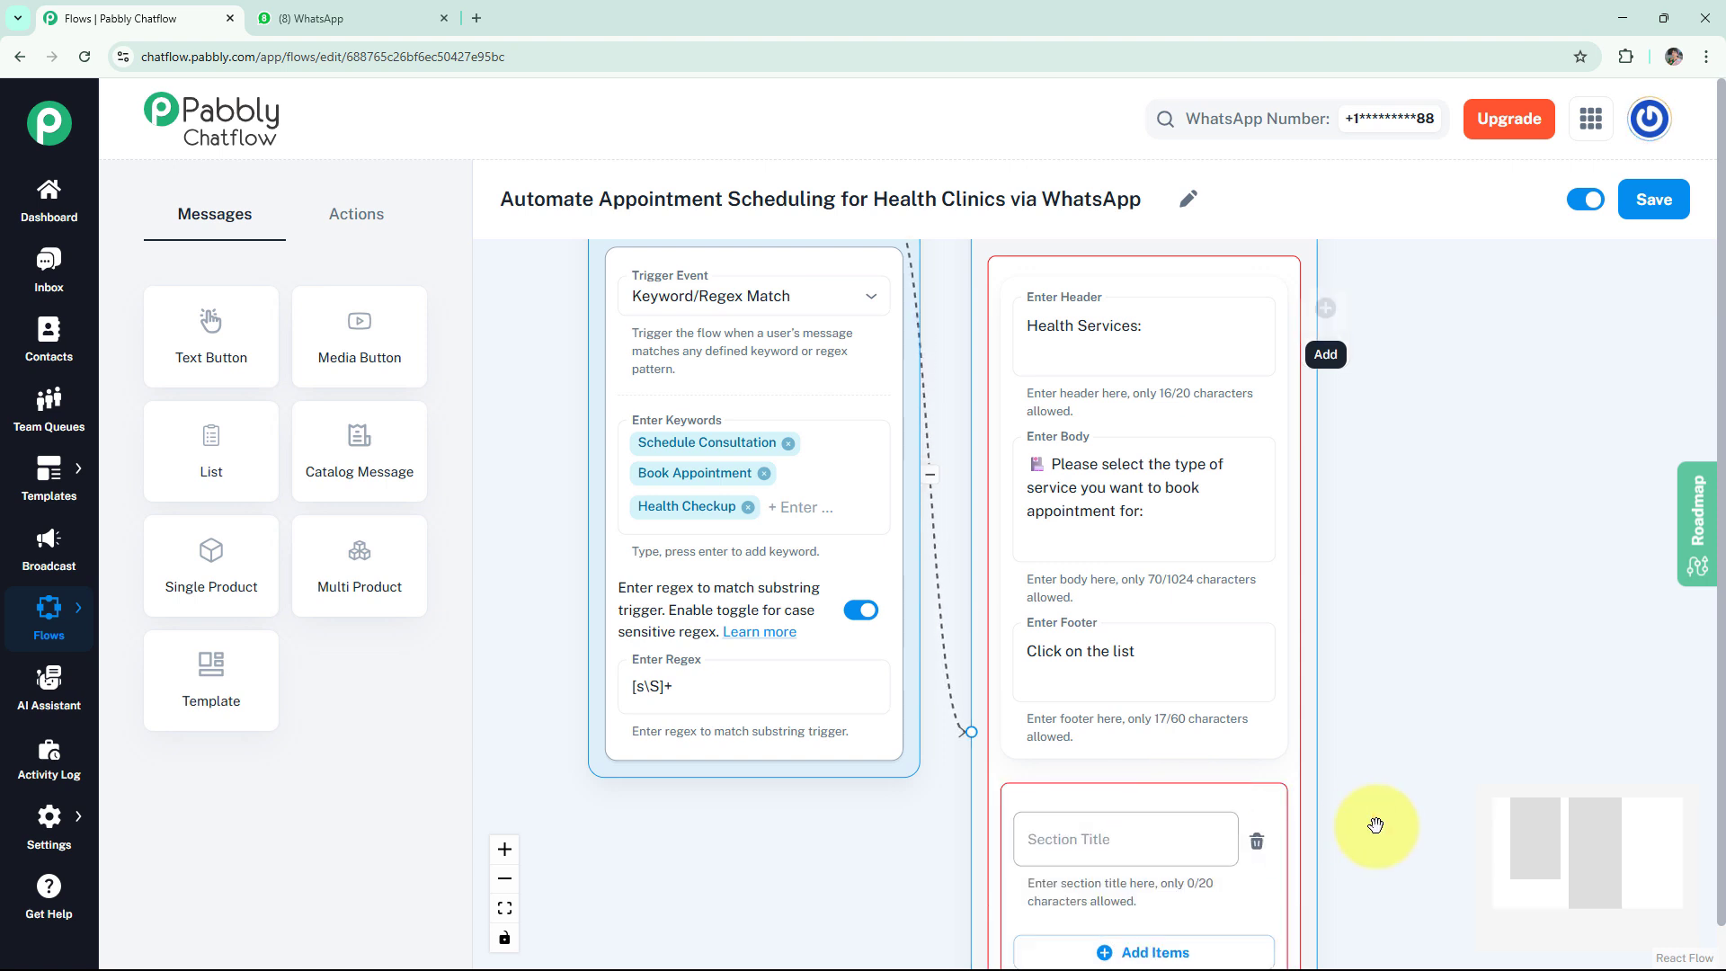
scroll(1376, 764, "down", 2)
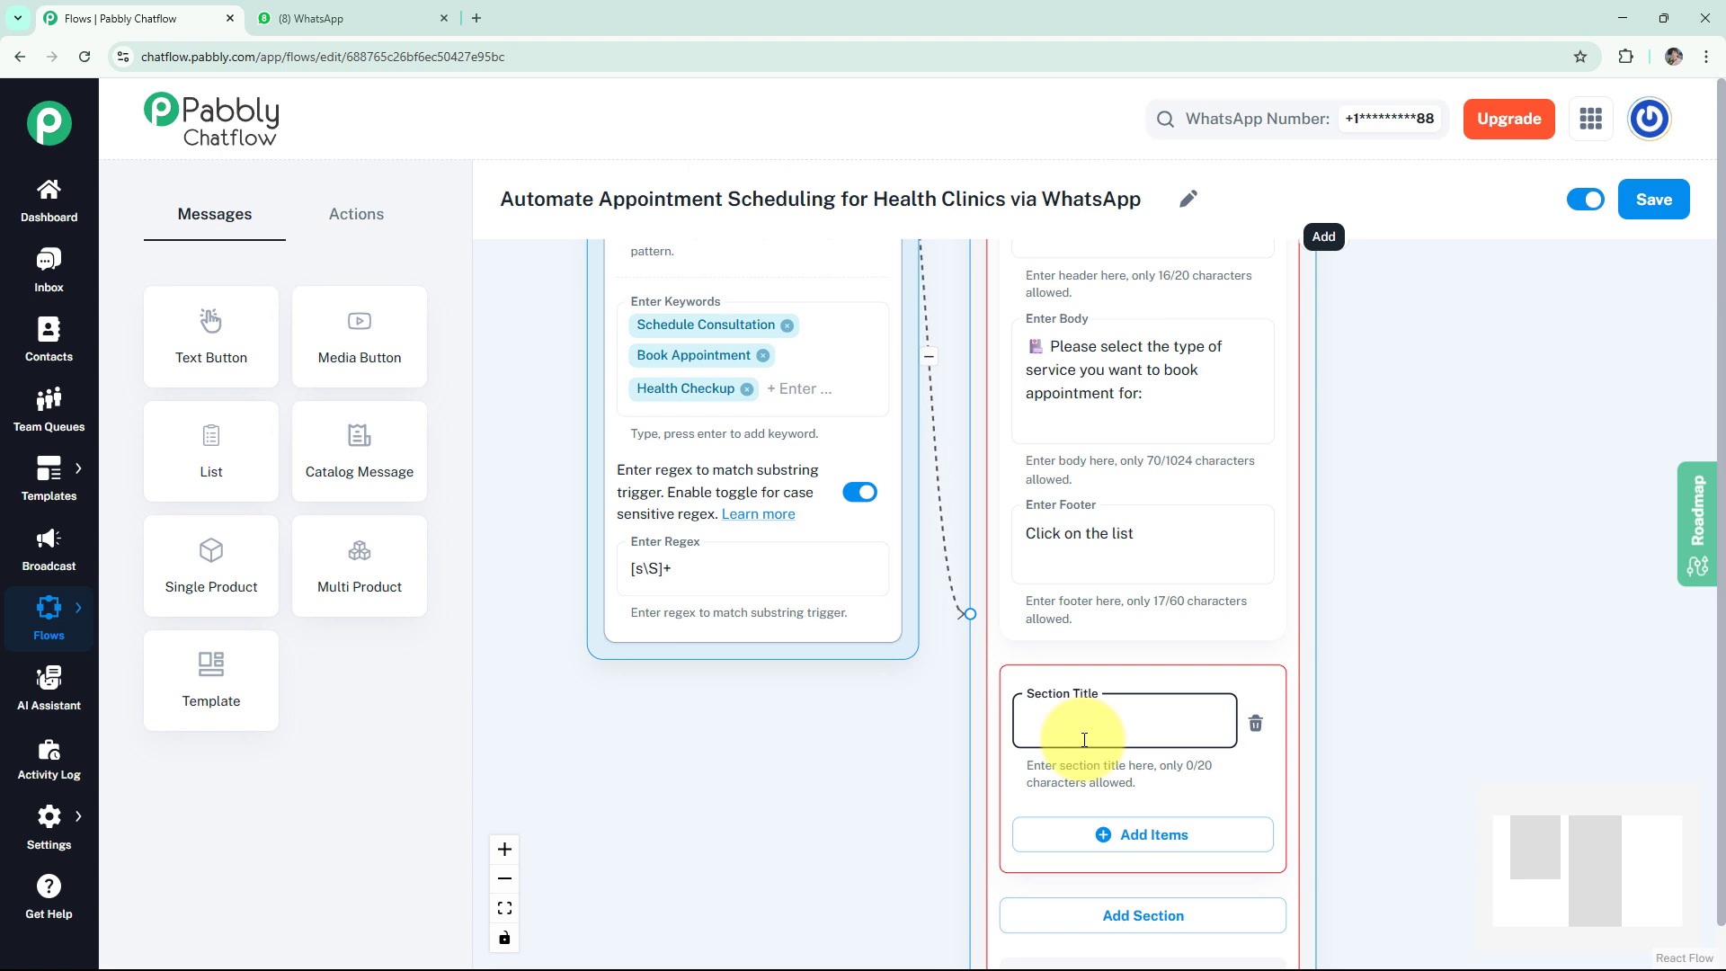
type("Select a service:")
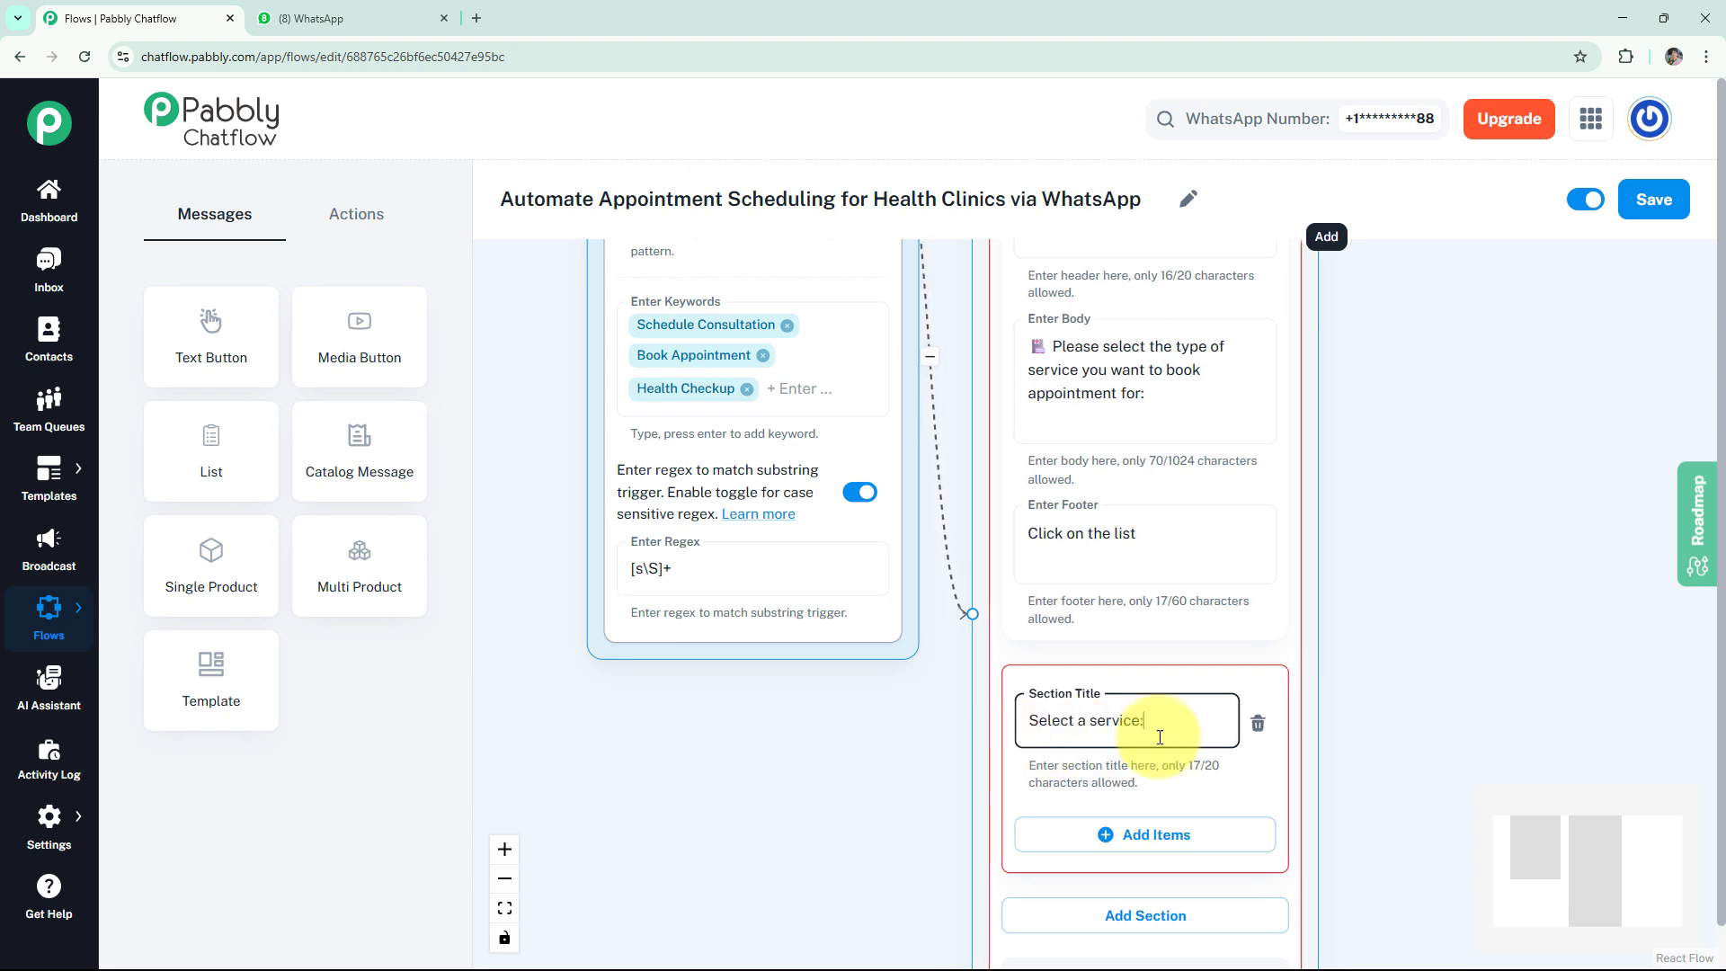
- Add a first item titled "1️⃣General Consultation." to the section, with a description starting "Get expert advice and treatment for common"
left_click(1181, 838)
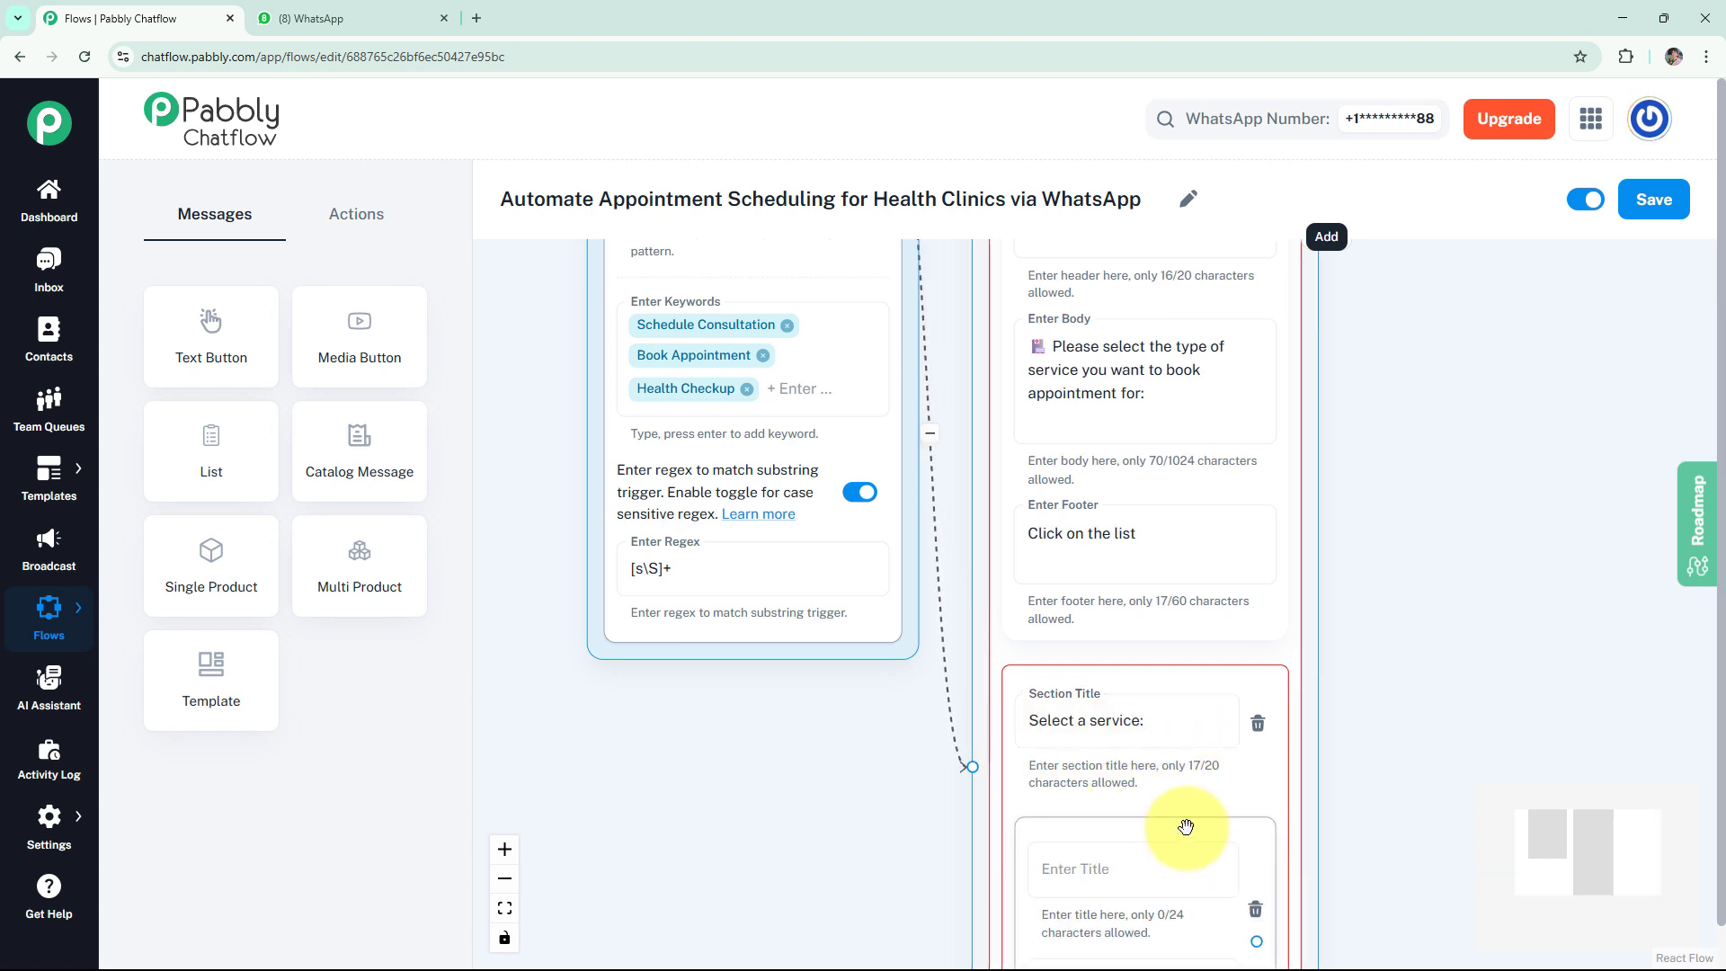
scroll(1221, 743, "down", 2)
left_click(1132, 730)
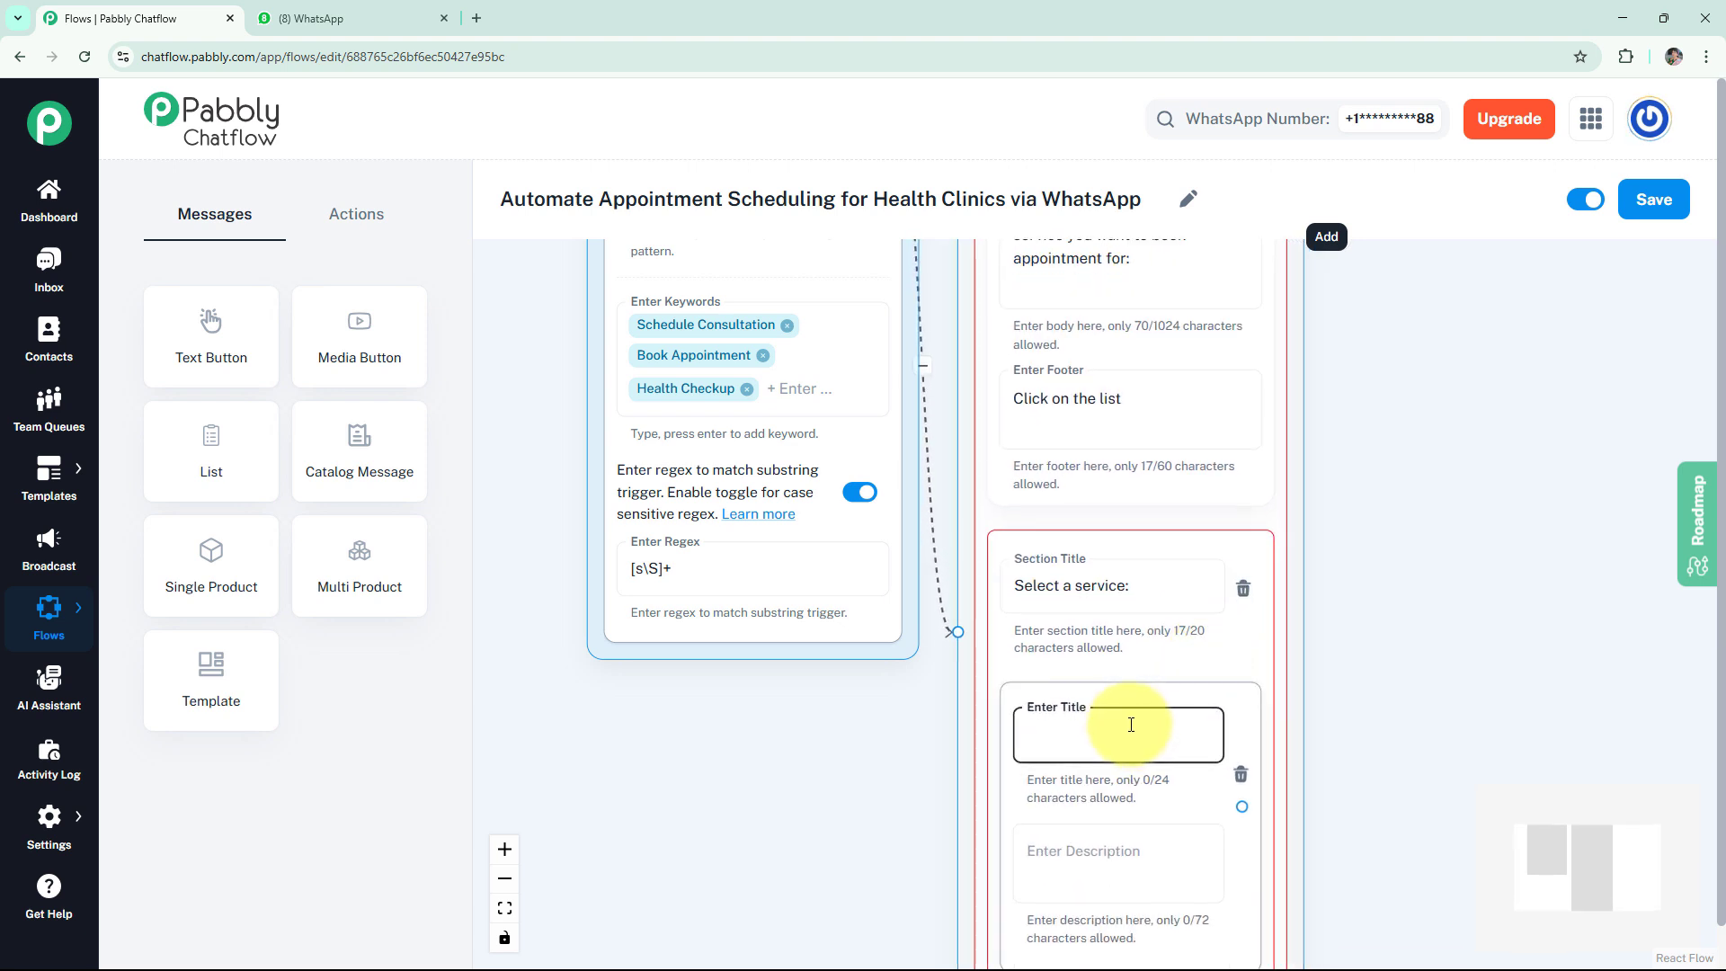
type("General Consultation")
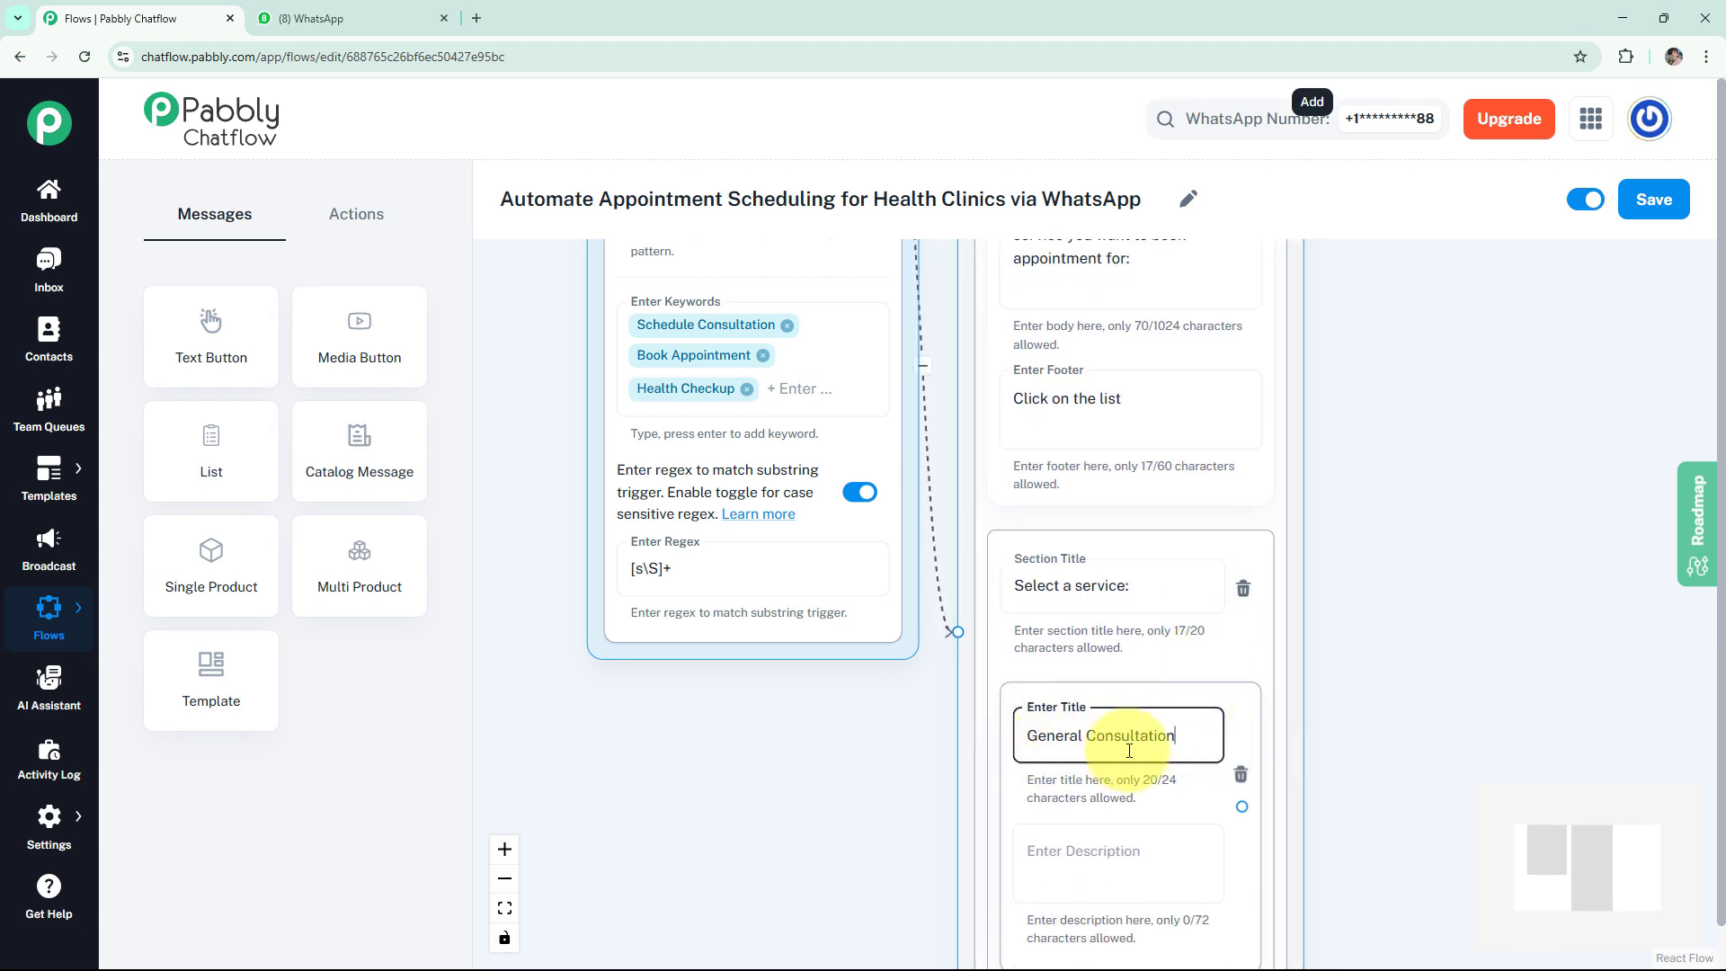
type(".")
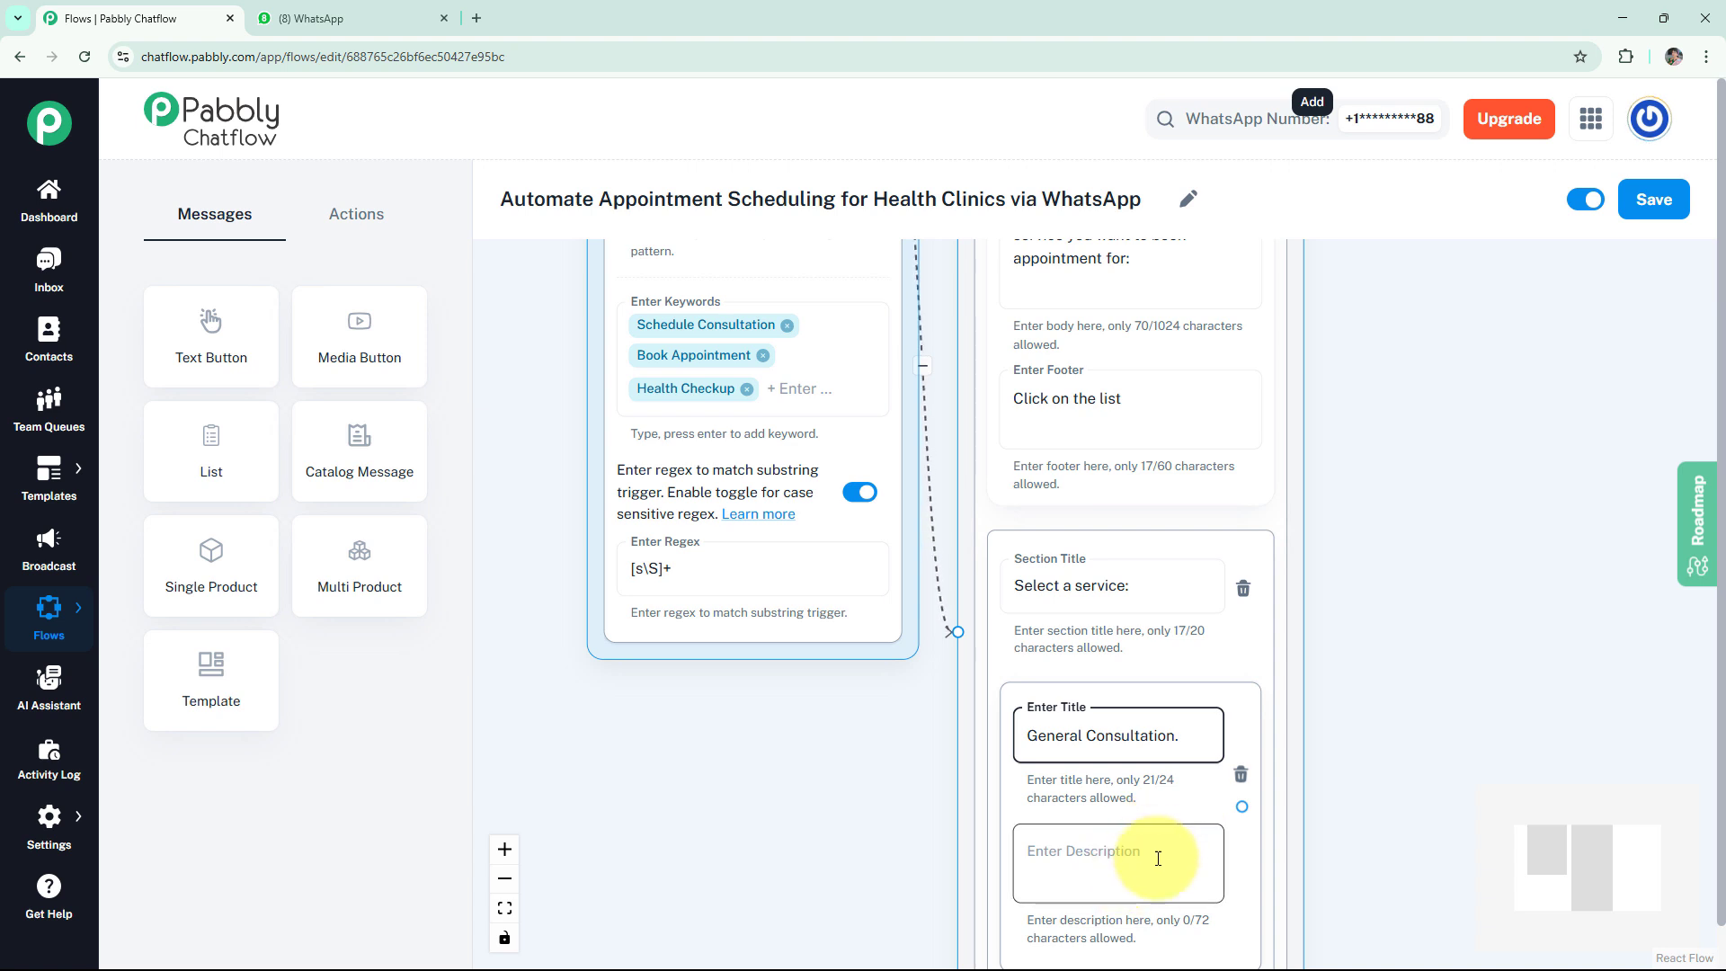
left_click(1089, 858)
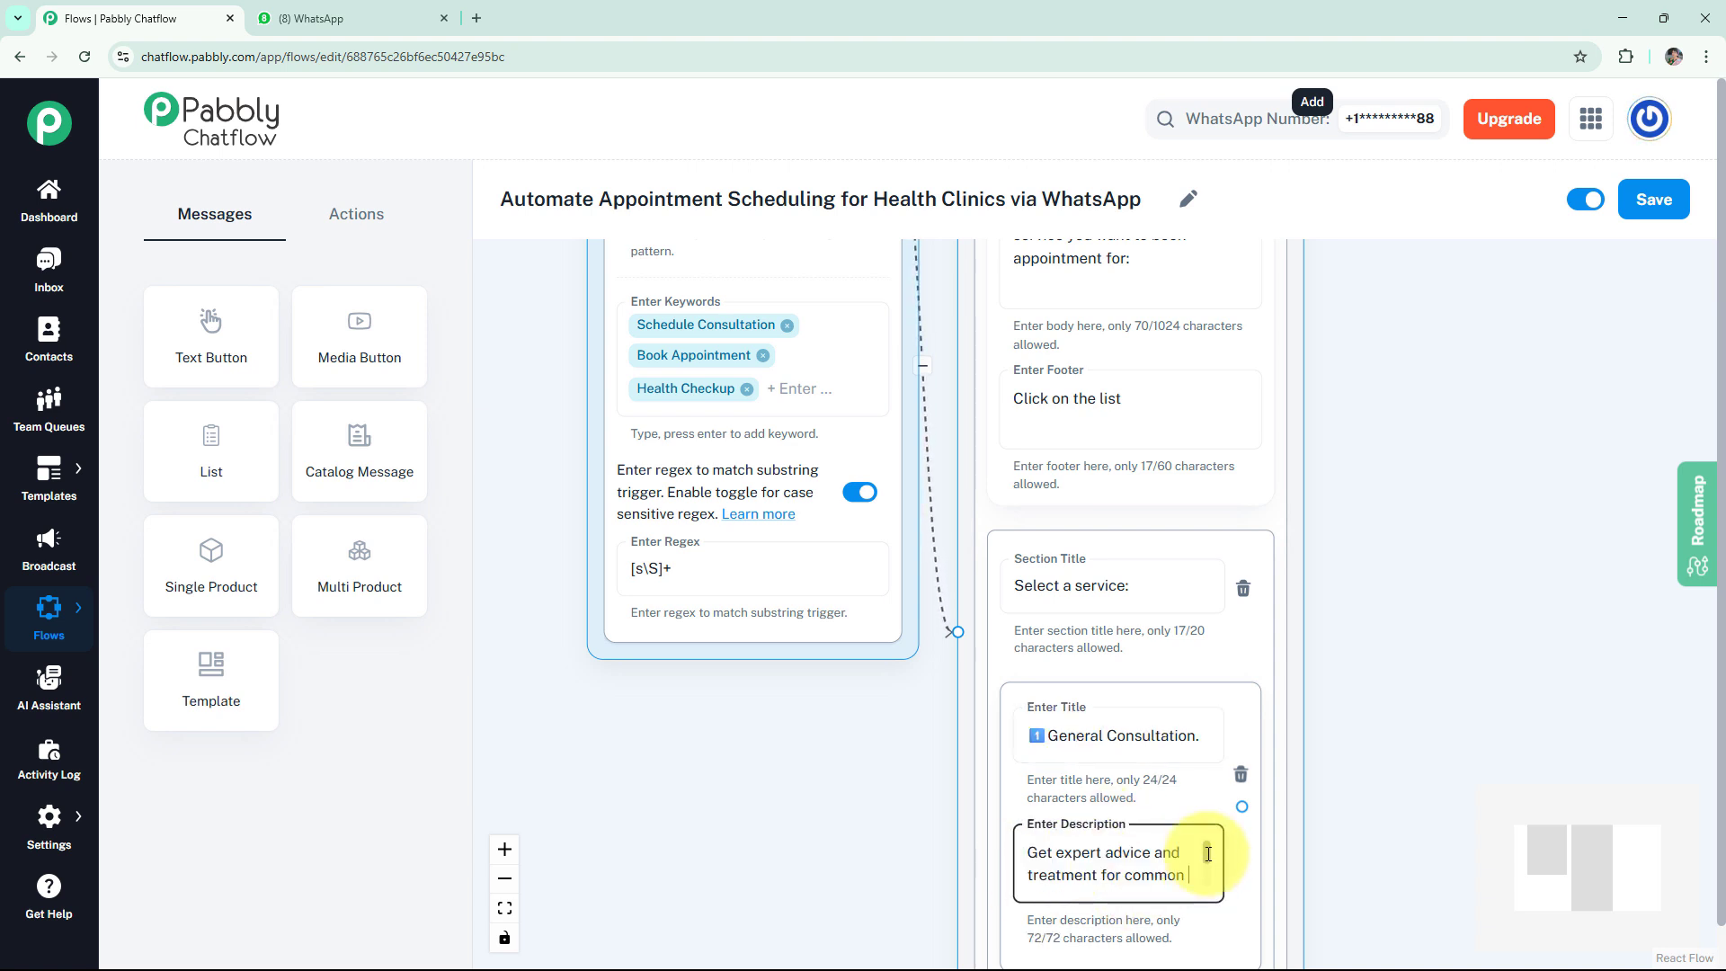
mouse_move(1206, 853)
left_mouse_down()
mouse_move(1207, 878)
mouse_move(1206, 838)
left_mouse_up()
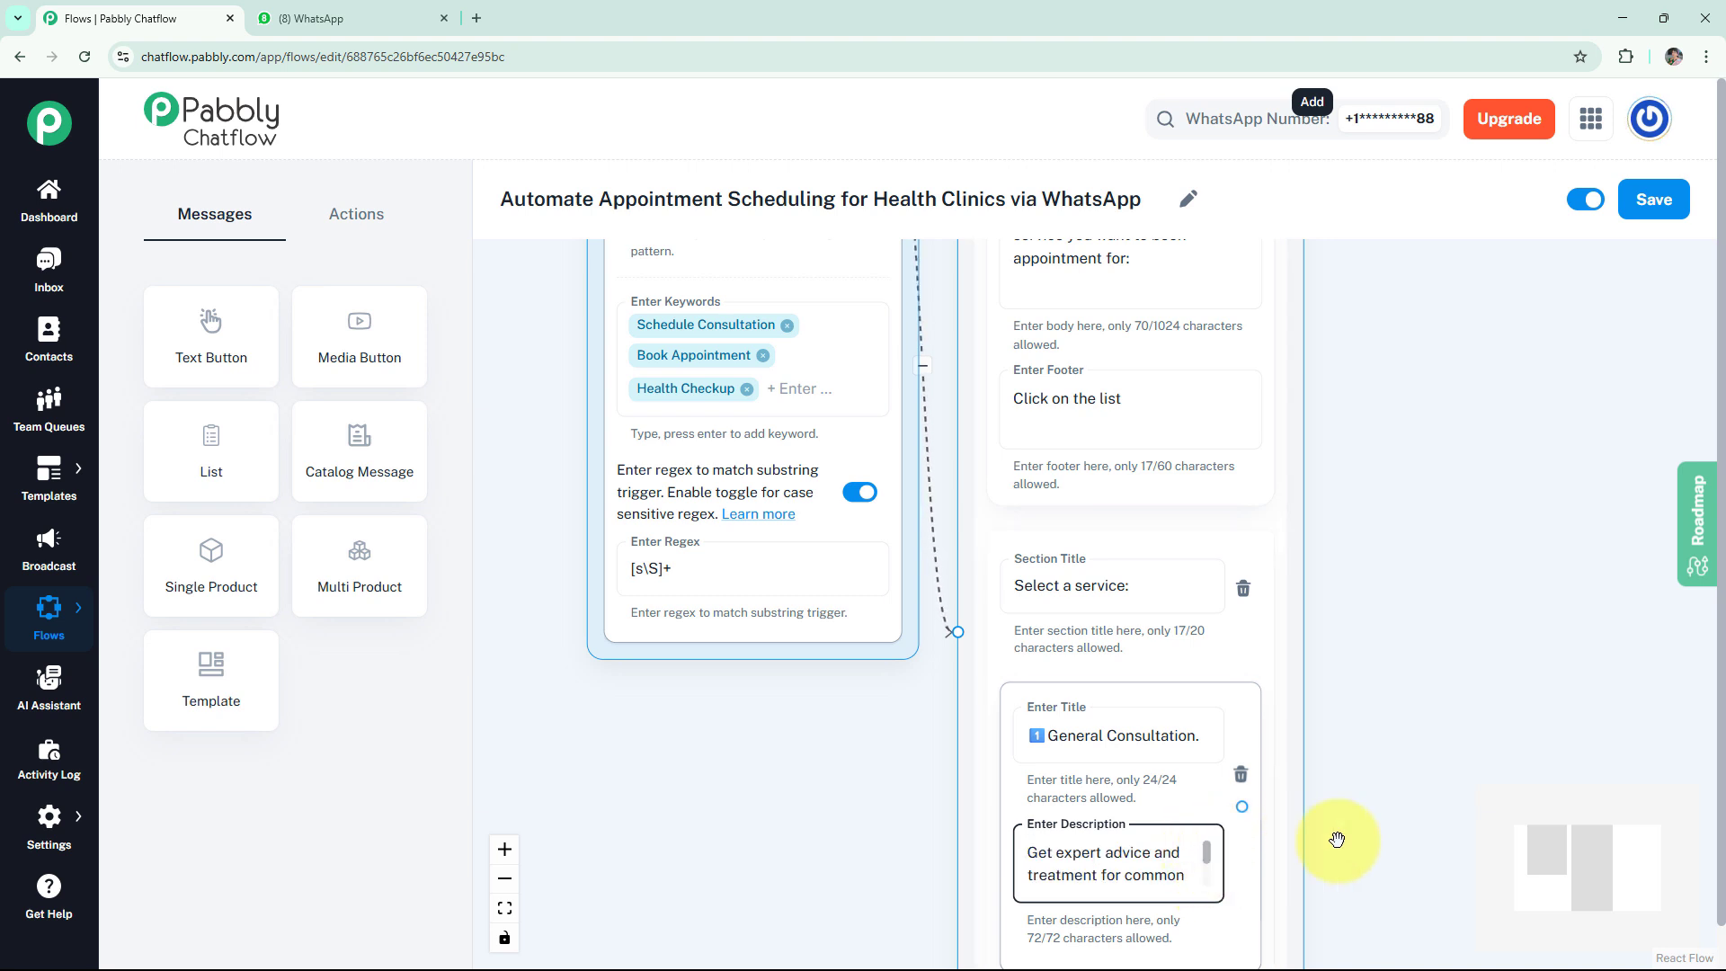
- Add a second item titled "2️⃣Special Consultation" with the description "Book appointments with experienced specialists for focused medical care."
left_click_drag(1337, 836, 1329, 597)
left_click(1081, 766)
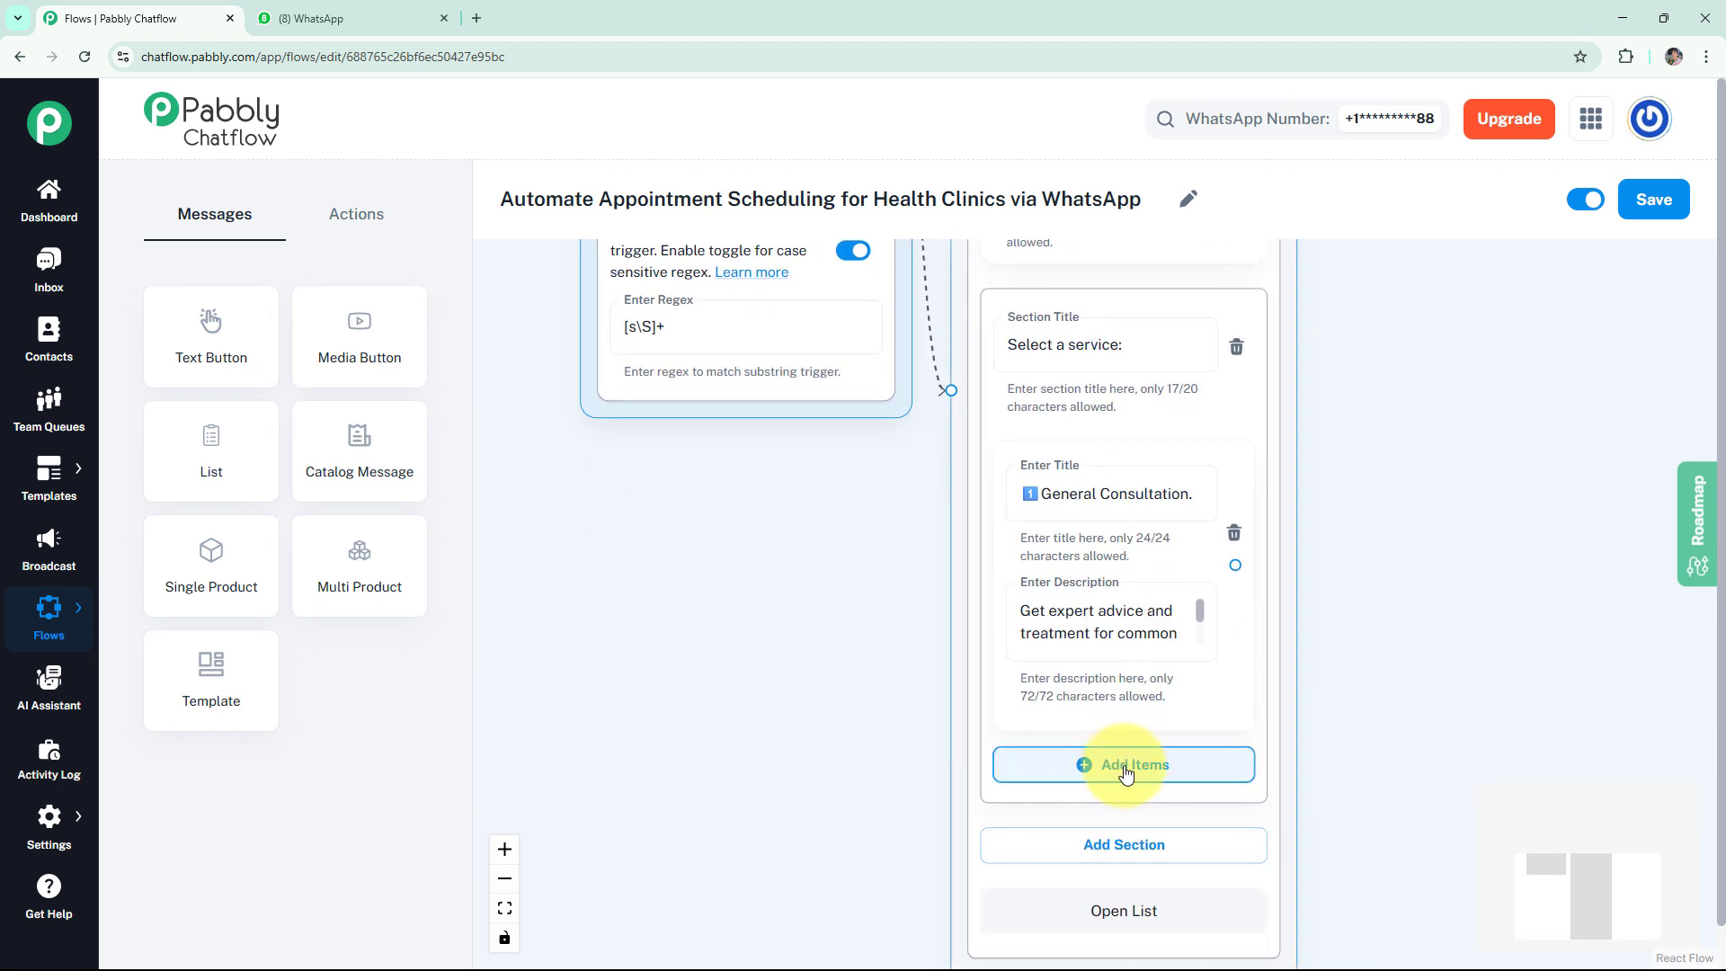
scroll(1310, 713, "down", 2)
left_click(1143, 700)
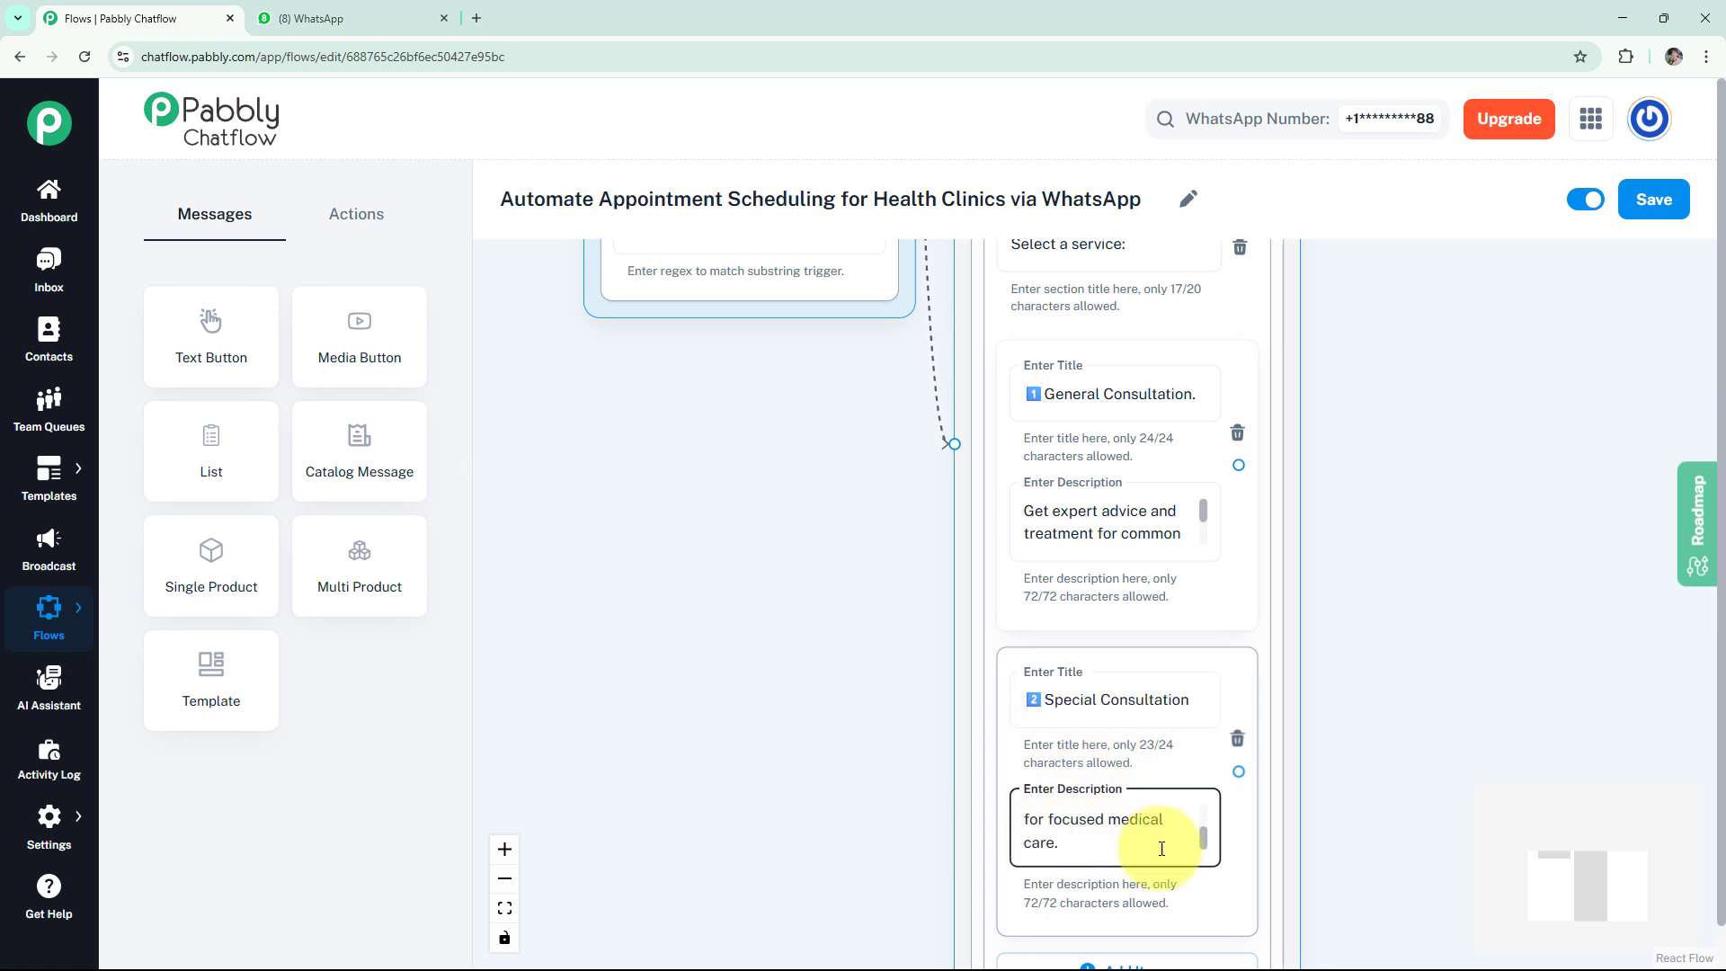
- Add a third item titled "Health Checkup" with a description starting "Complete body screening to assess your"
left_click_drag(1379, 851, 1387, 674)
left_click(1125, 797)
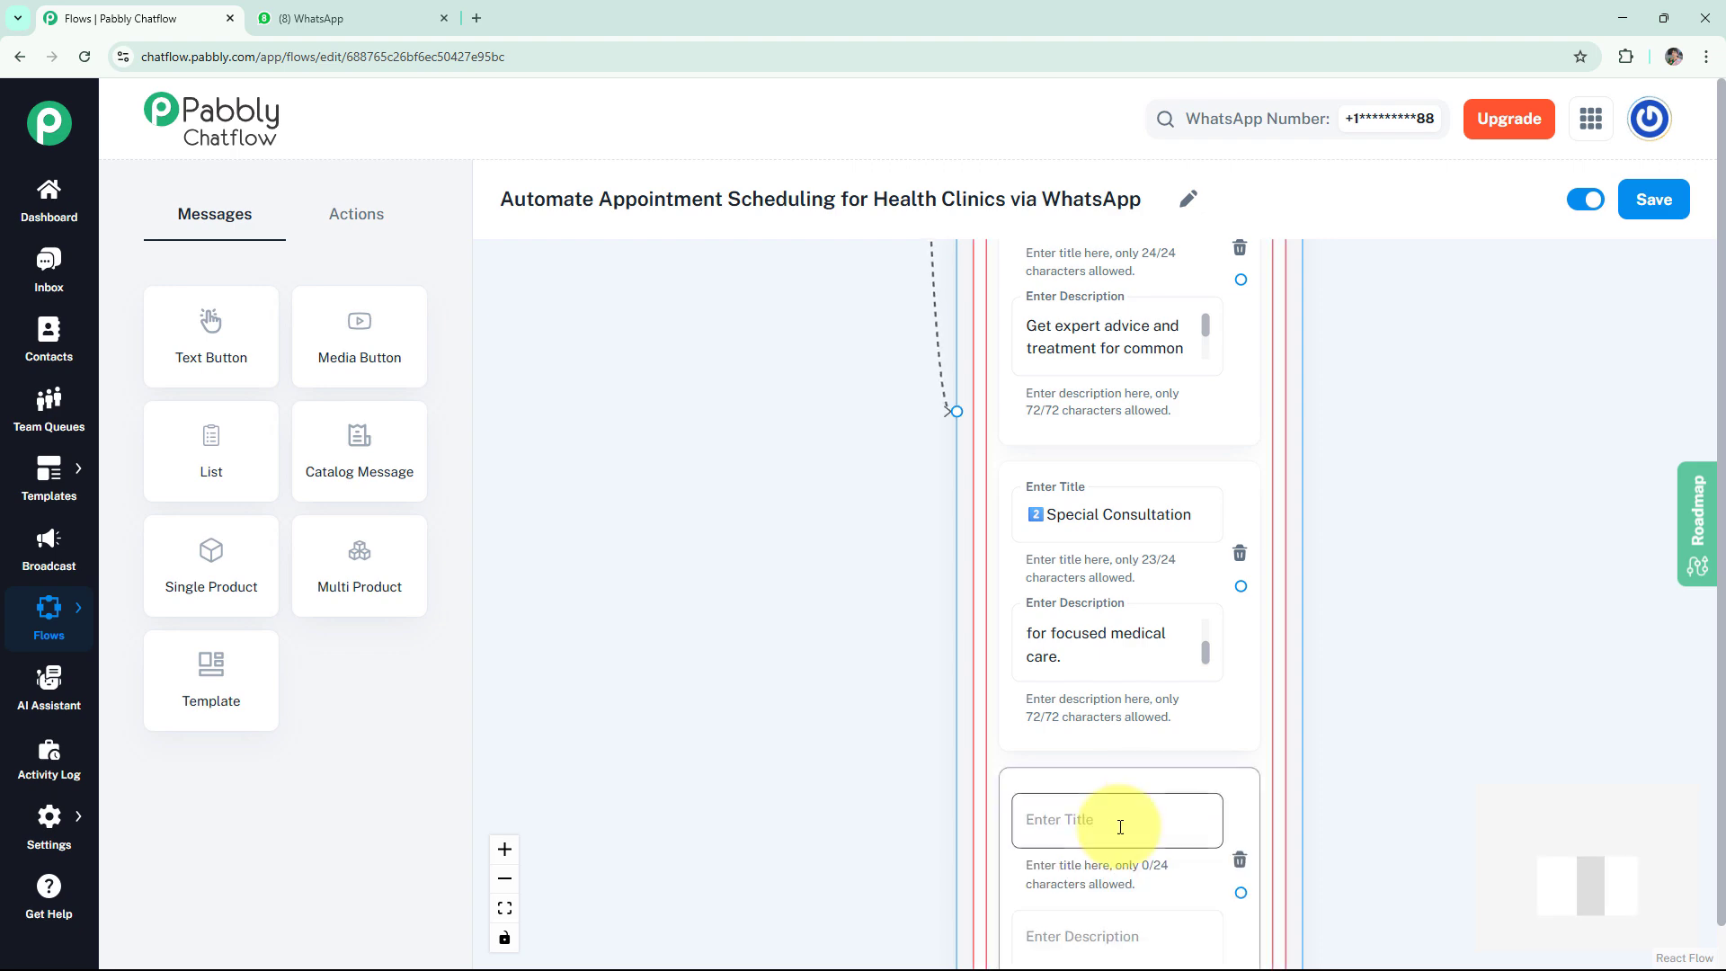
type("3️⃣ Health Checkup")
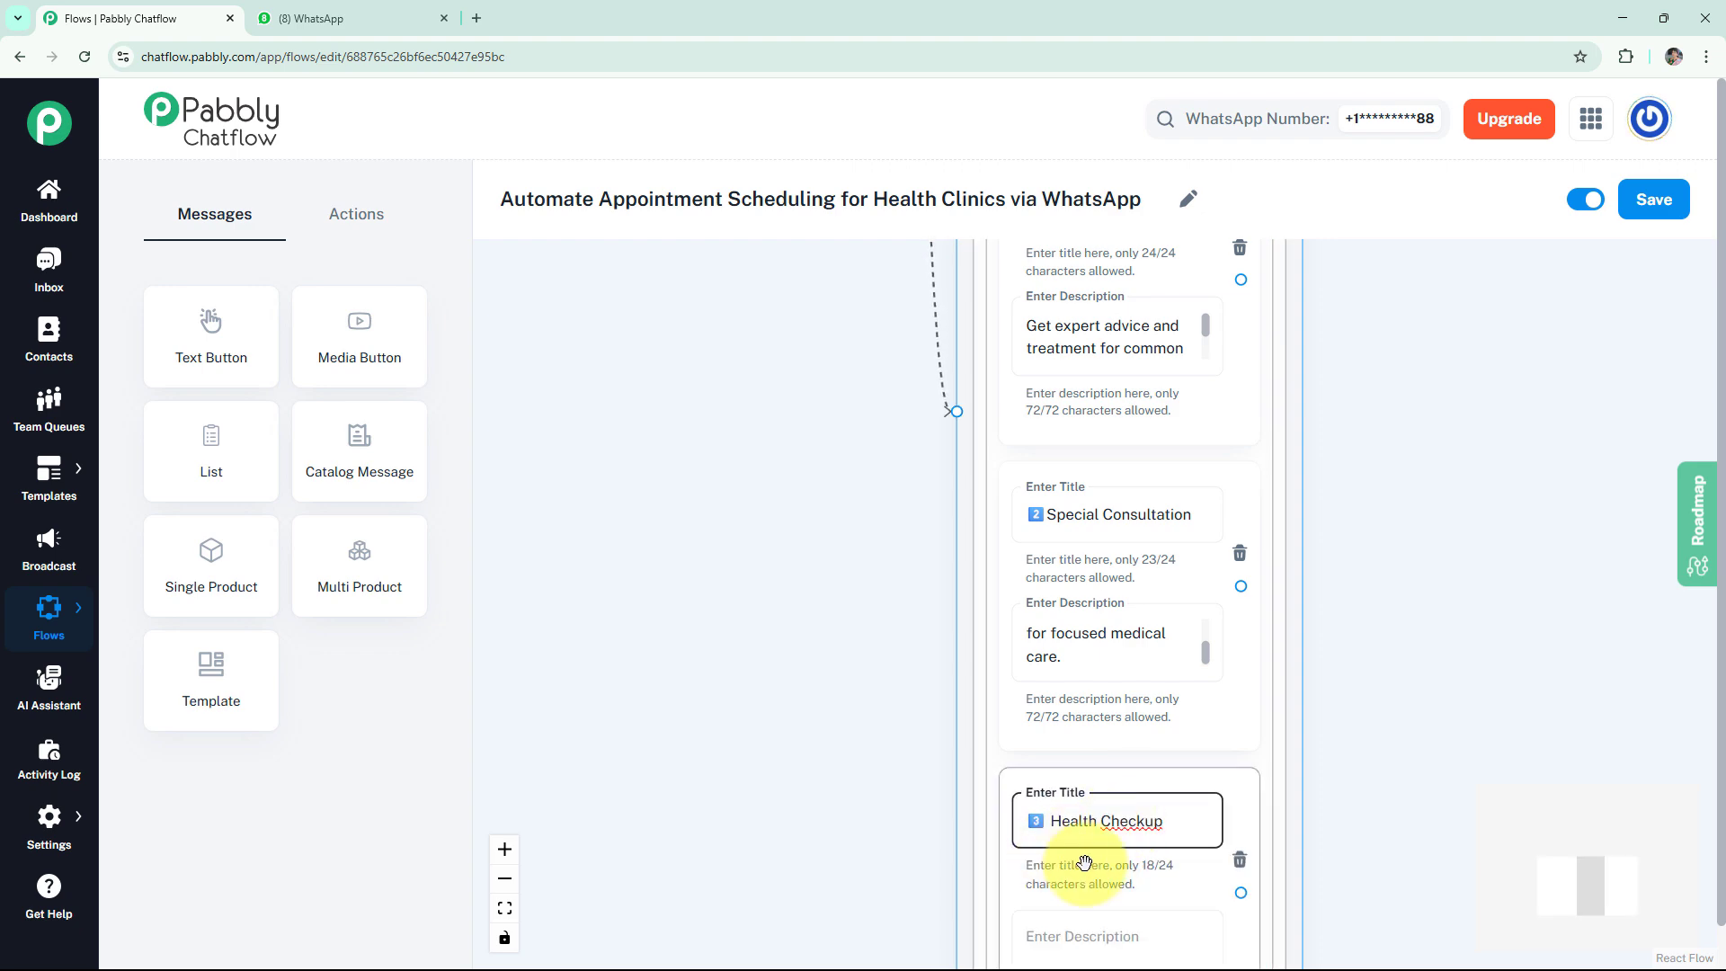
left_click(1125, 917)
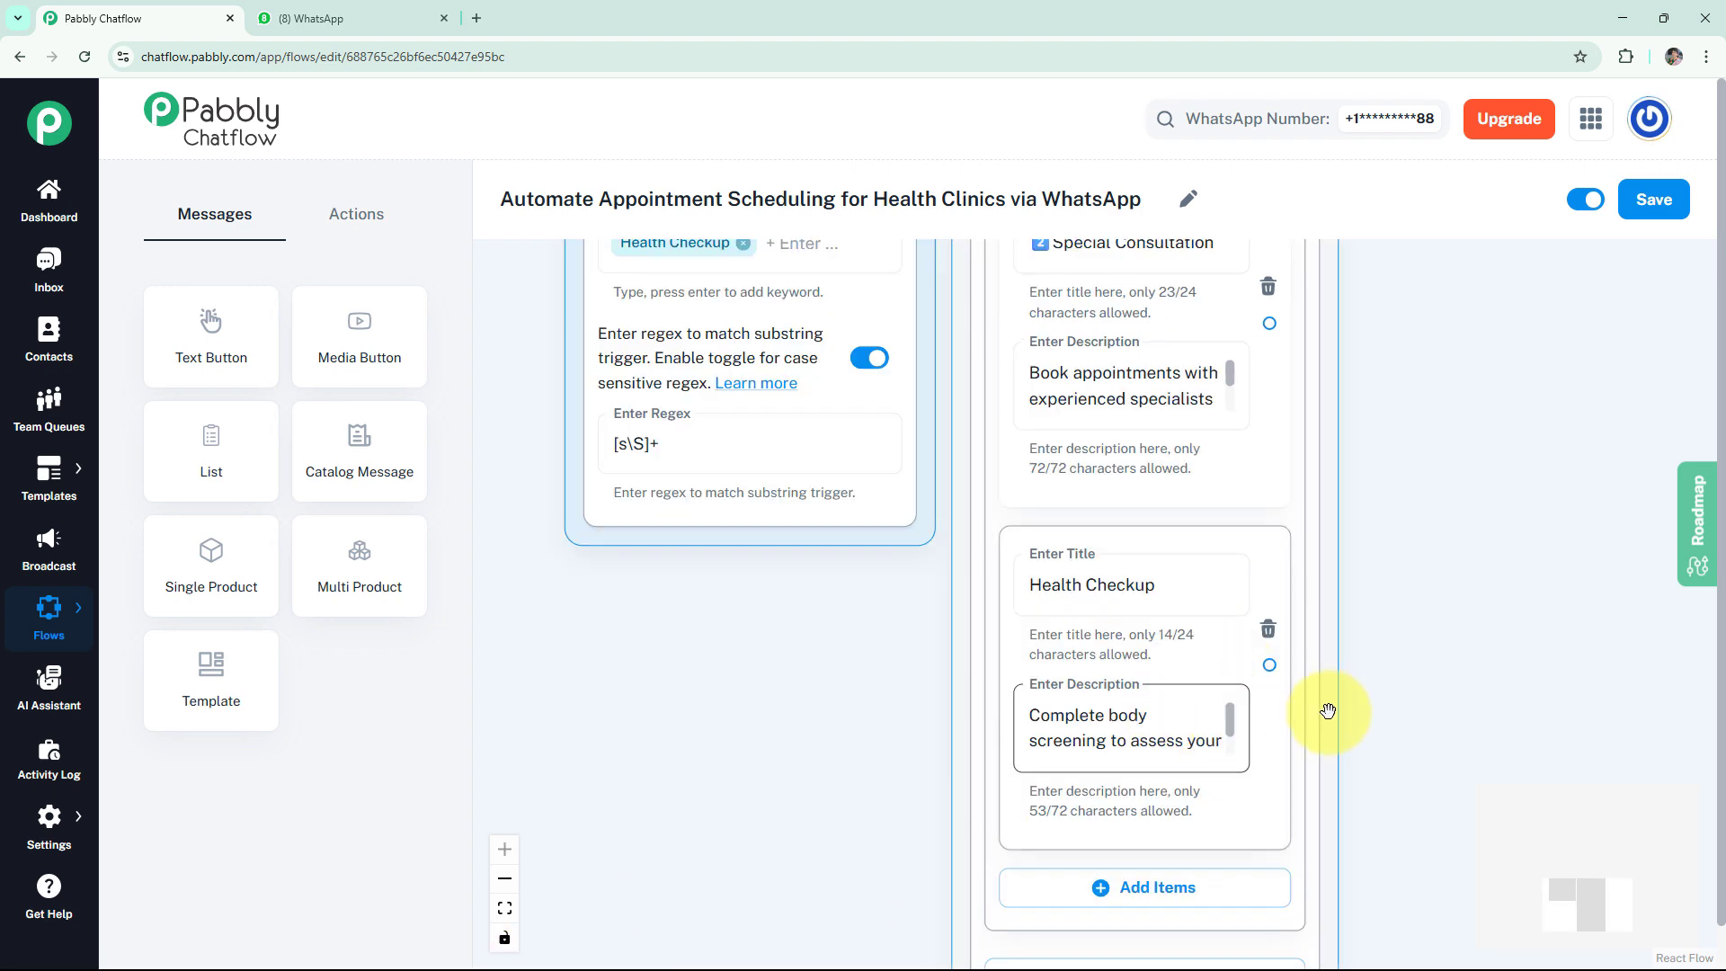
- Space the List node away from the trigger and move the trigger up level with the top of the List
scroll(1325, 697, "down", 3)
left_click_drag(1439, 599, 1253, 684)
scroll(1387, 647, "down", 1)
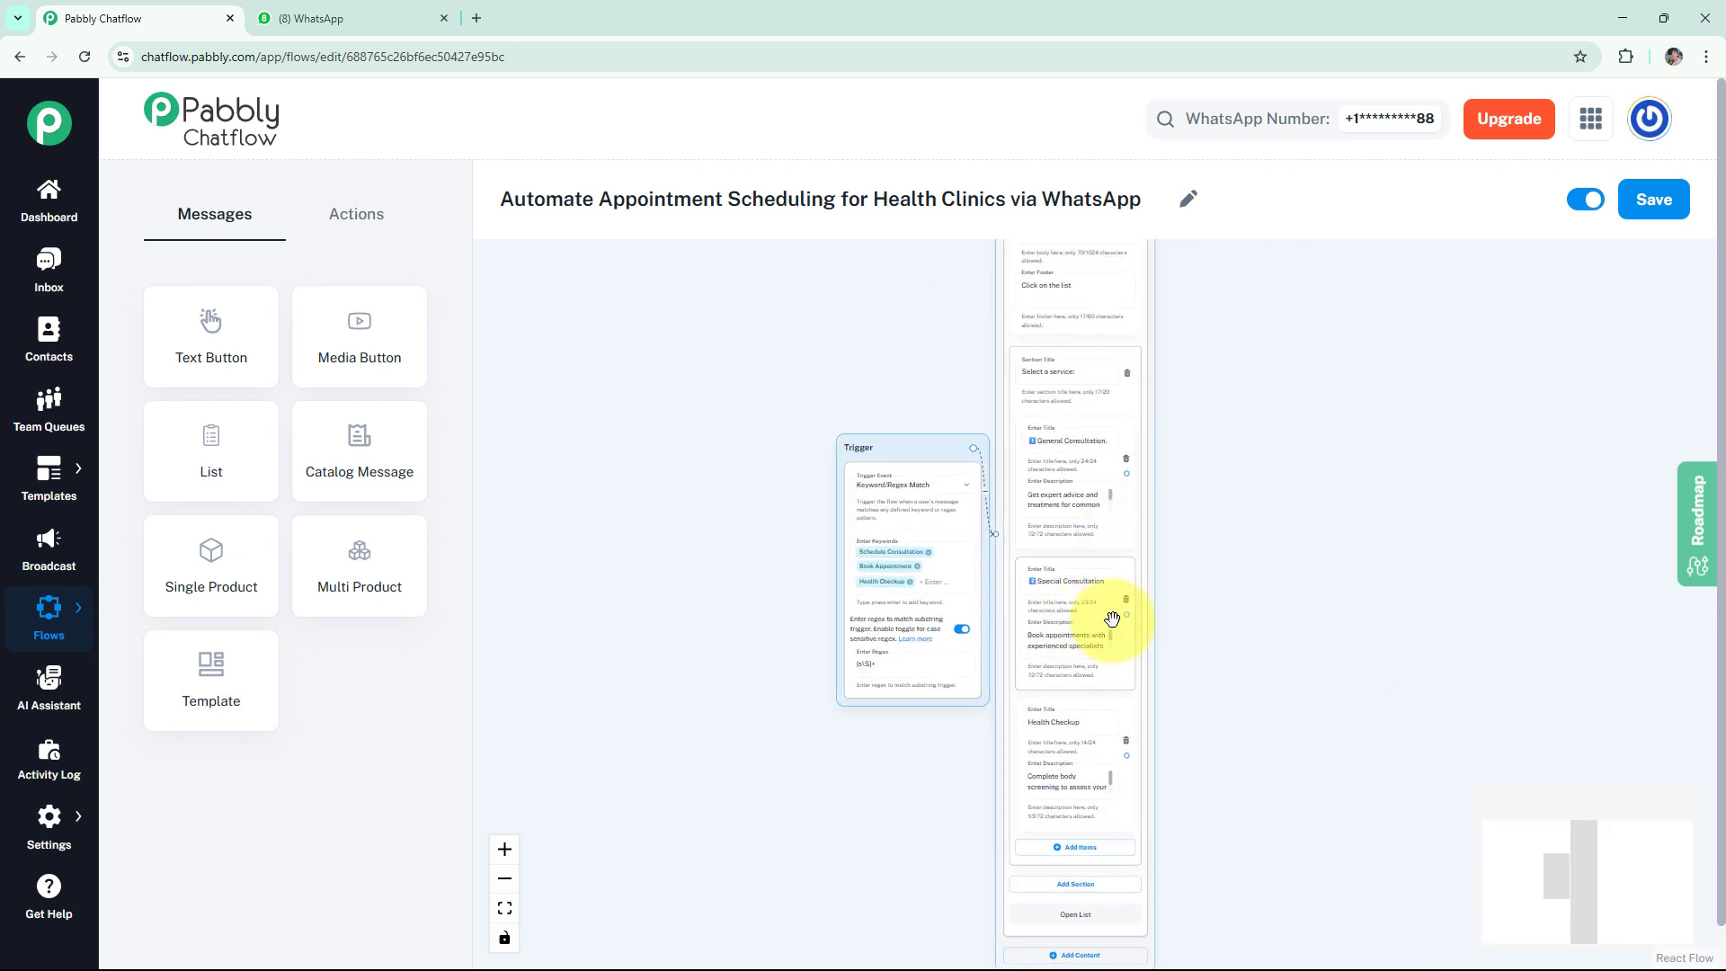
left_click_drag(1144, 663, 1169, 664)
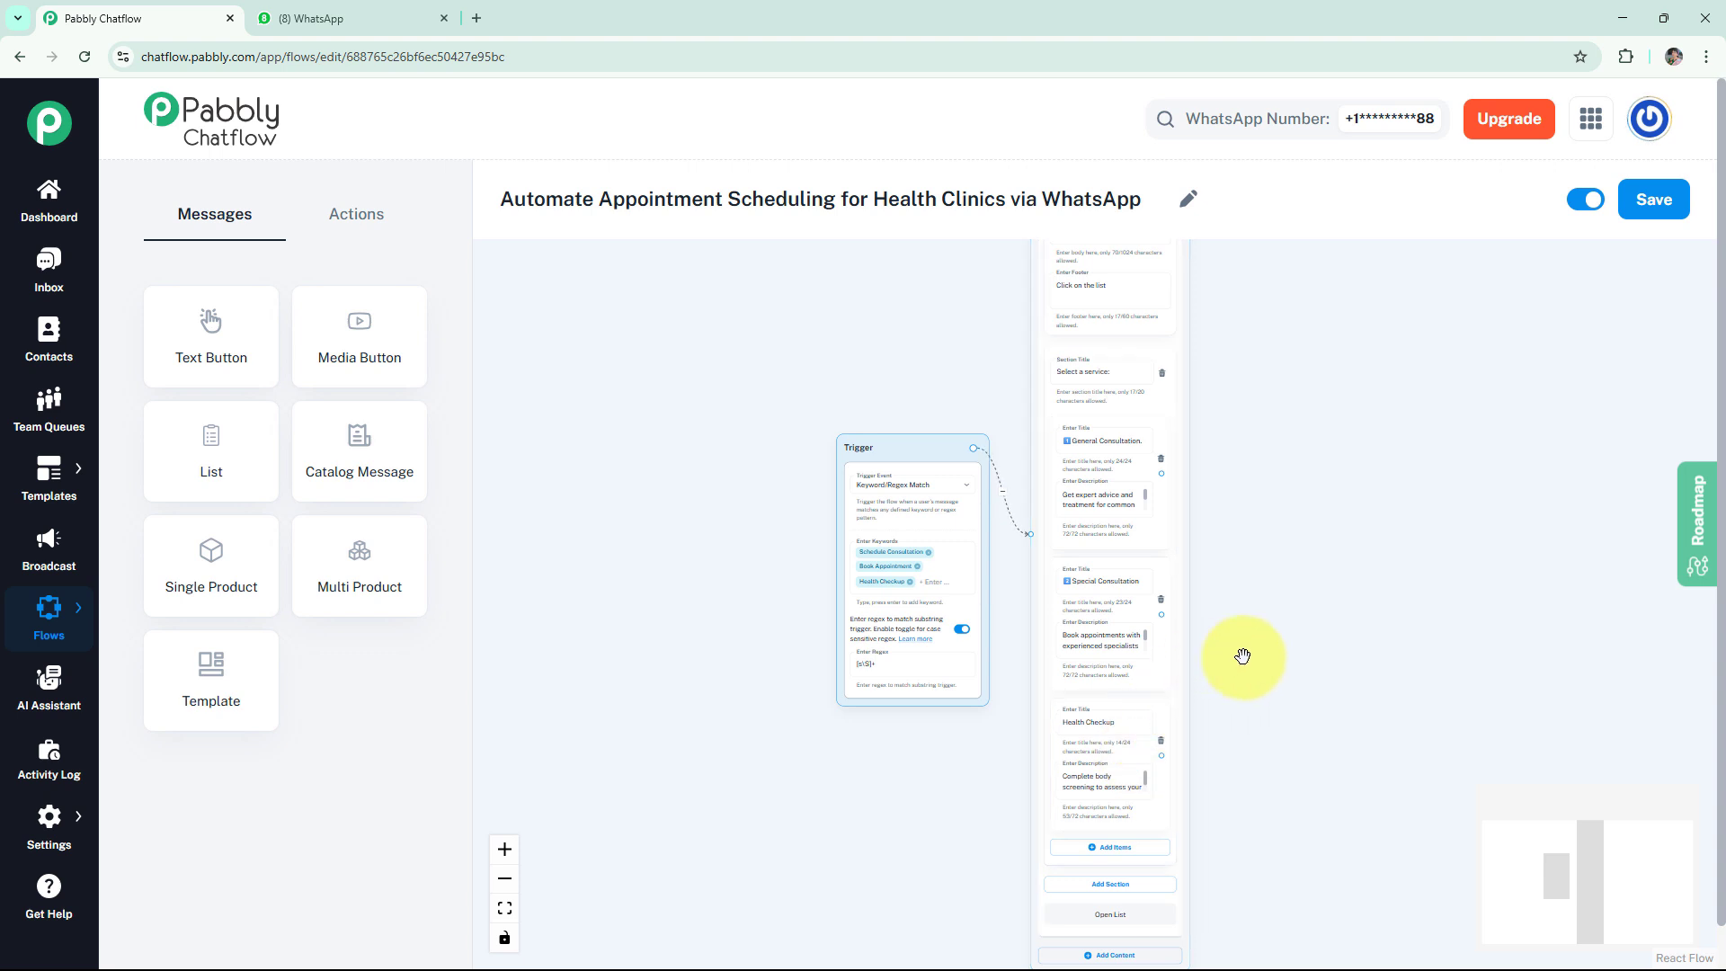
scroll(1241, 655, "up", 3)
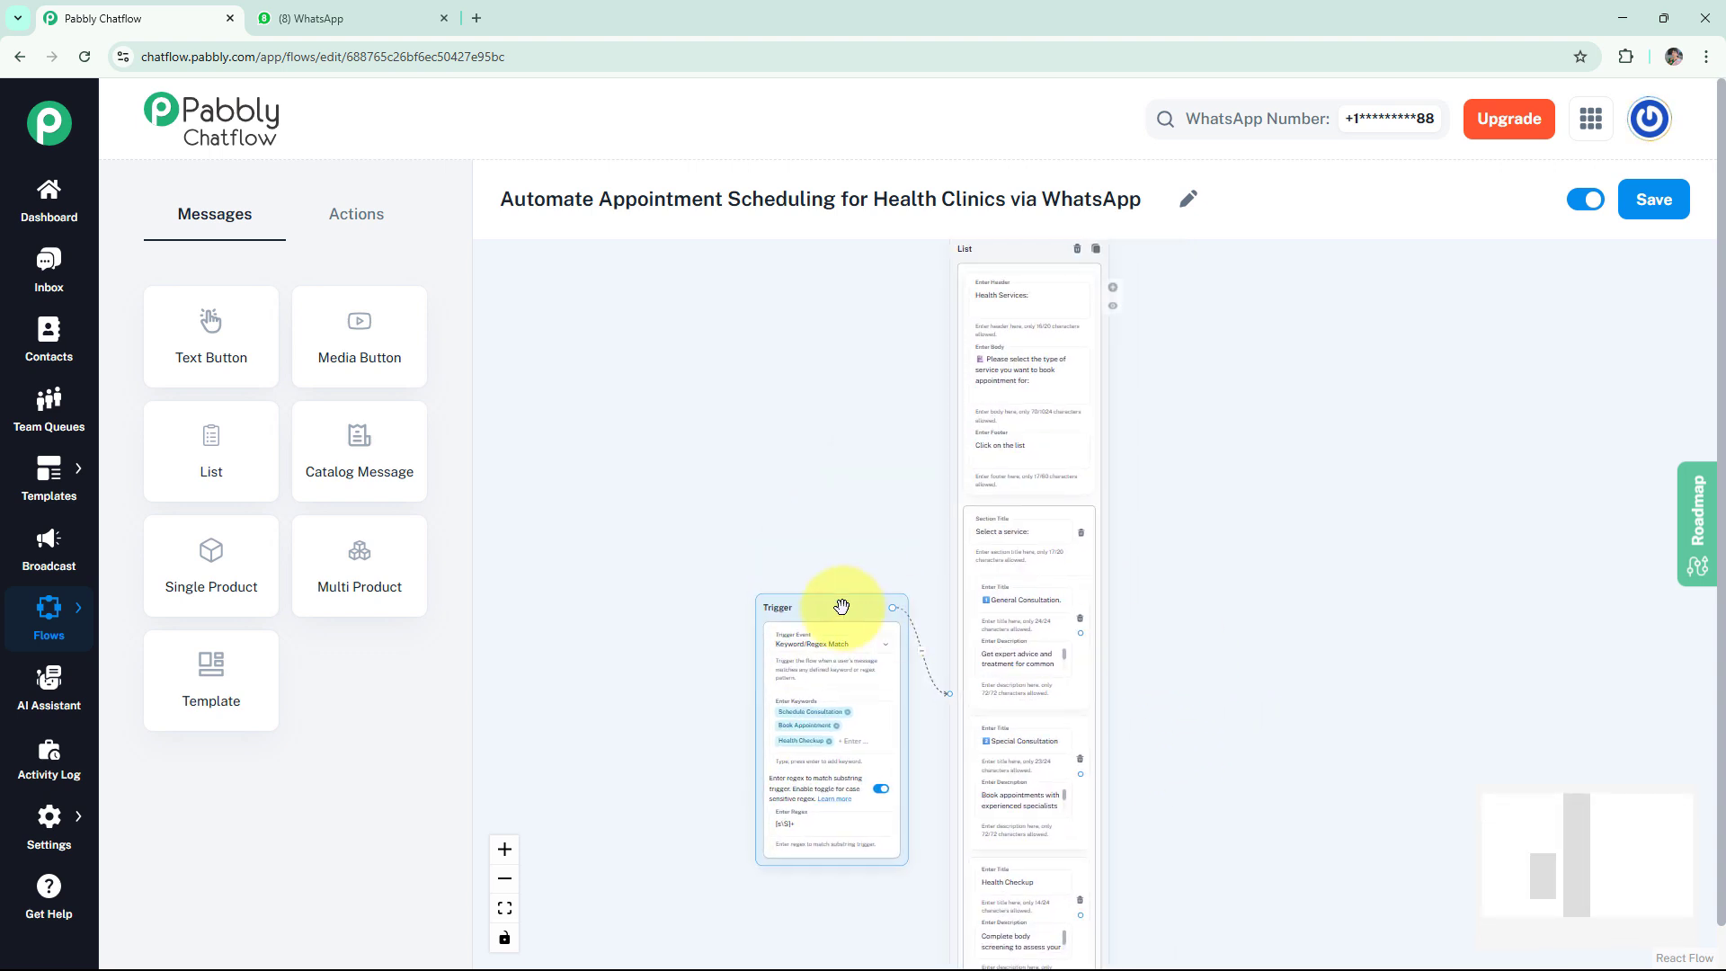
left_click_drag(839, 605, 806, 454)
left_click_drag(1243, 559, 1175, 462)
scroll(1099, 651, "down", 2)
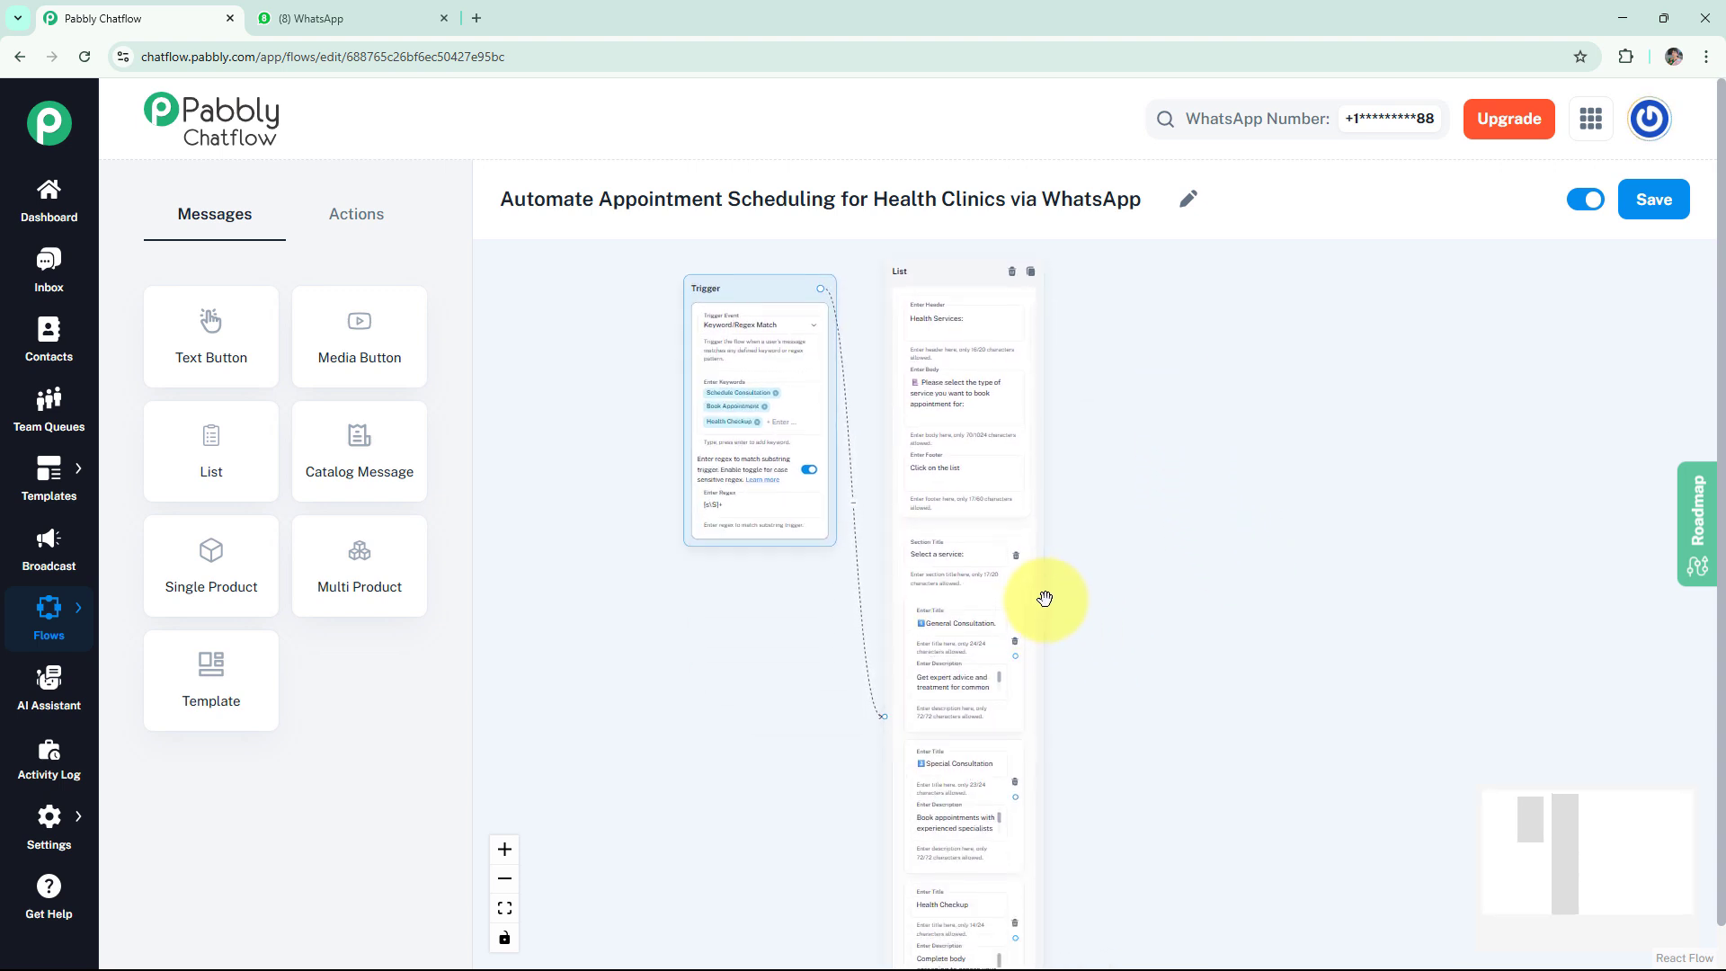
- Add an Ask Question node beside the List with the message "*What date would work best for you?*"
left_click(355, 220)
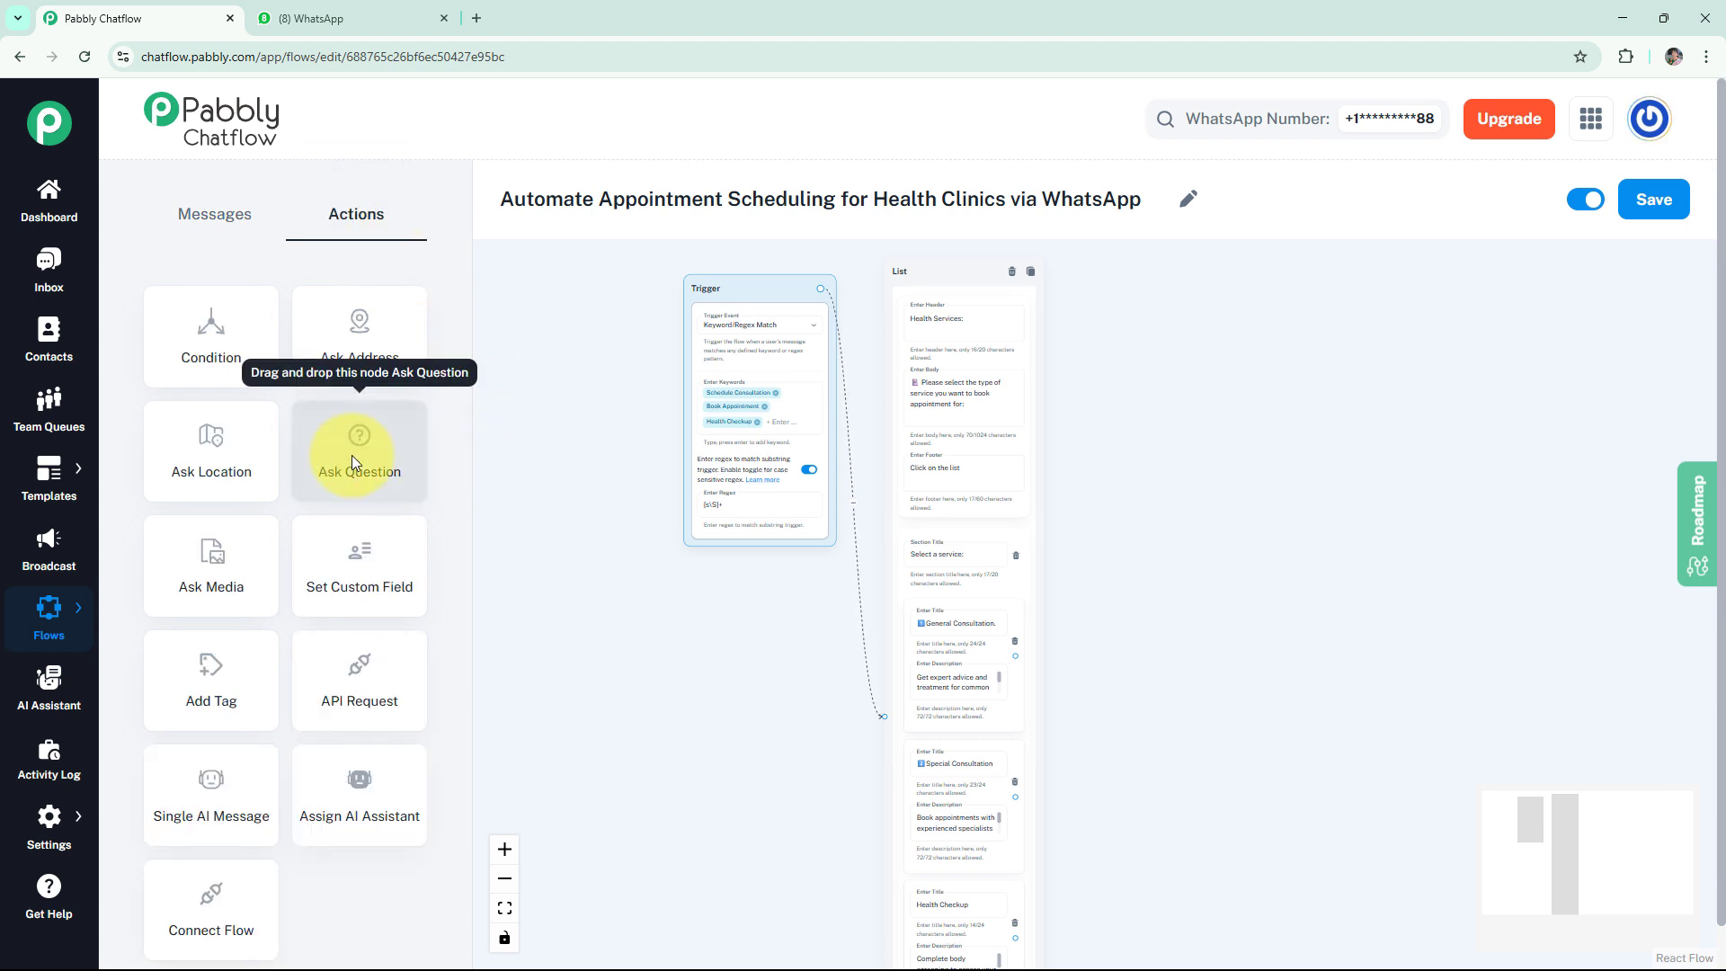
left_click_drag(358, 455, 1121, 502)
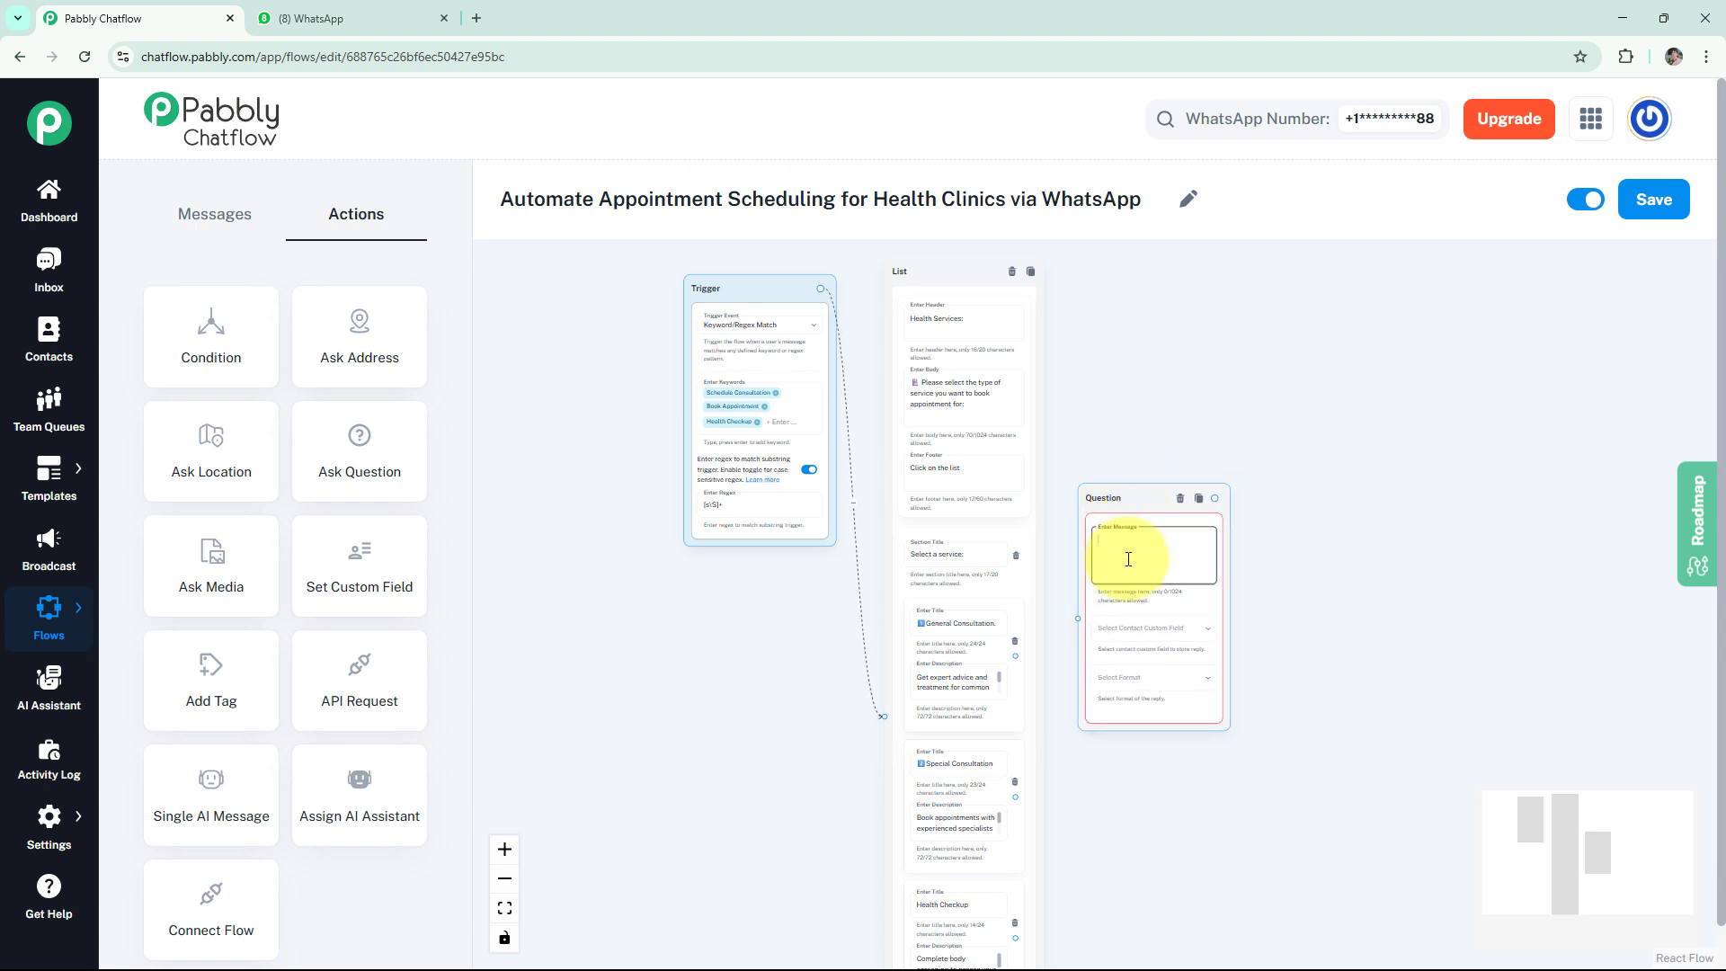
scroll(1153, 563, "up", 3)
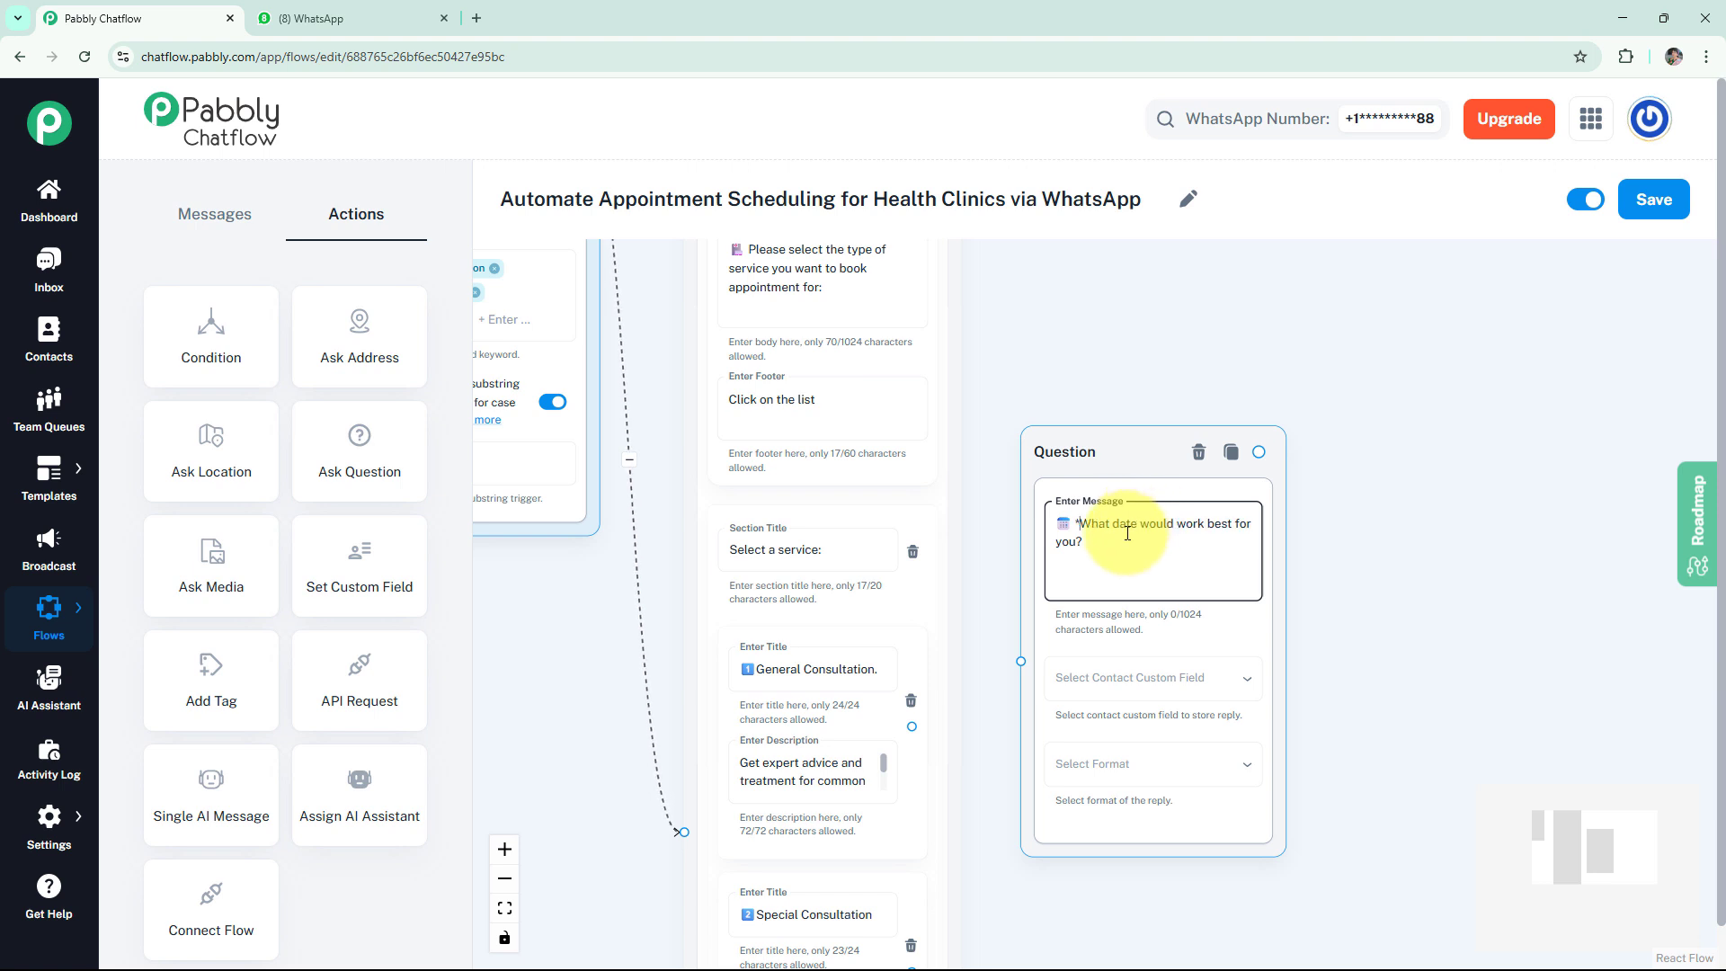
type("*")
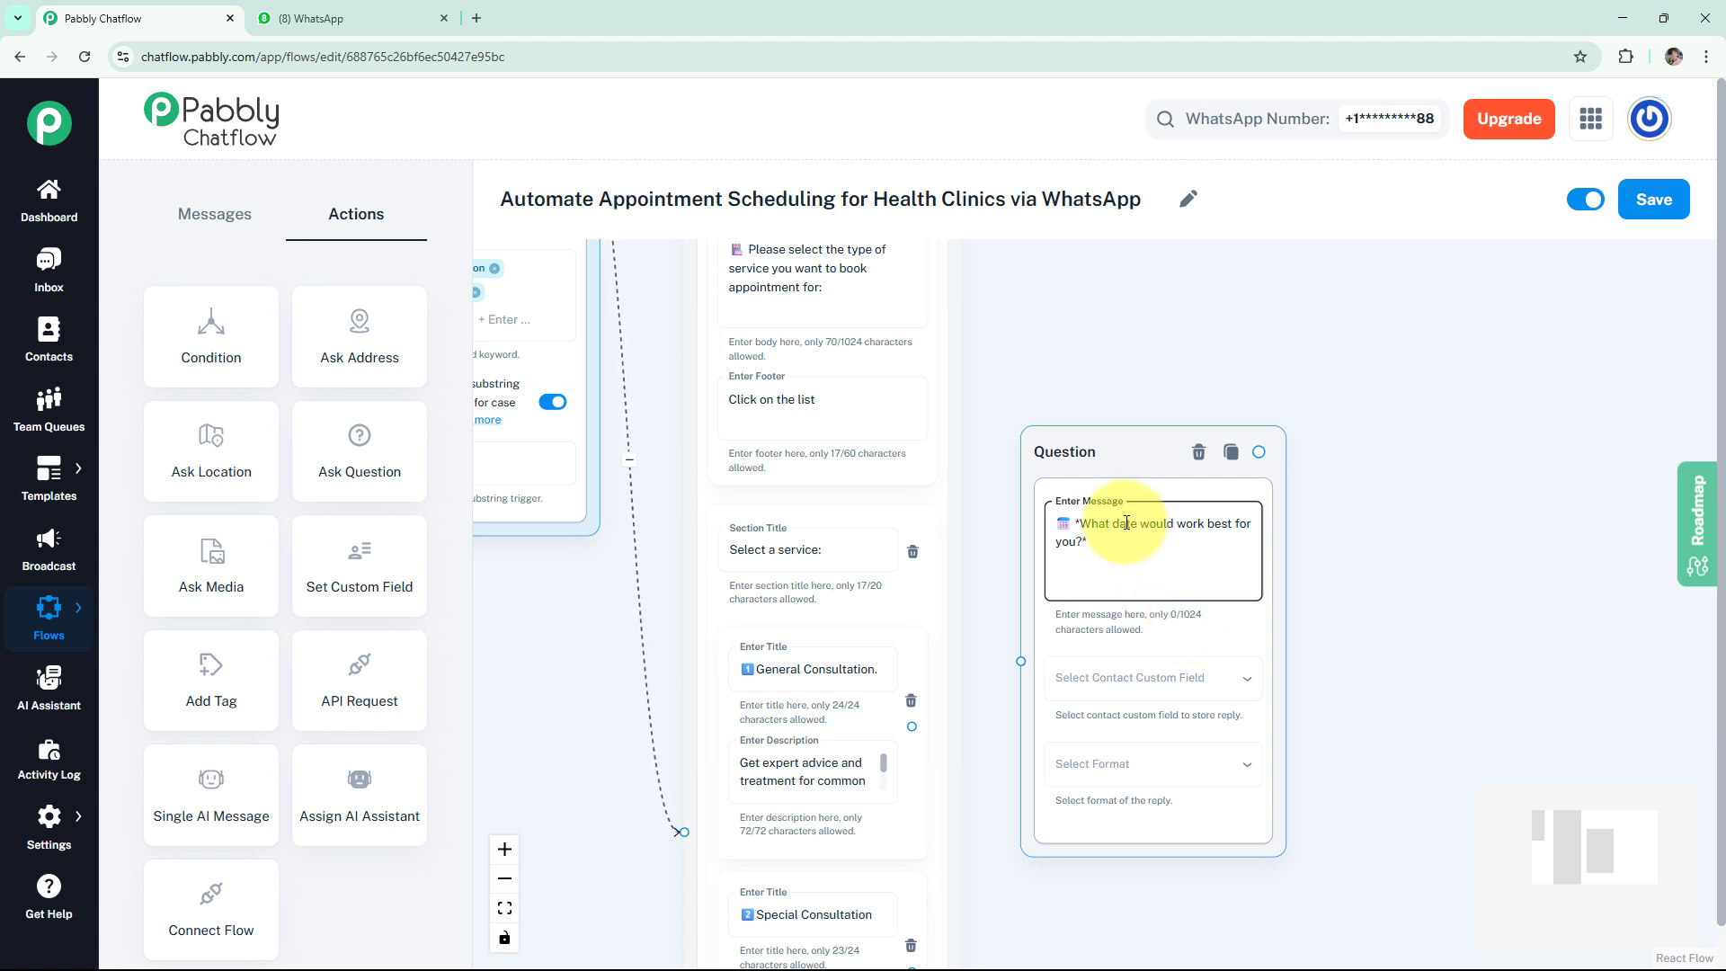
- Store the date question's reply in the Date custom field, with Date format and 3 attempts
left_click(1123, 686)
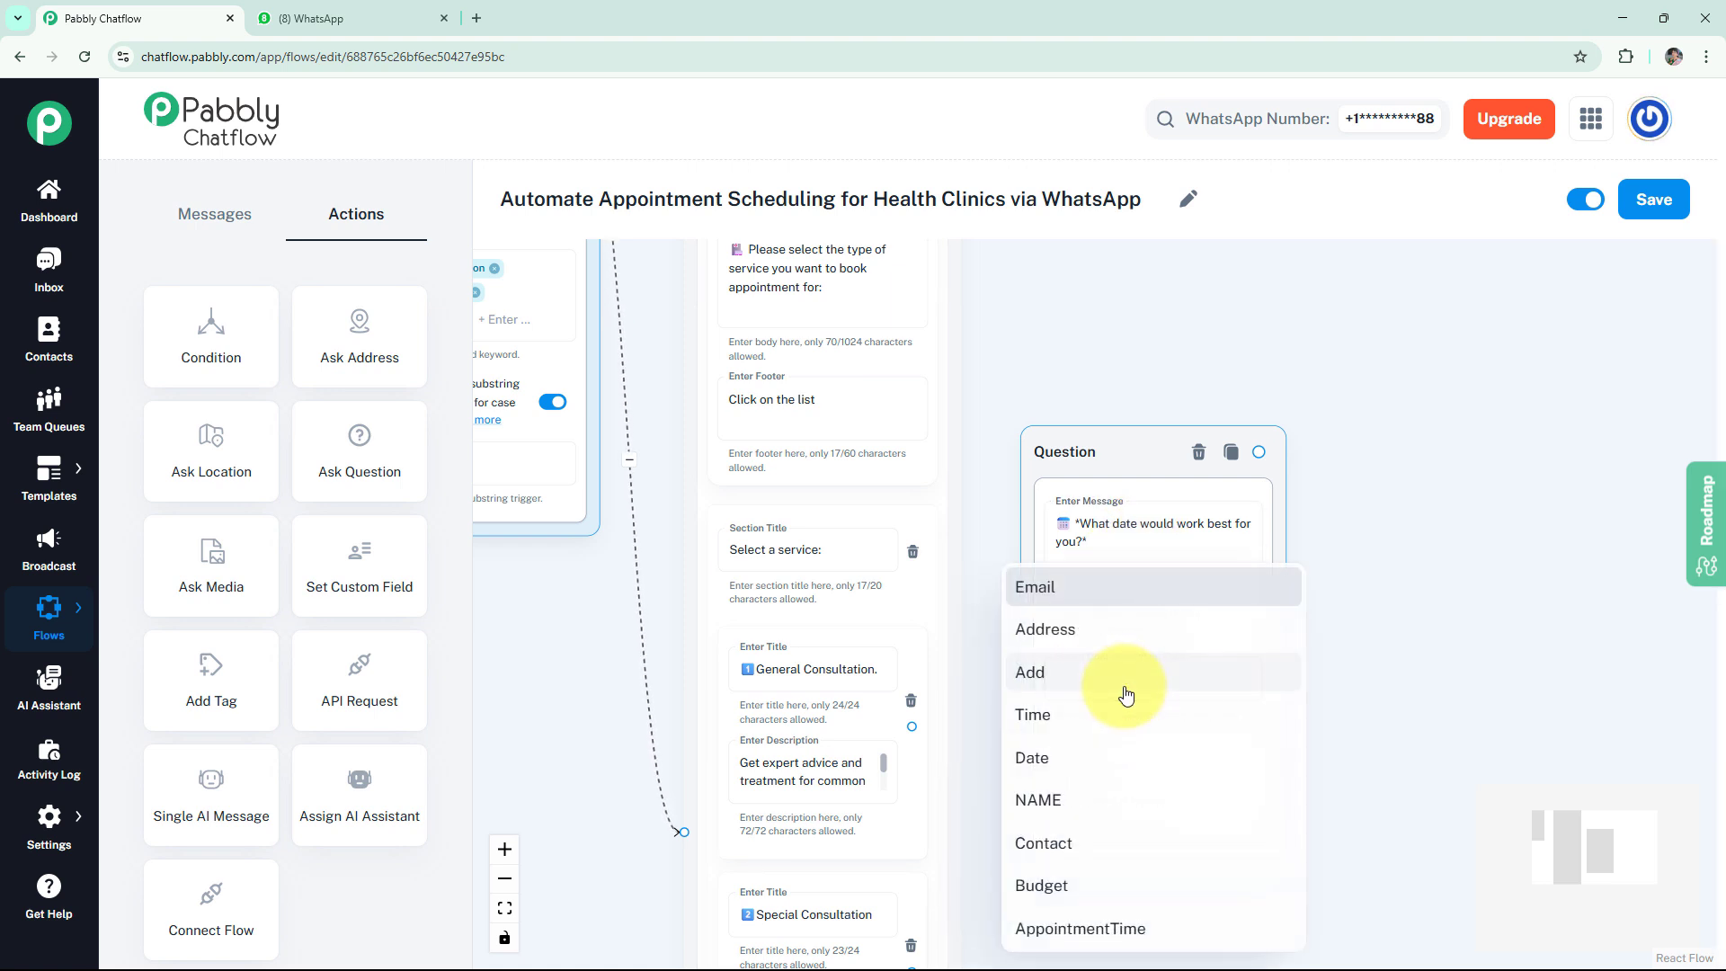
left_click(1059, 757)
left_click(1068, 772)
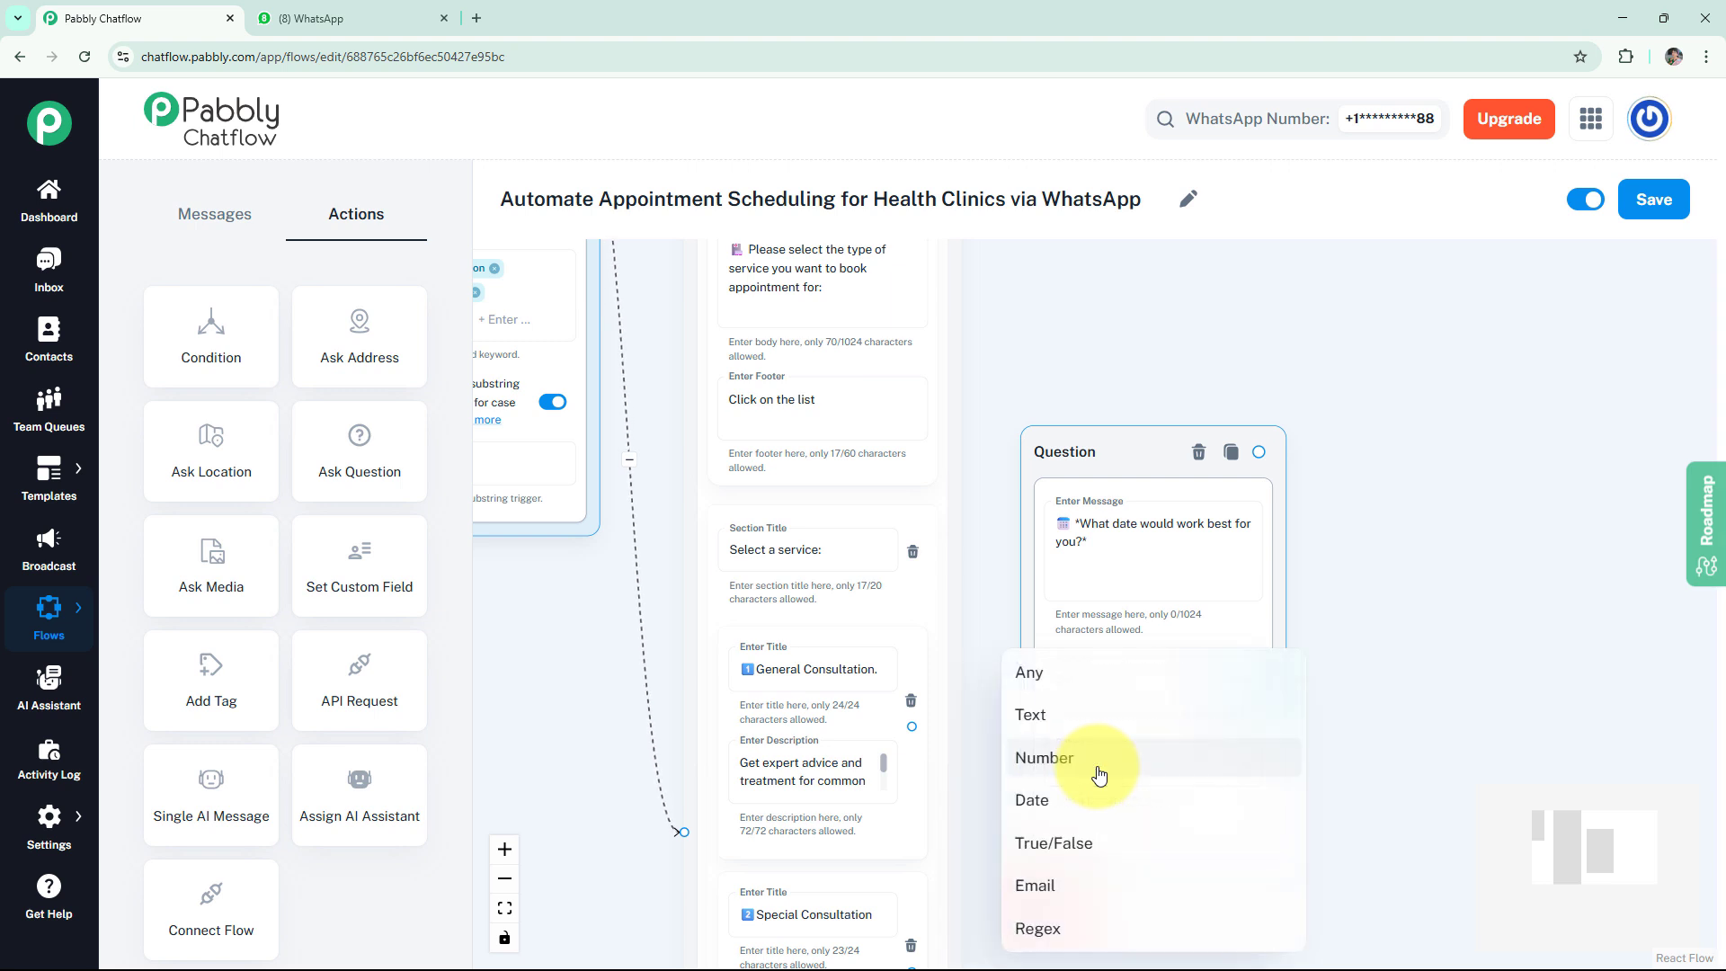
left_click(1070, 811)
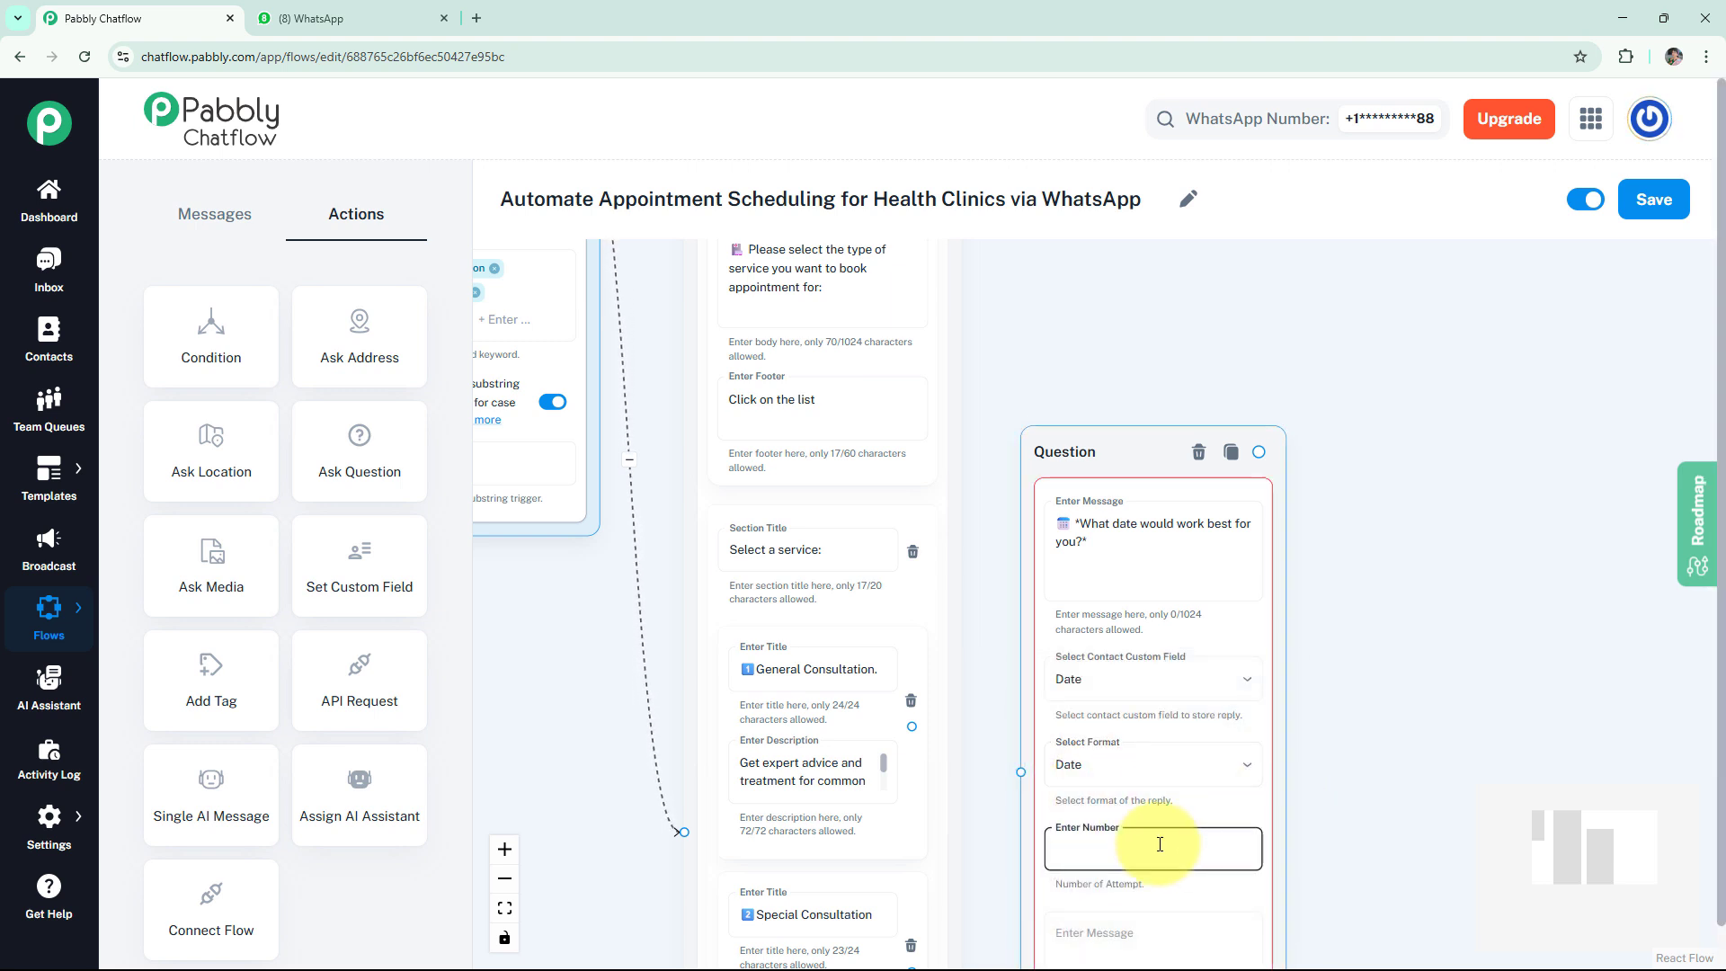
type("3")
key("Tab")
left_click(1300, 830)
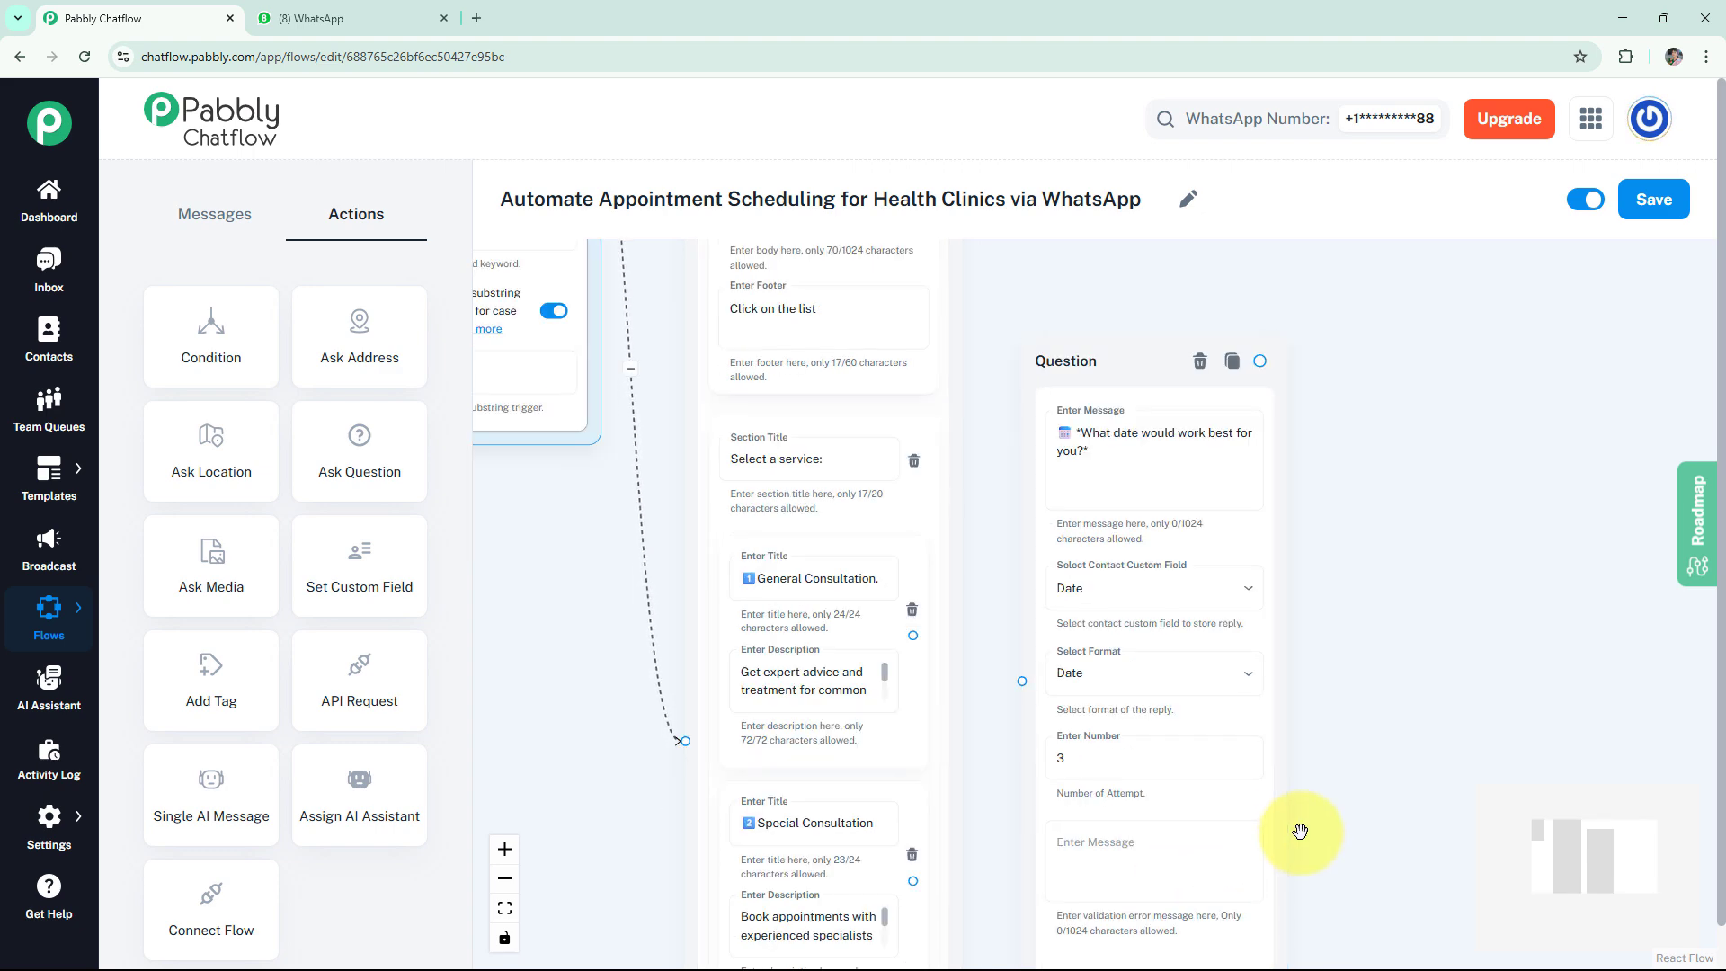
scroll(1301, 830, "down", 3)
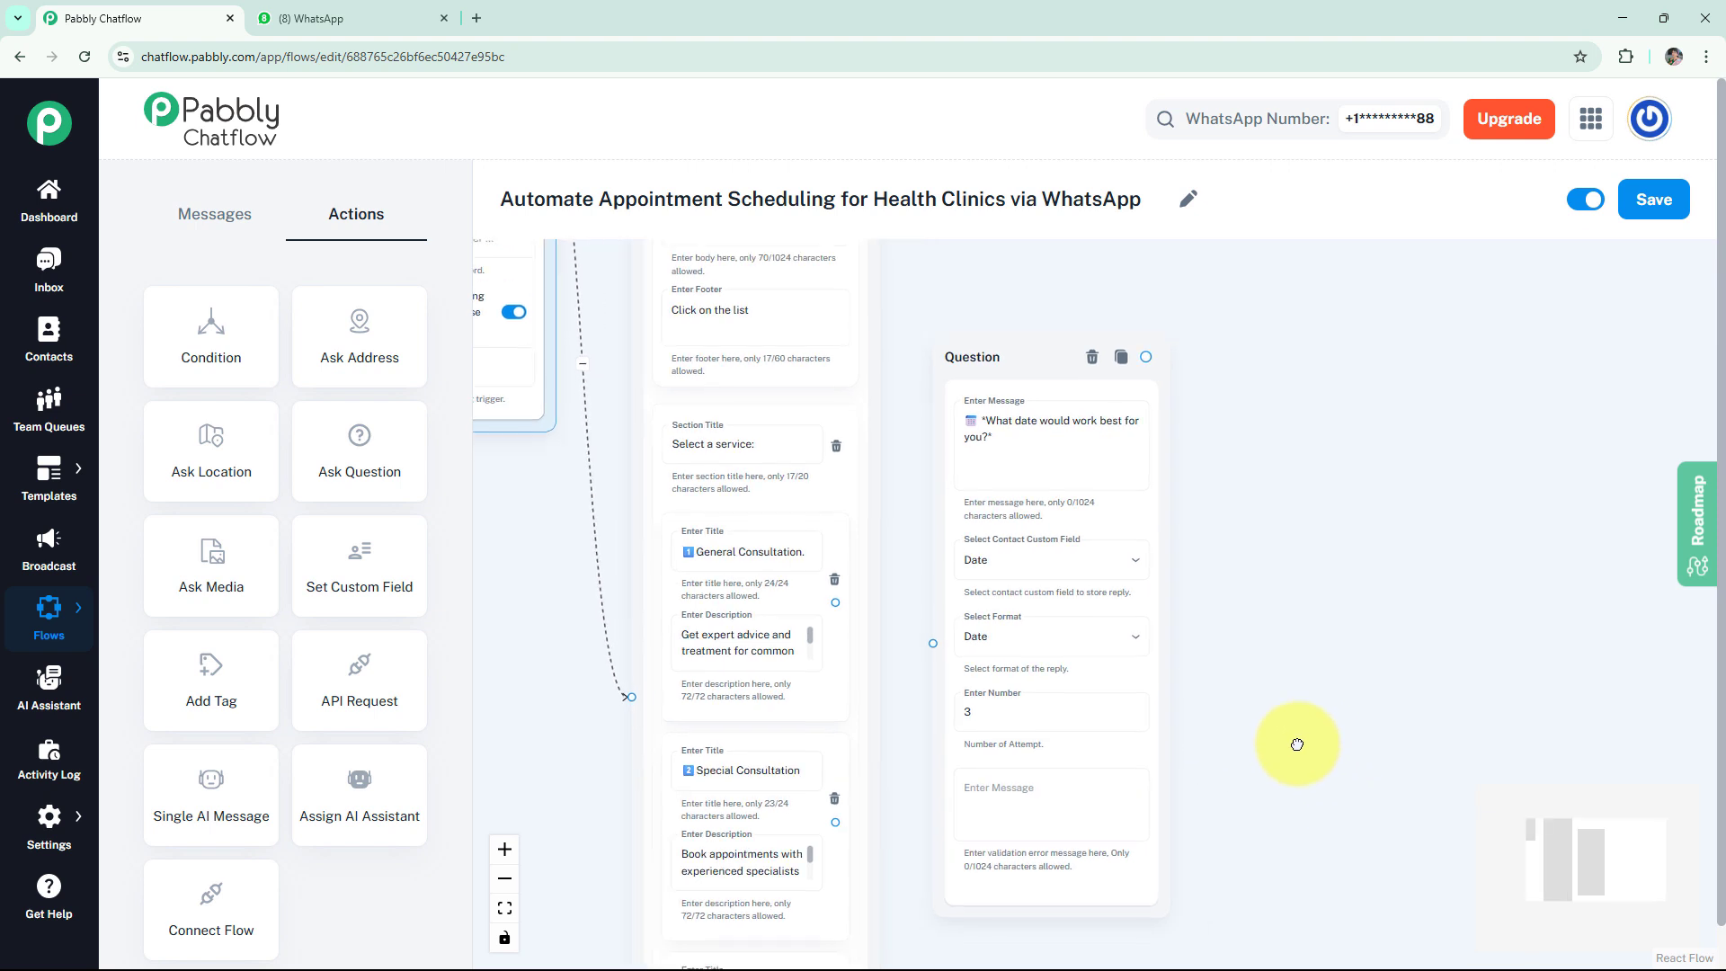
left_click(1133, 669)
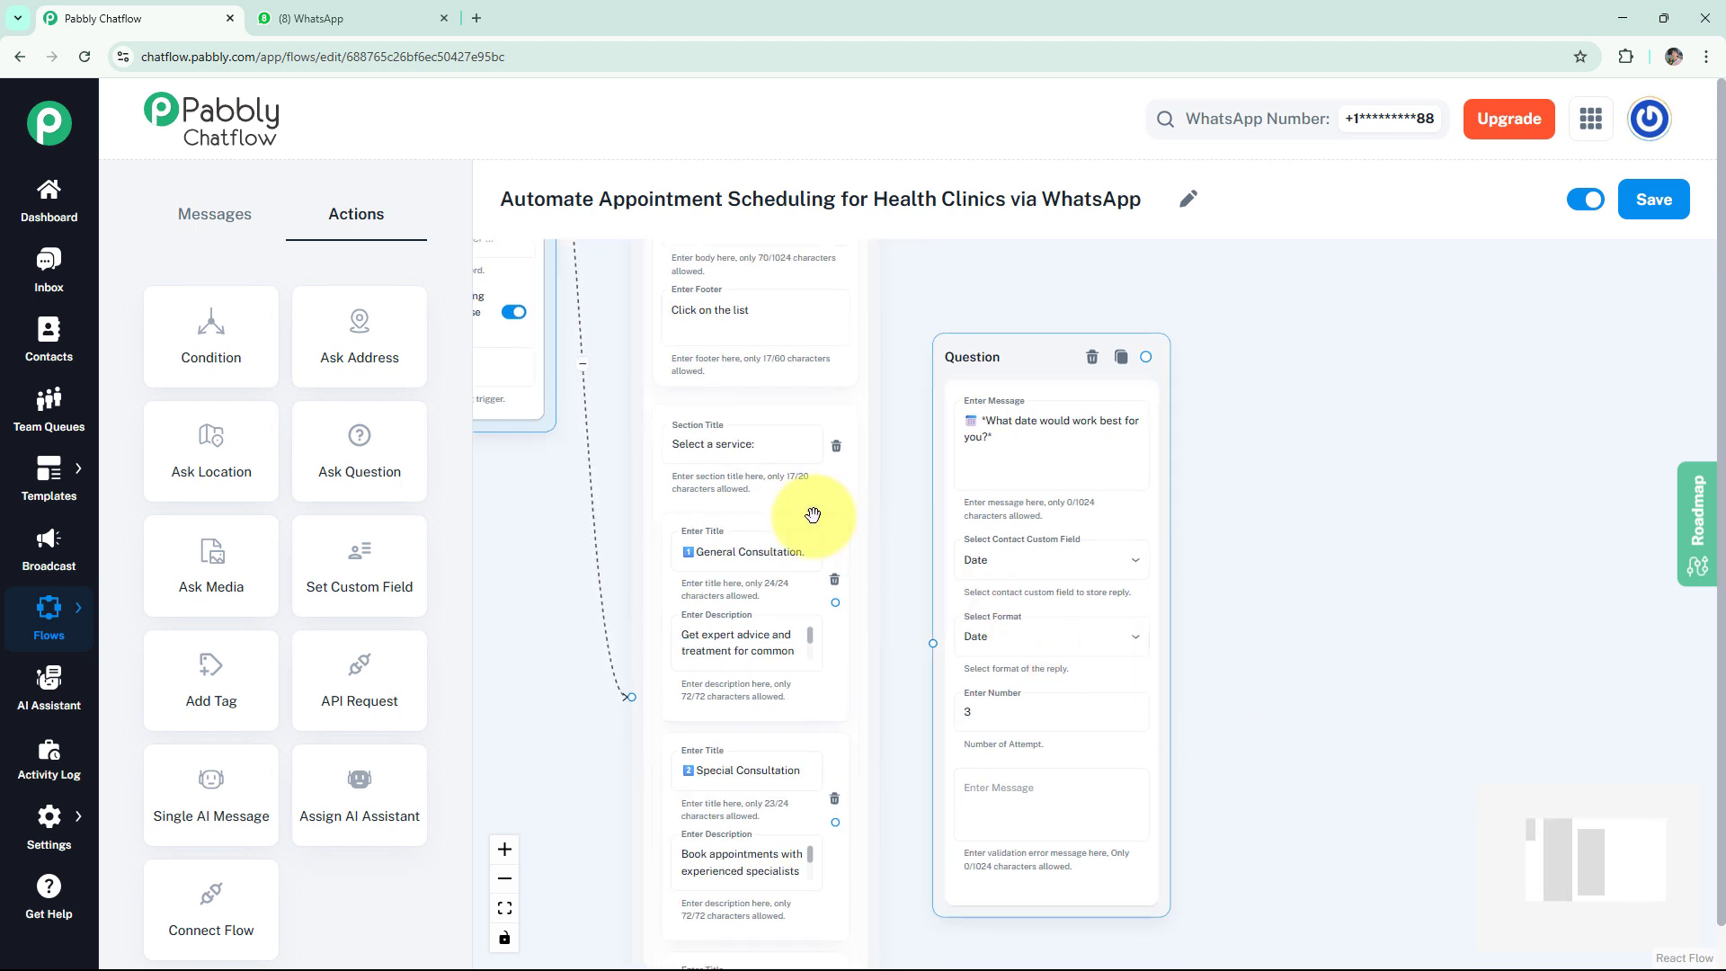
- Add a second Question node asking "What time would work best for you?", storing the reply in the Time field with format Any
left_click_drag(423, 462, 1261, 361)
left_click(1298, 422)
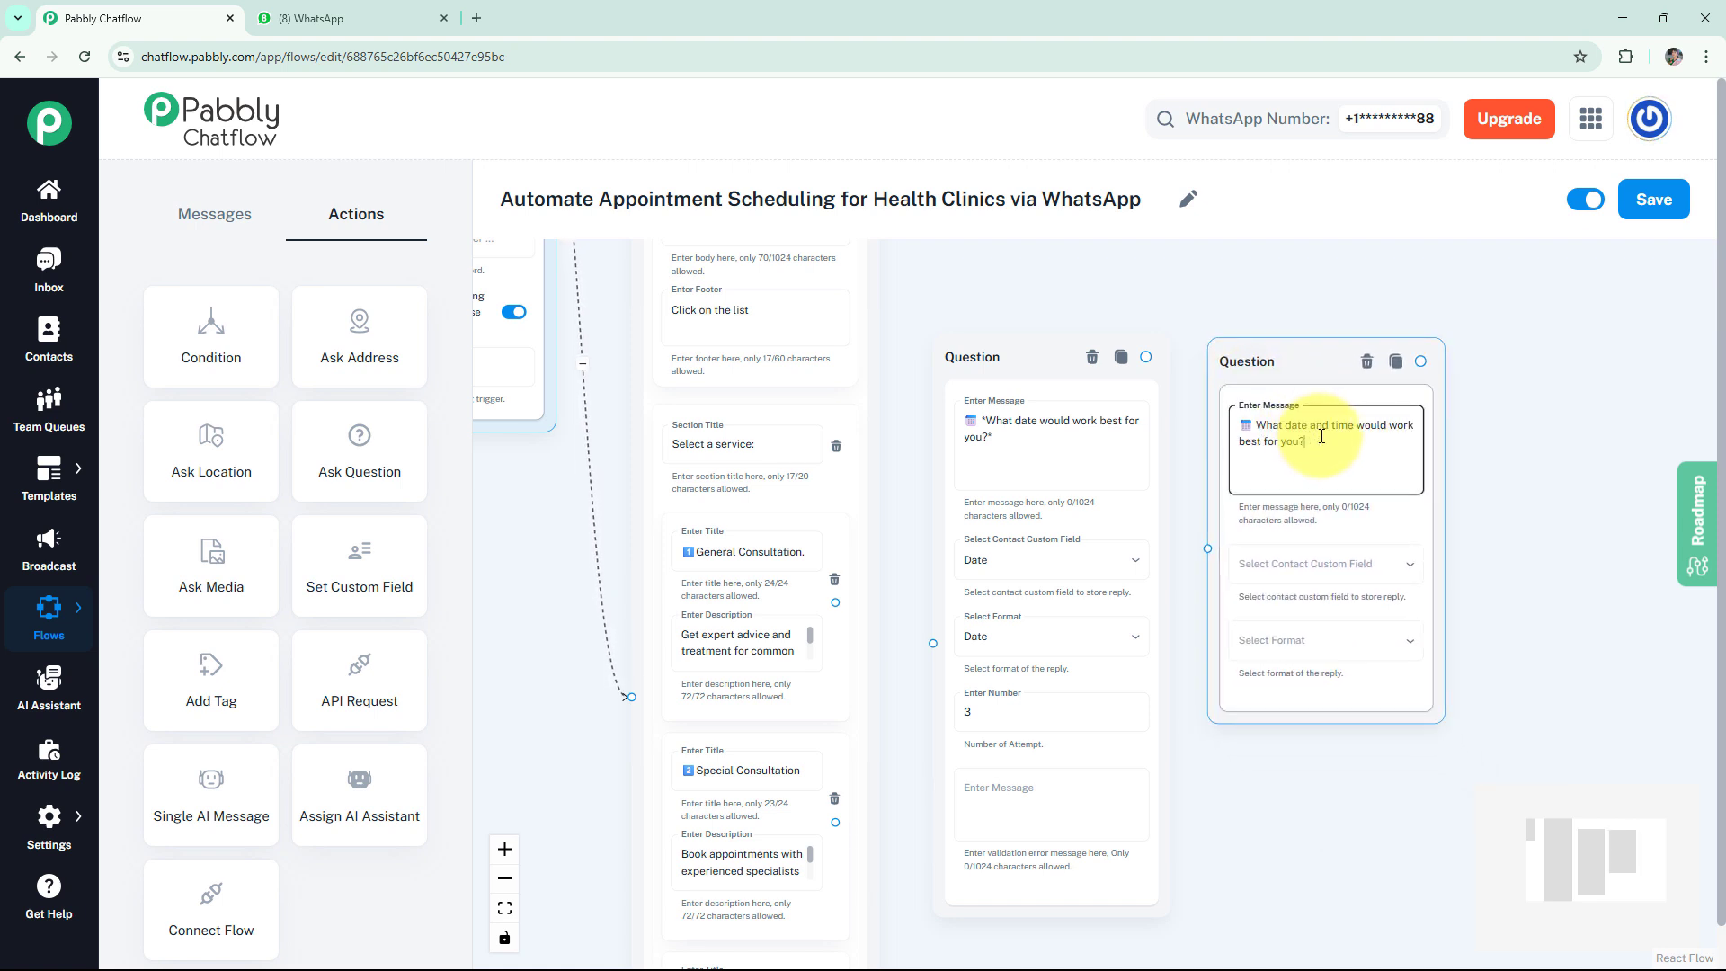
left_click(1297, 552)
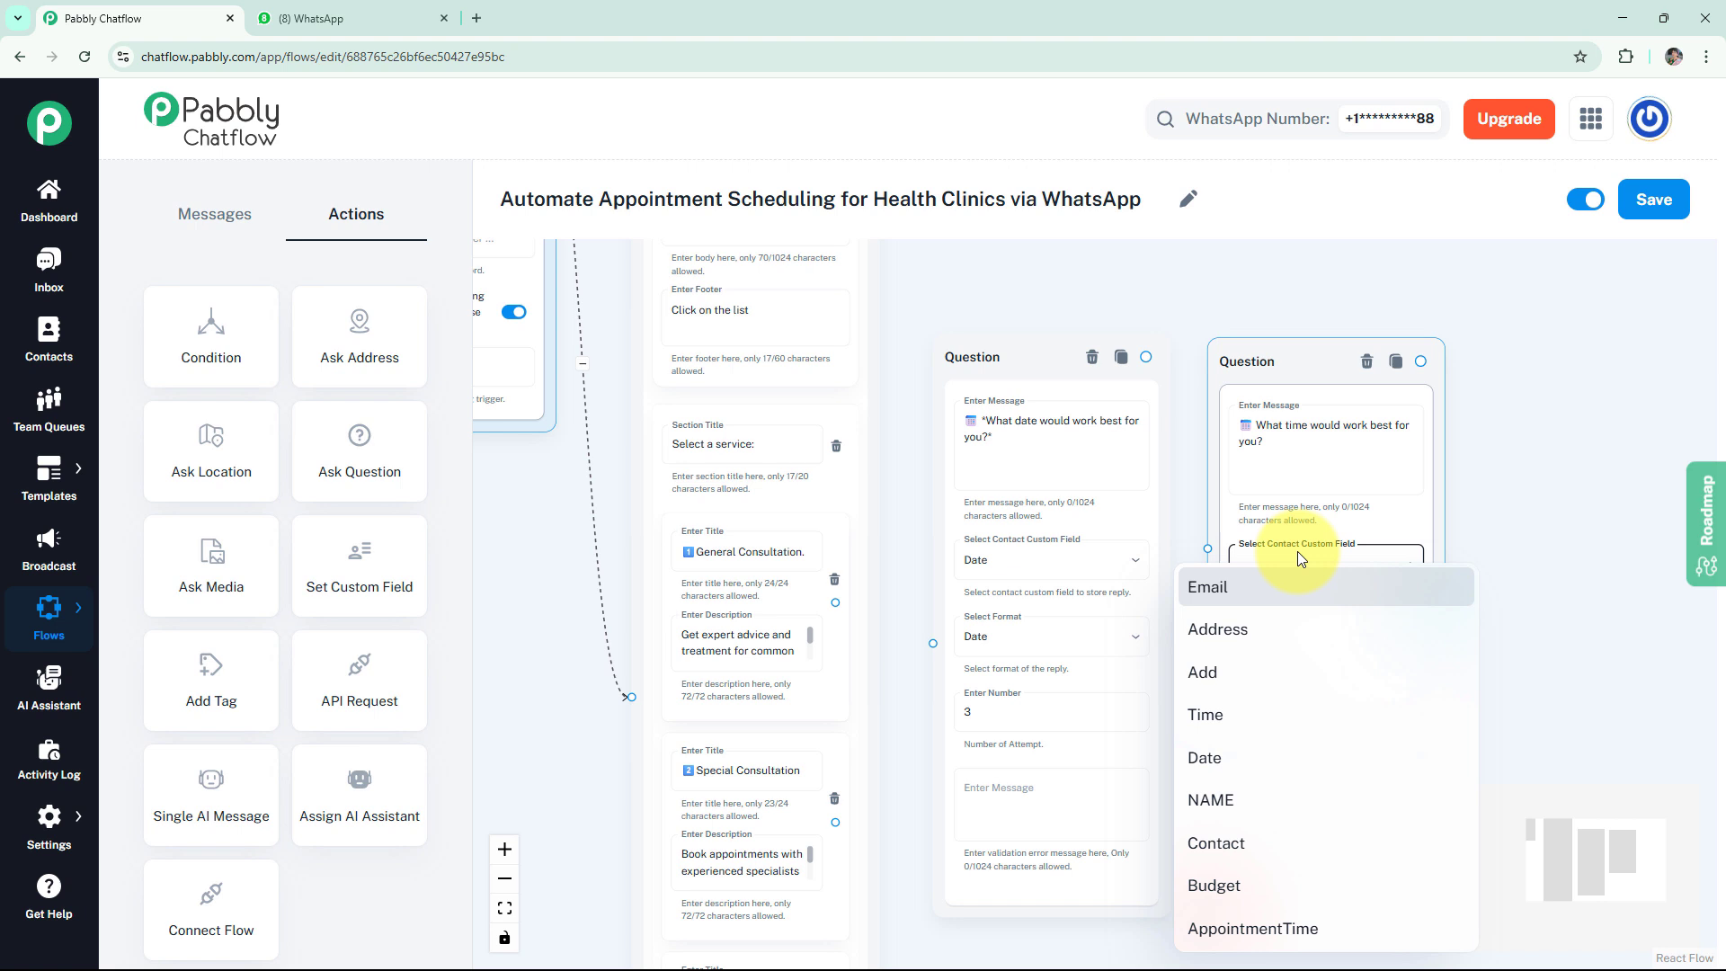
left_click(1252, 713)
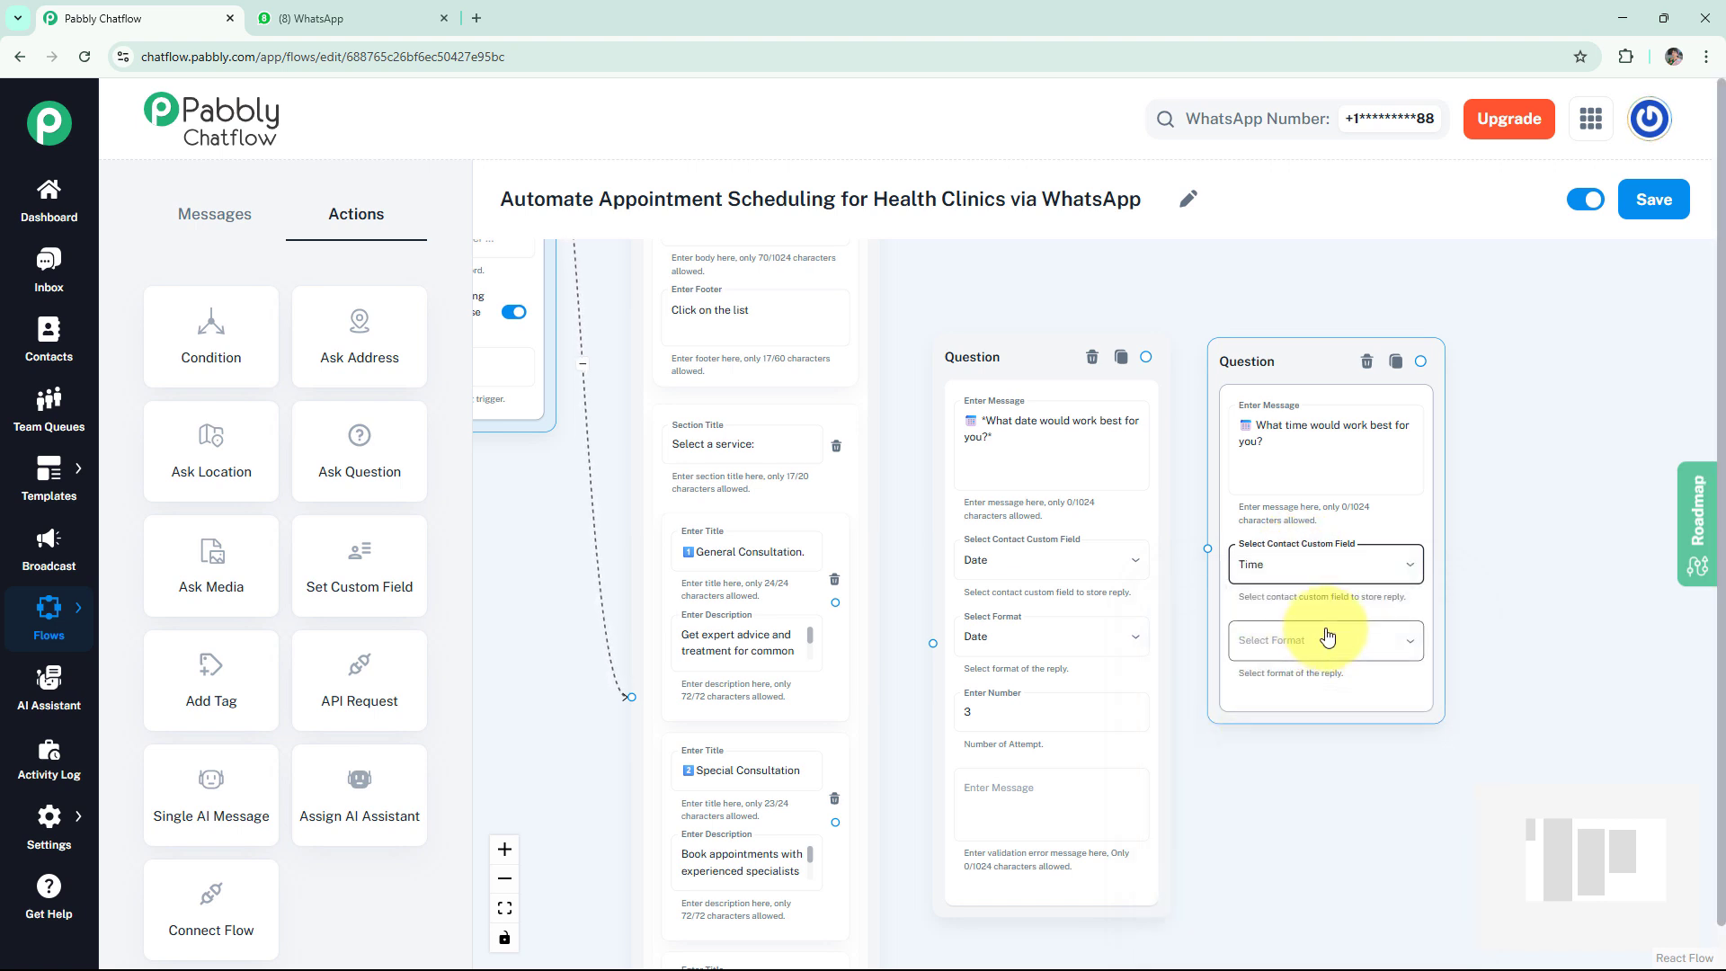
left_click(1300, 640)
left_click(1258, 681)
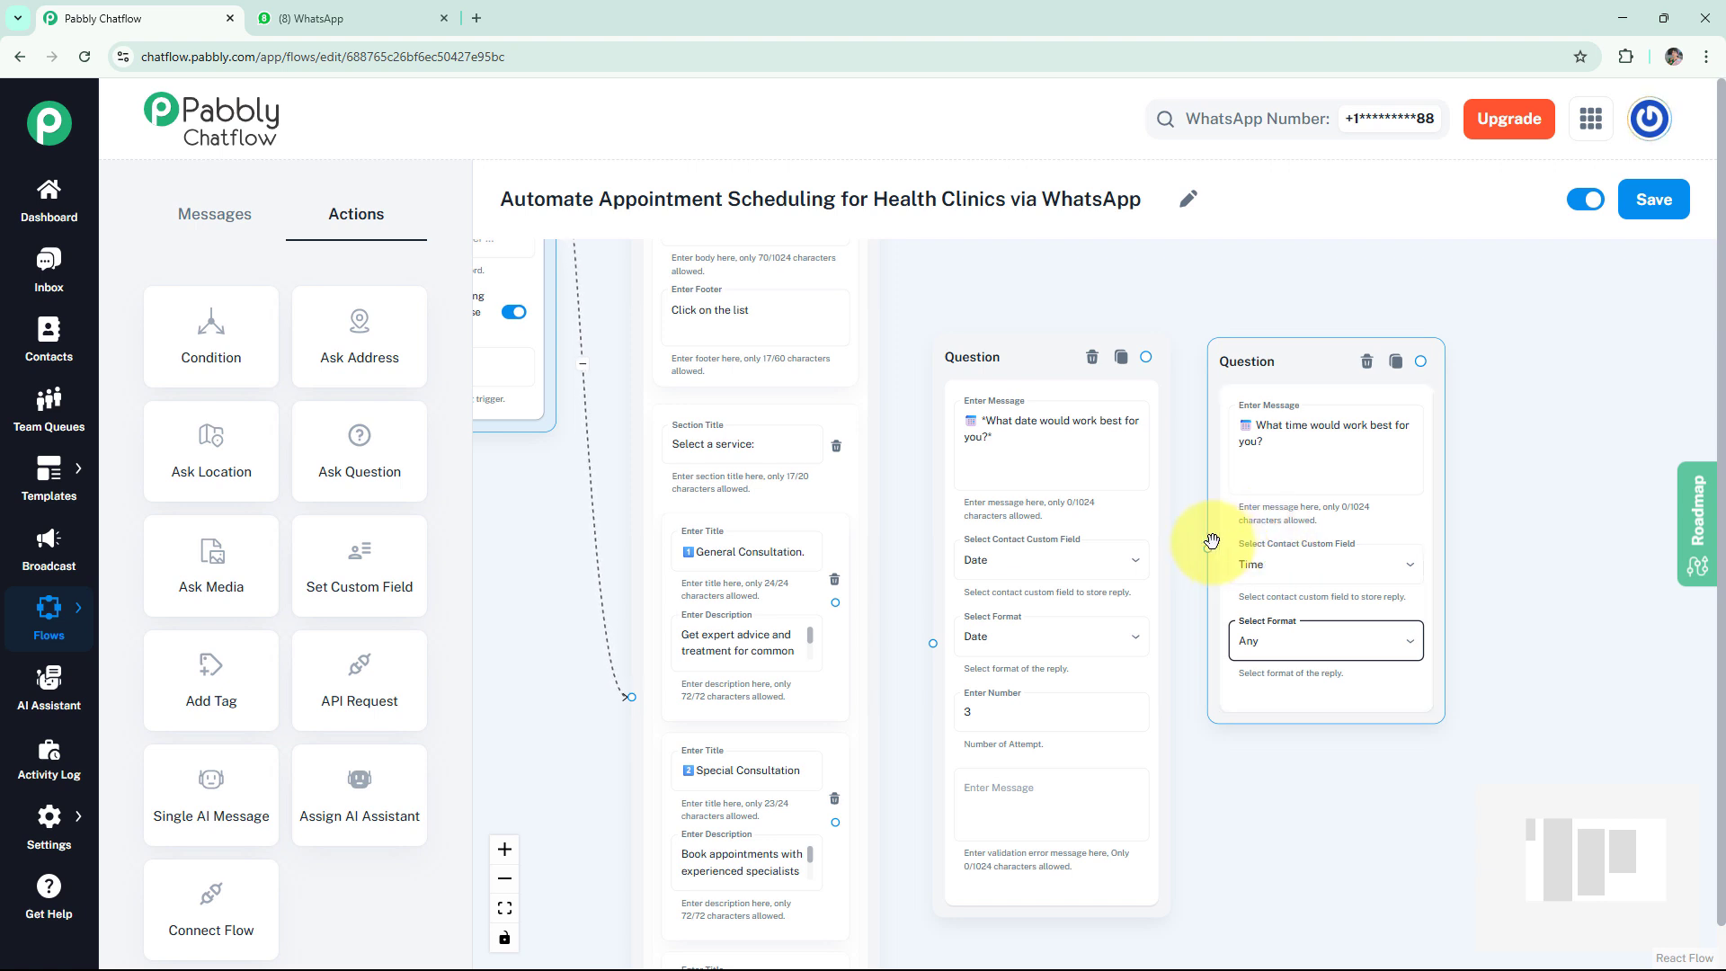
- Connect the date question to the time question, and link all three List items to the date question
left_click_drag(1208, 548, 1147, 364)
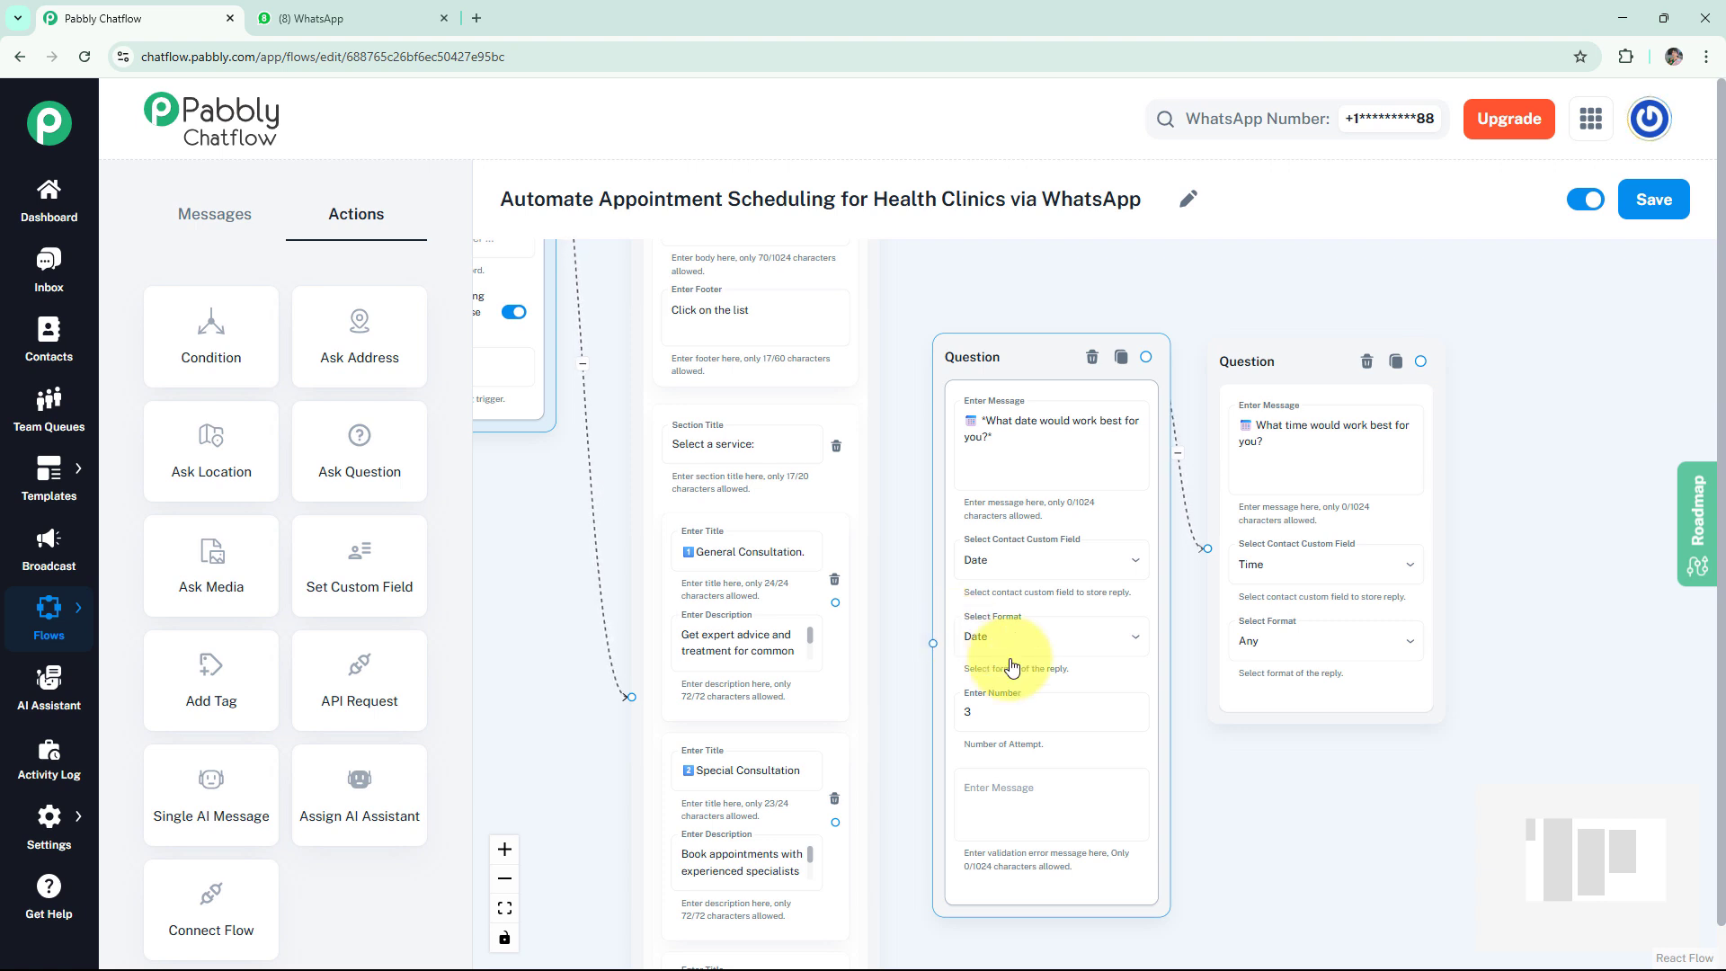
left_click(1226, 732)
scroll(1235, 740, "down", 1)
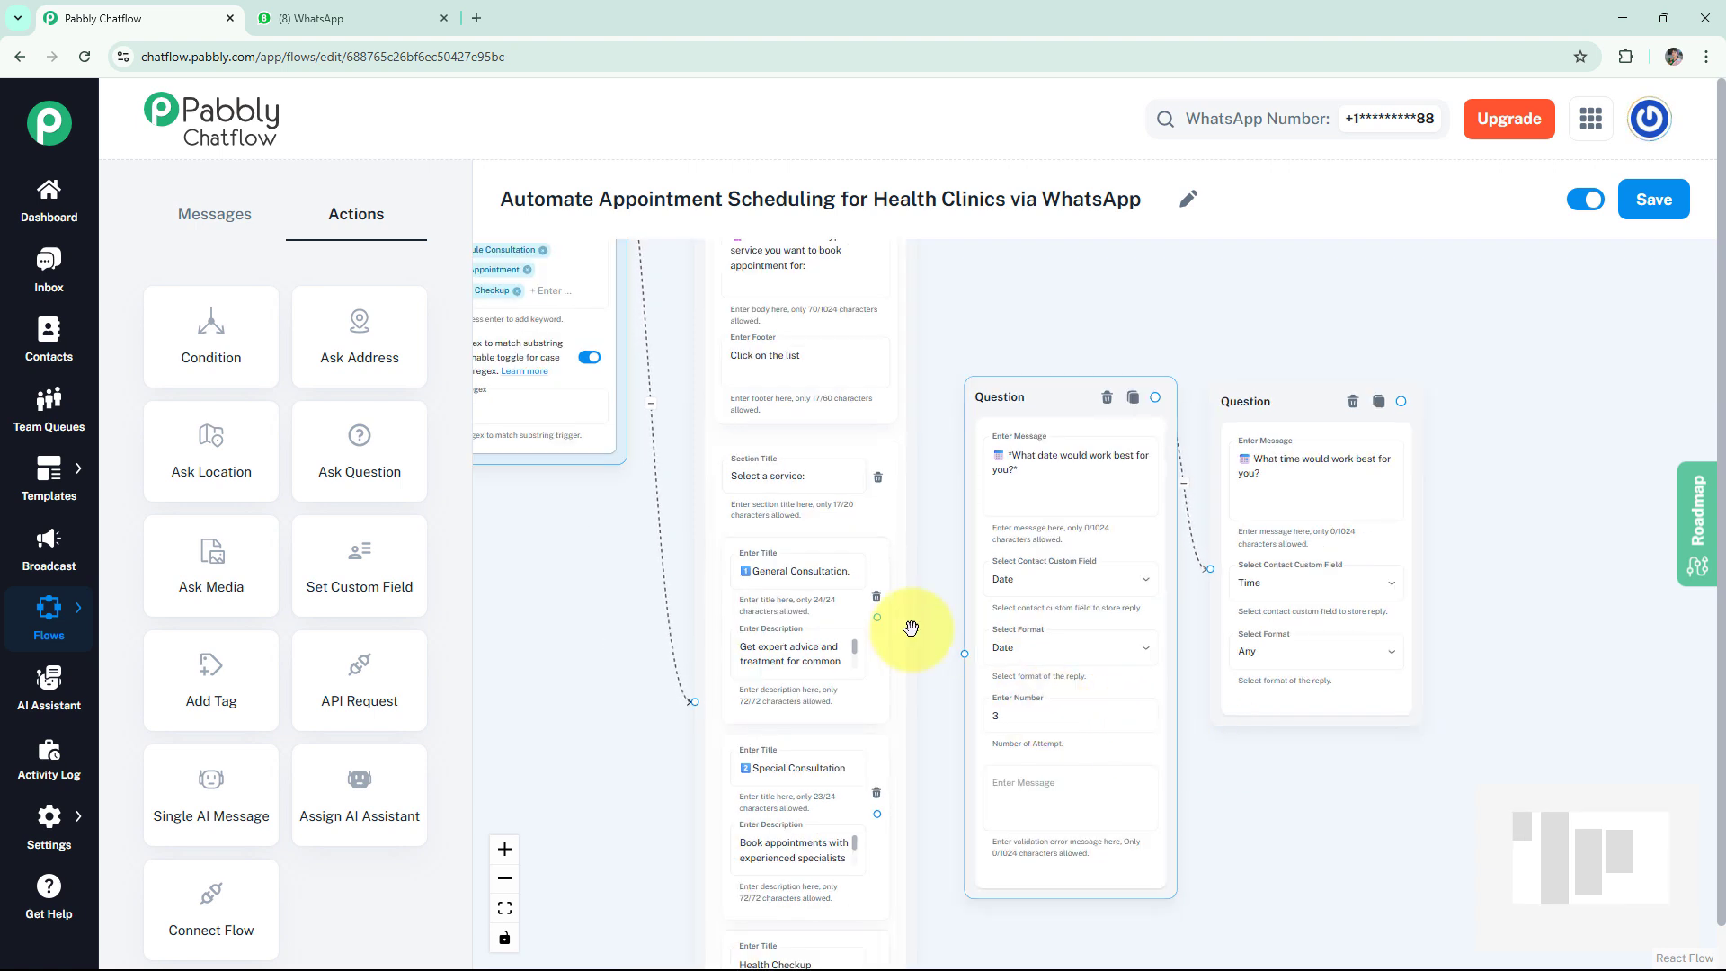
left_click(876, 619)
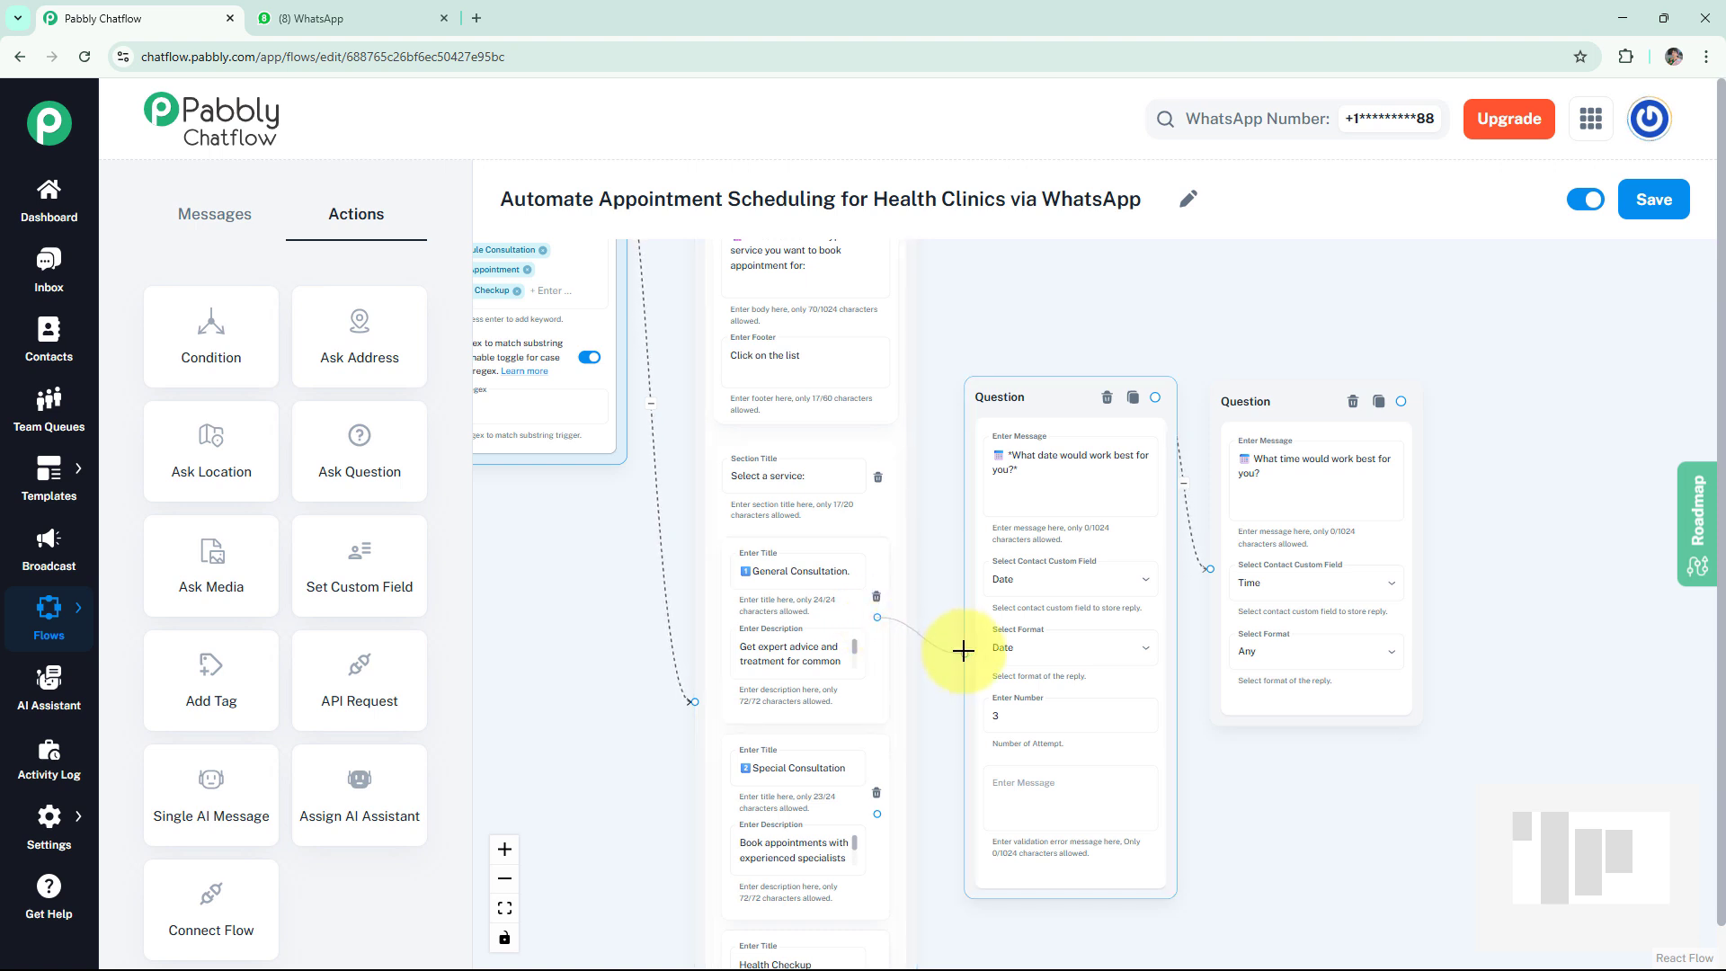
left_click_drag(1312, 742, 1422, 552)
left_click(989, 620)
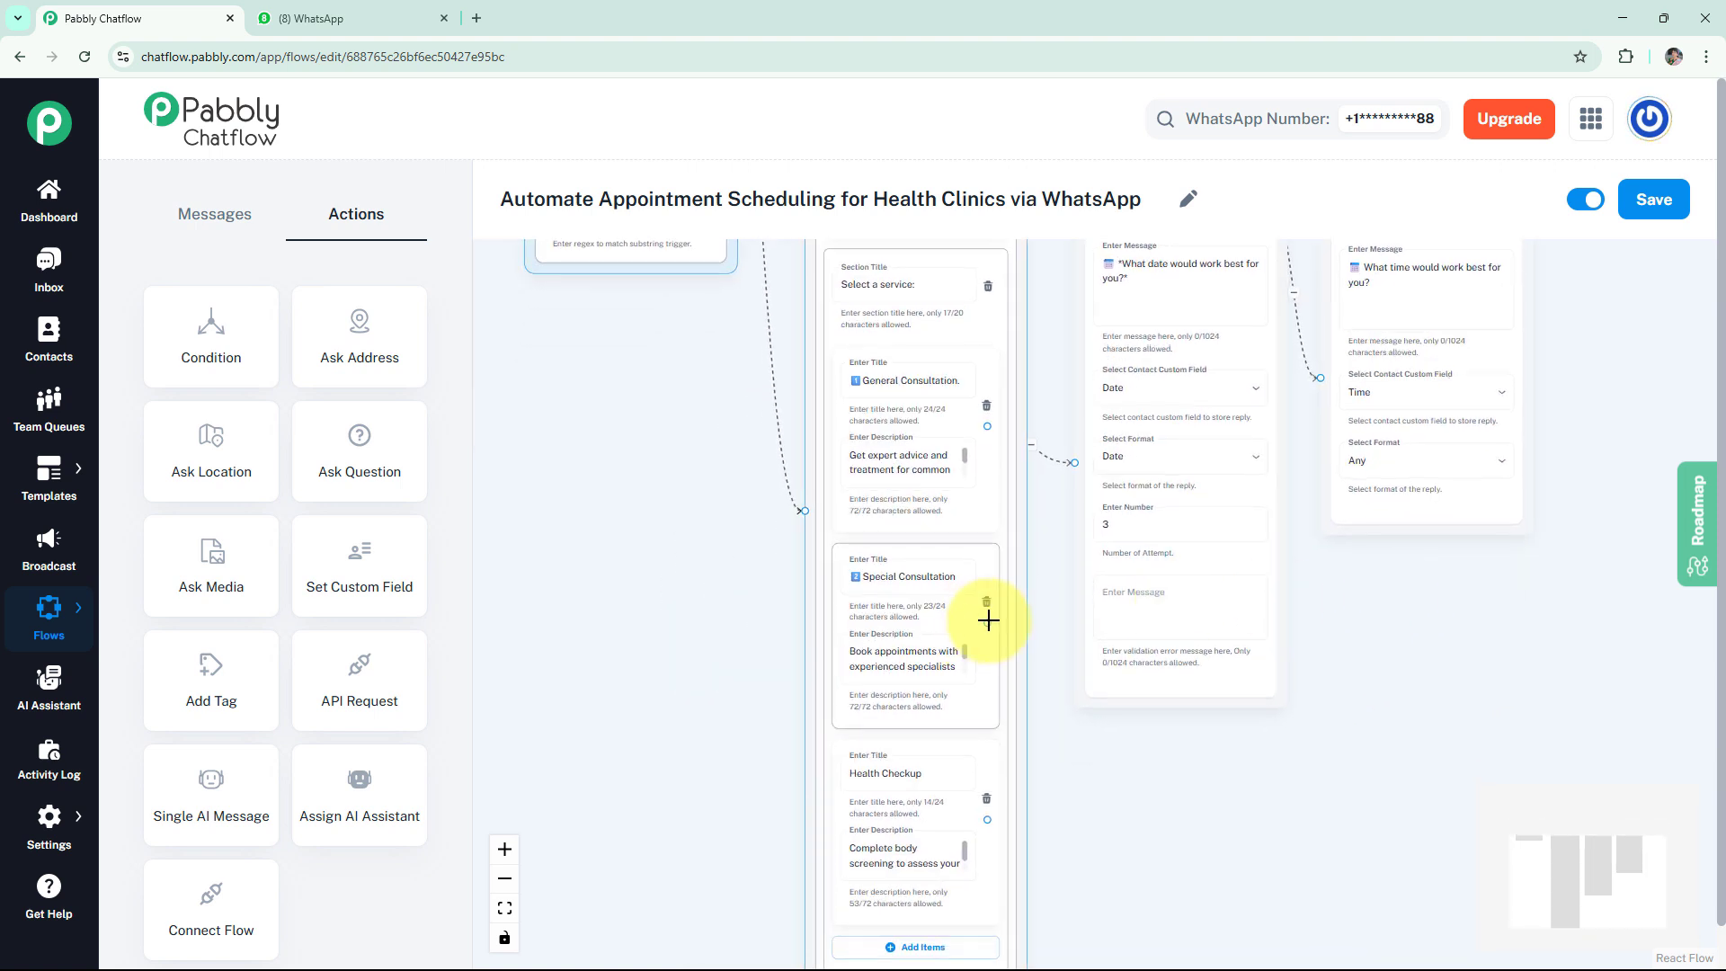
left_click_drag(988, 623, 1079, 465)
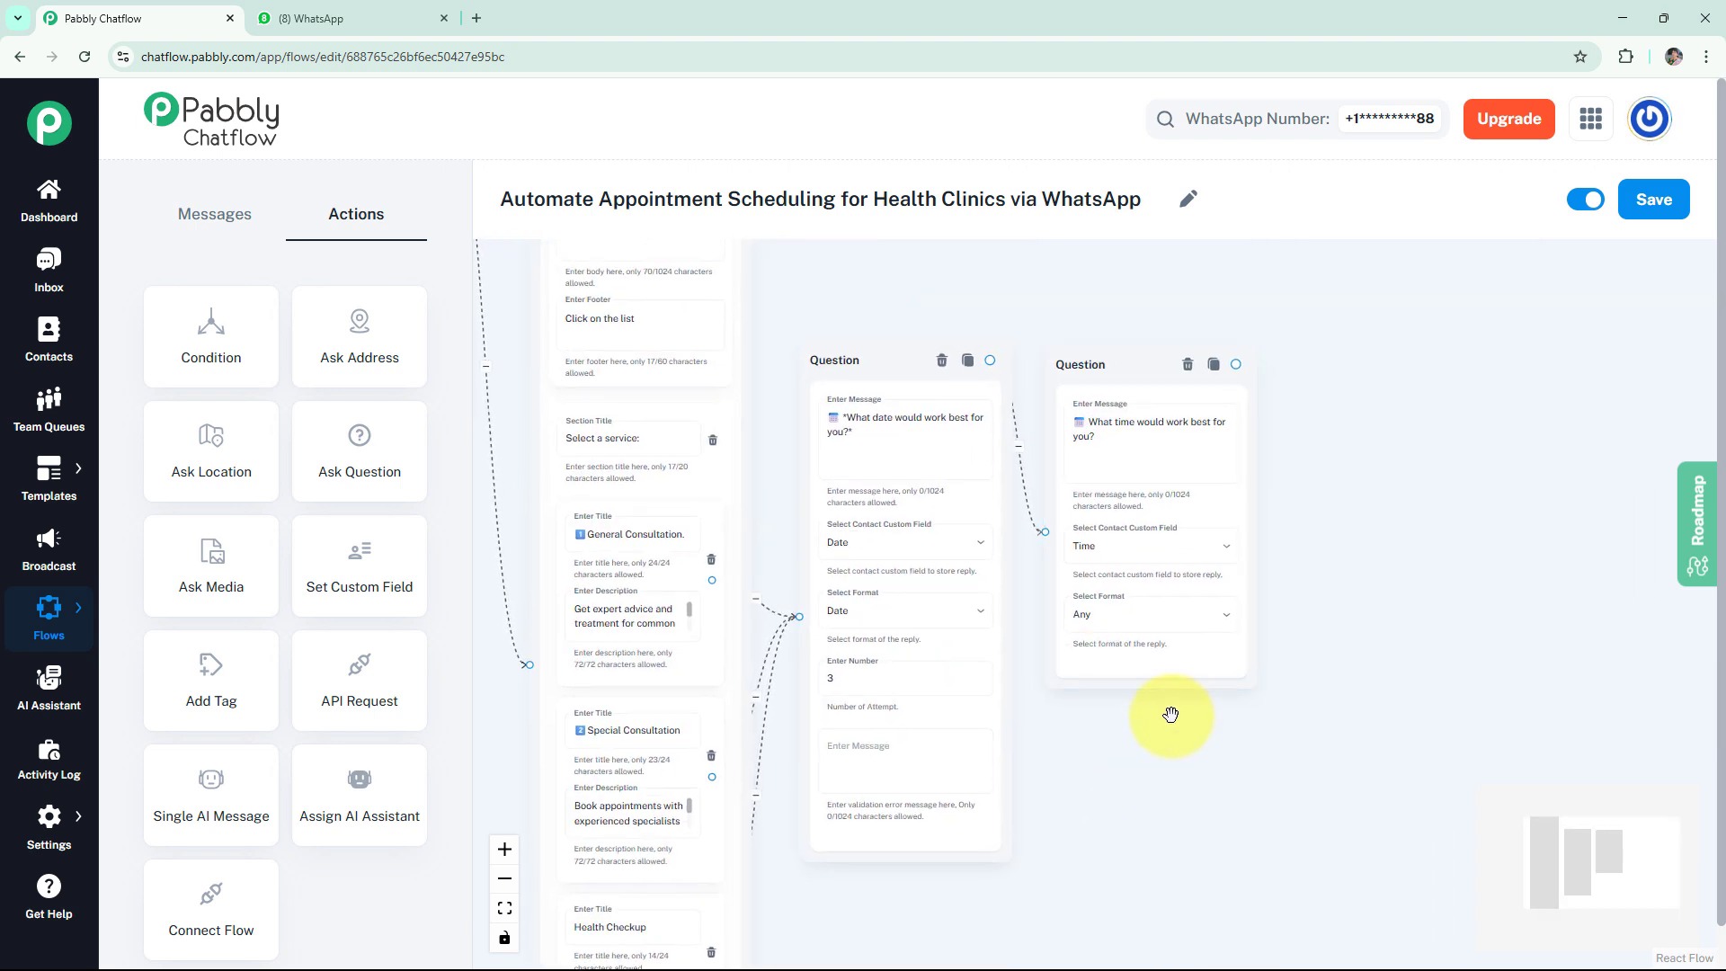
- Add a third Question node after the time question with the message "*What's your full name for the appointment?*"
left_click_drag(378, 458, 1331, 362)
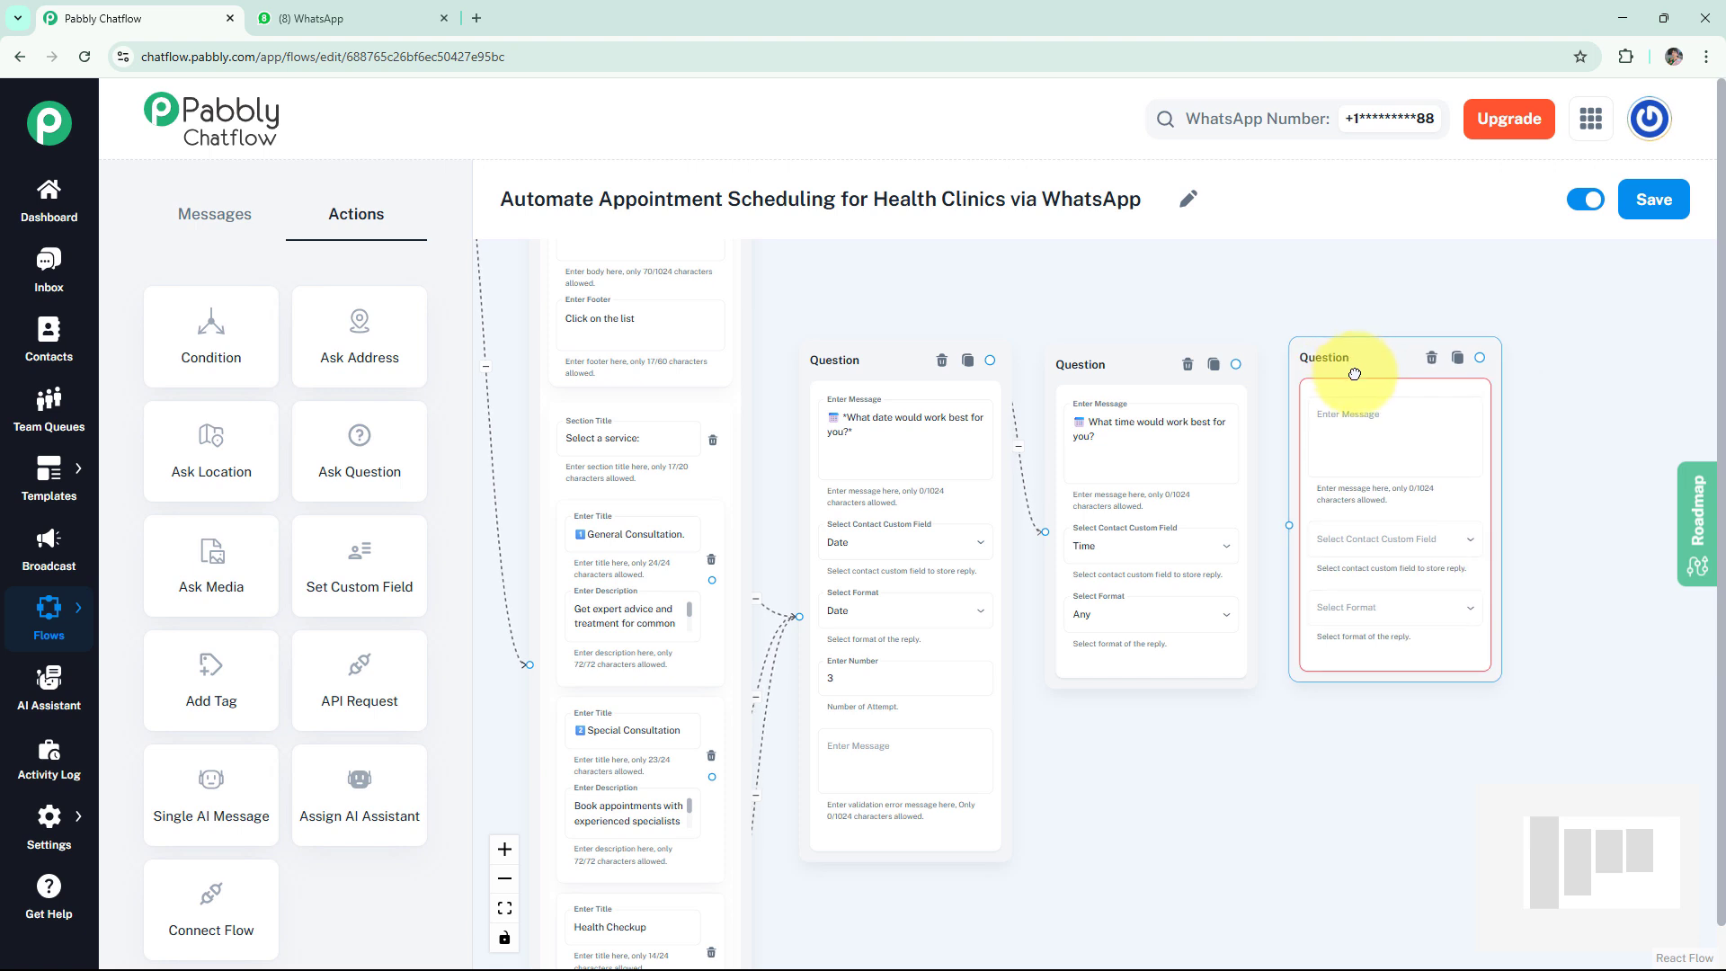
left_click(1340, 423)
type("👤 What's your full name for the appointment?")
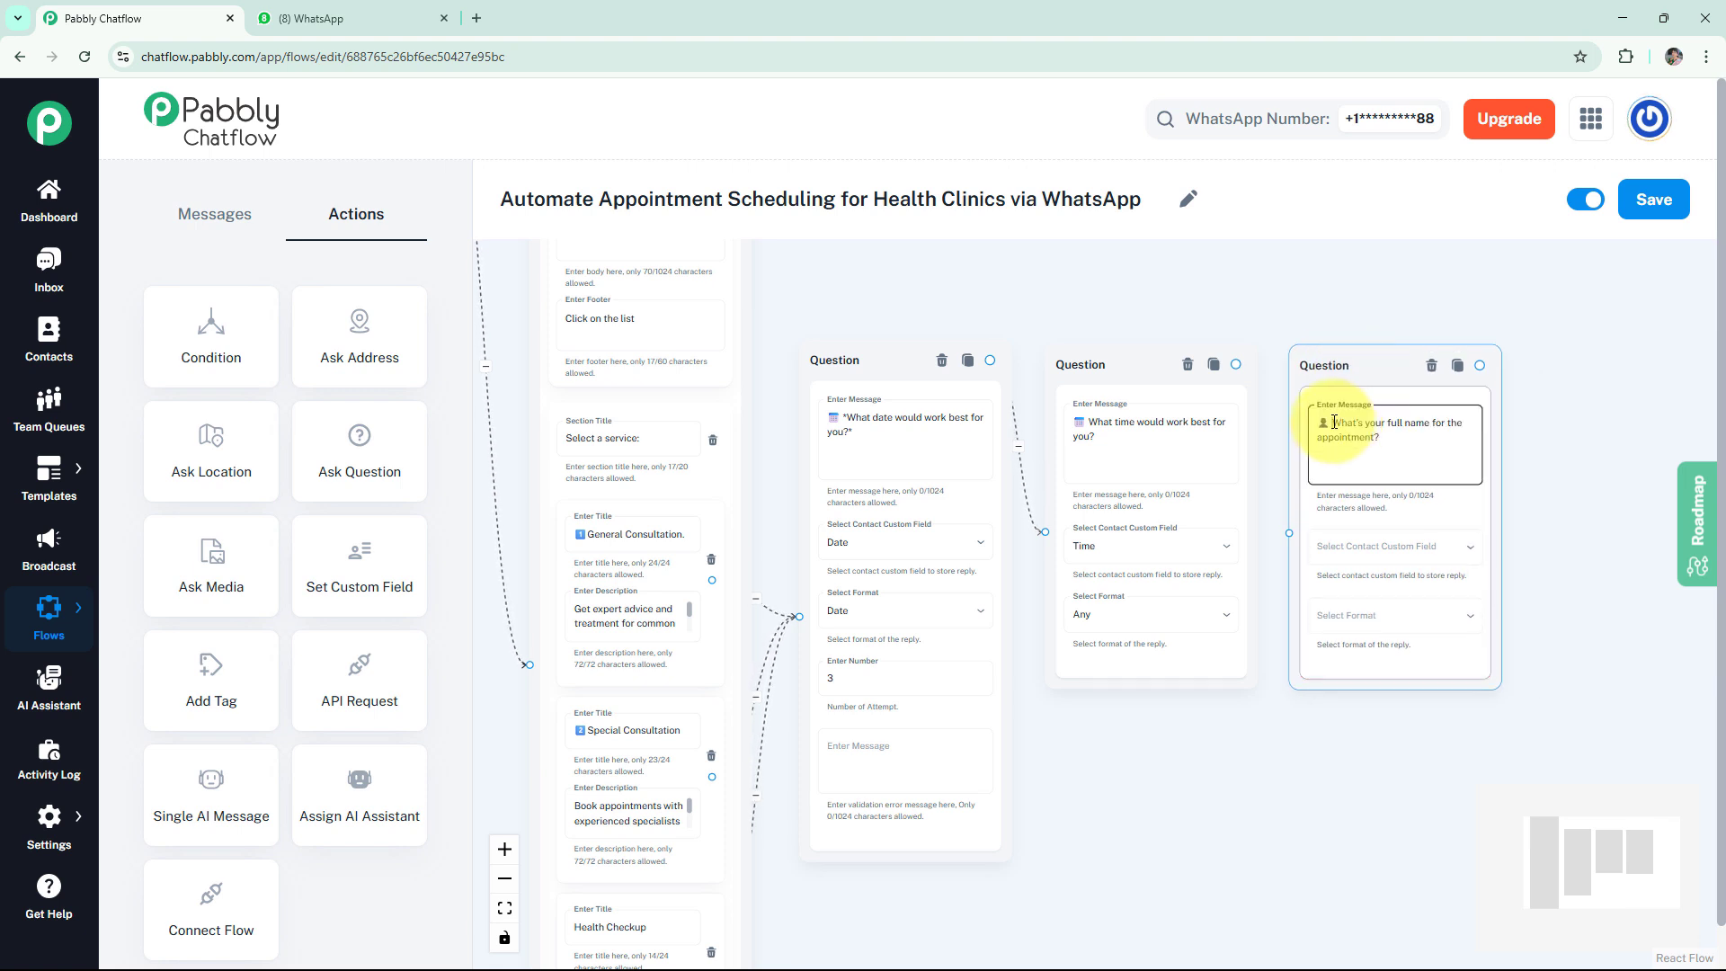
left_click(1334, 422)
type("*")
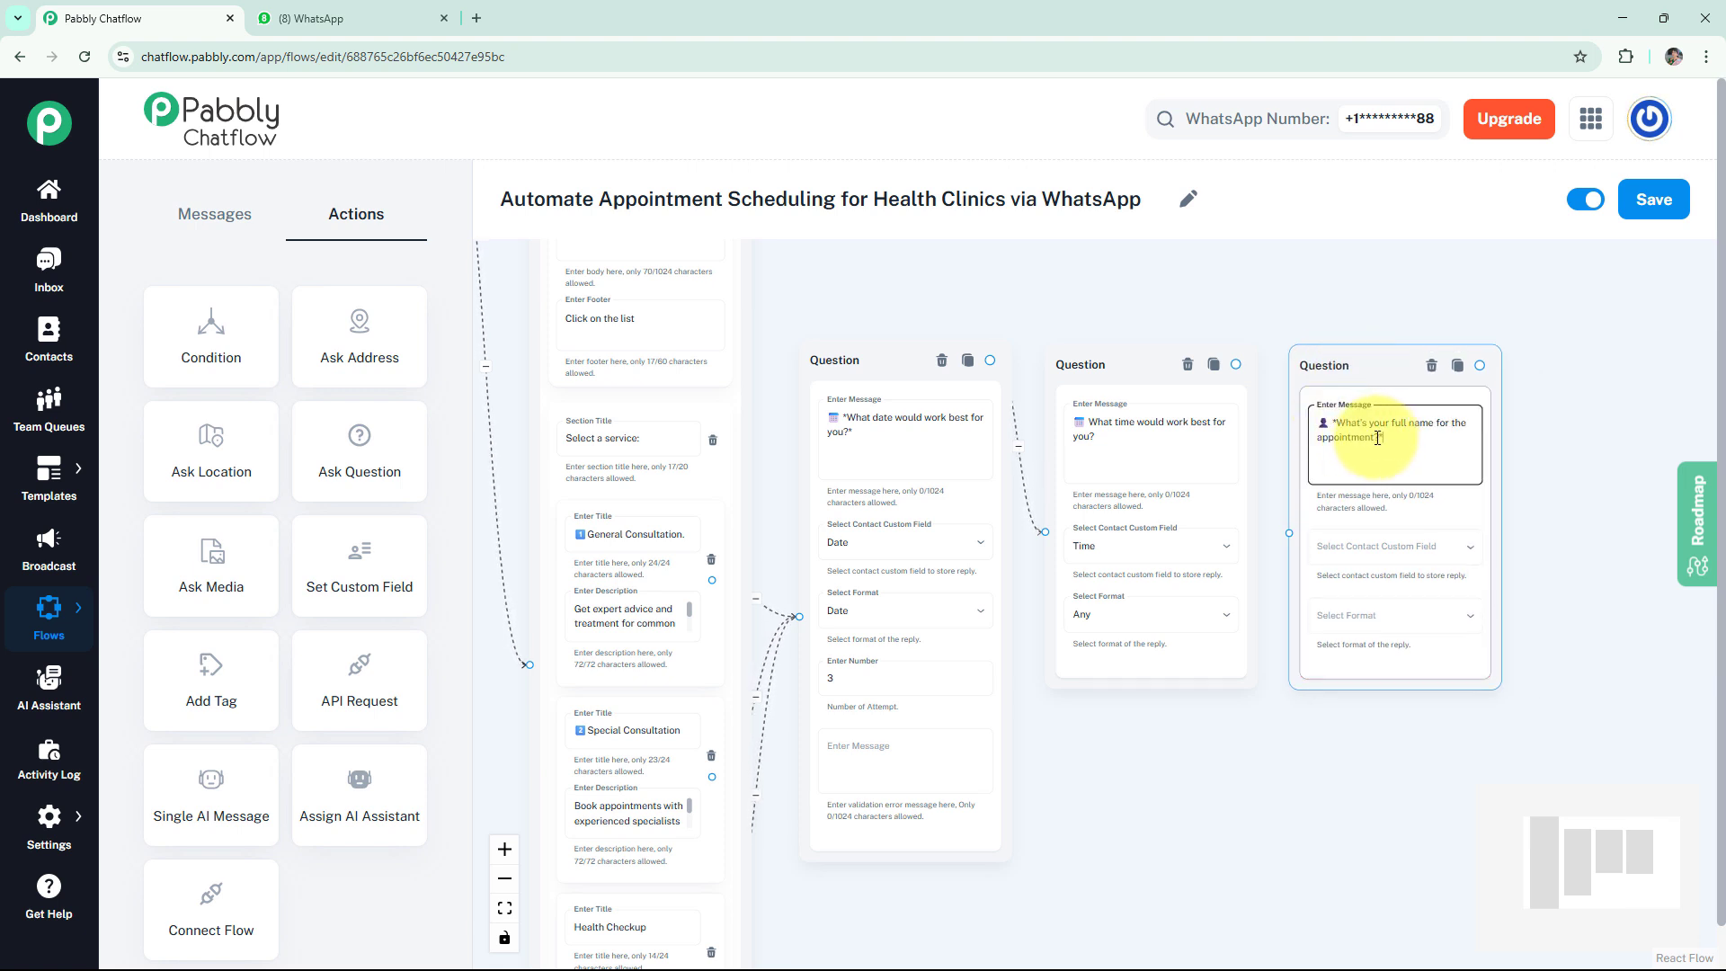
- Store the full-name reply in the NAME field with Text format and 3 attempts, and connect the time question to this node
left_click(1393, 547)
left_click(1306, 798)
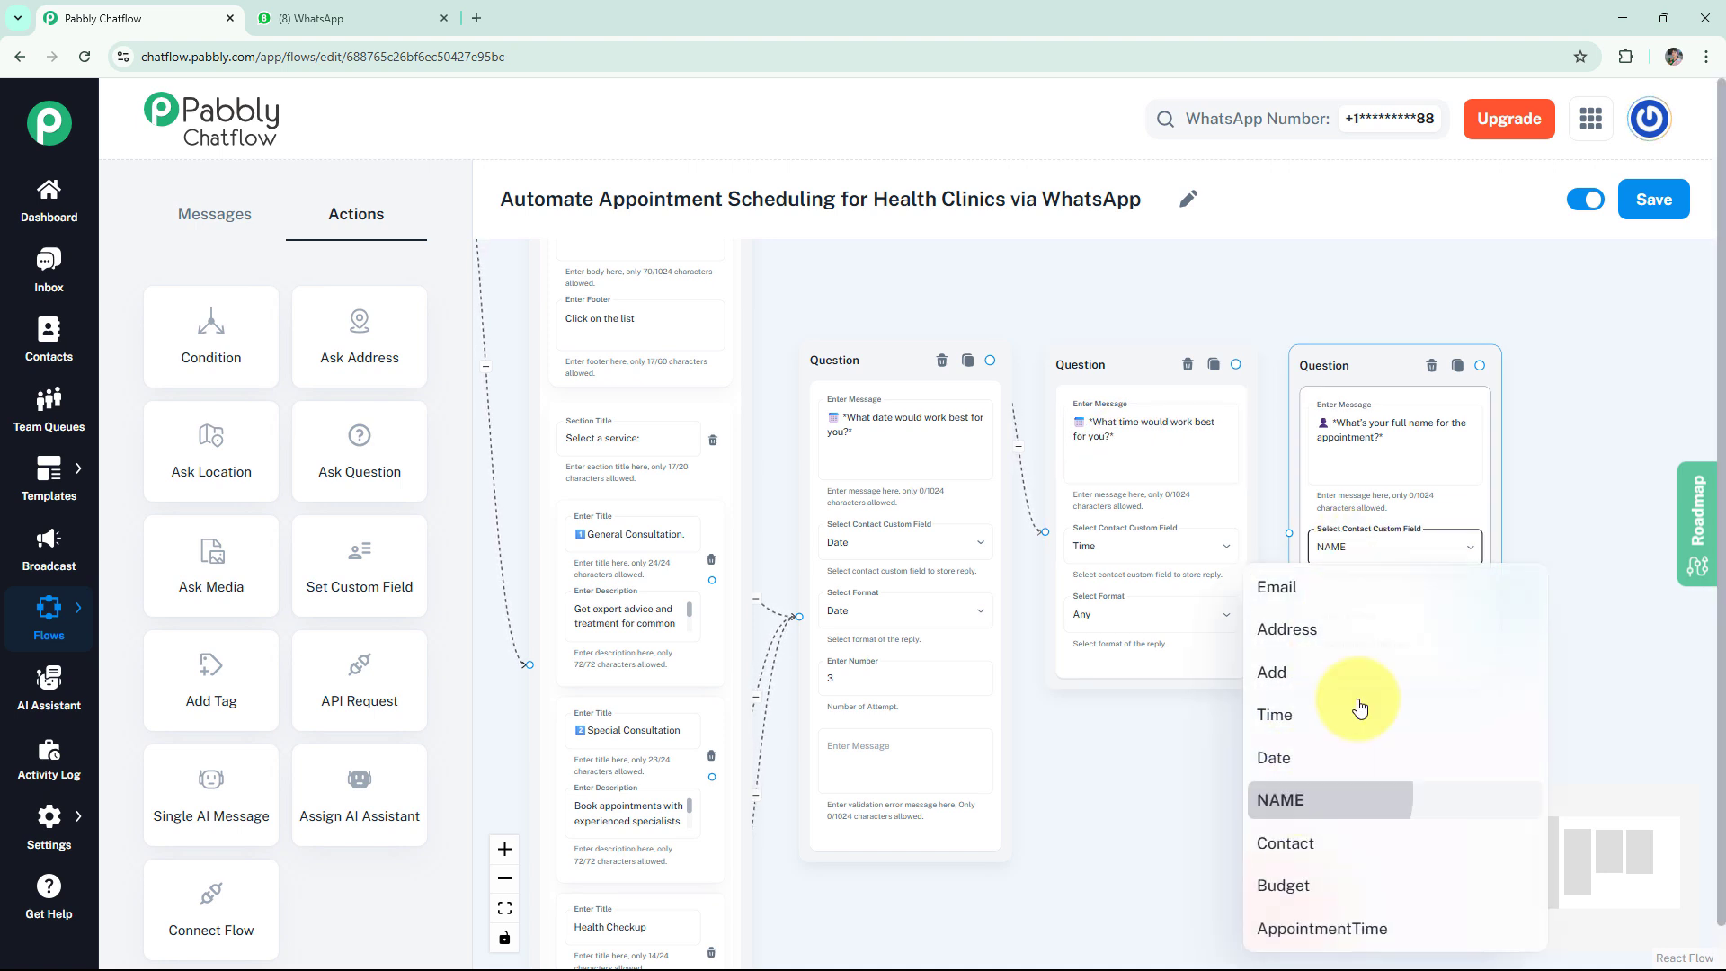
left_click(1370, 618)
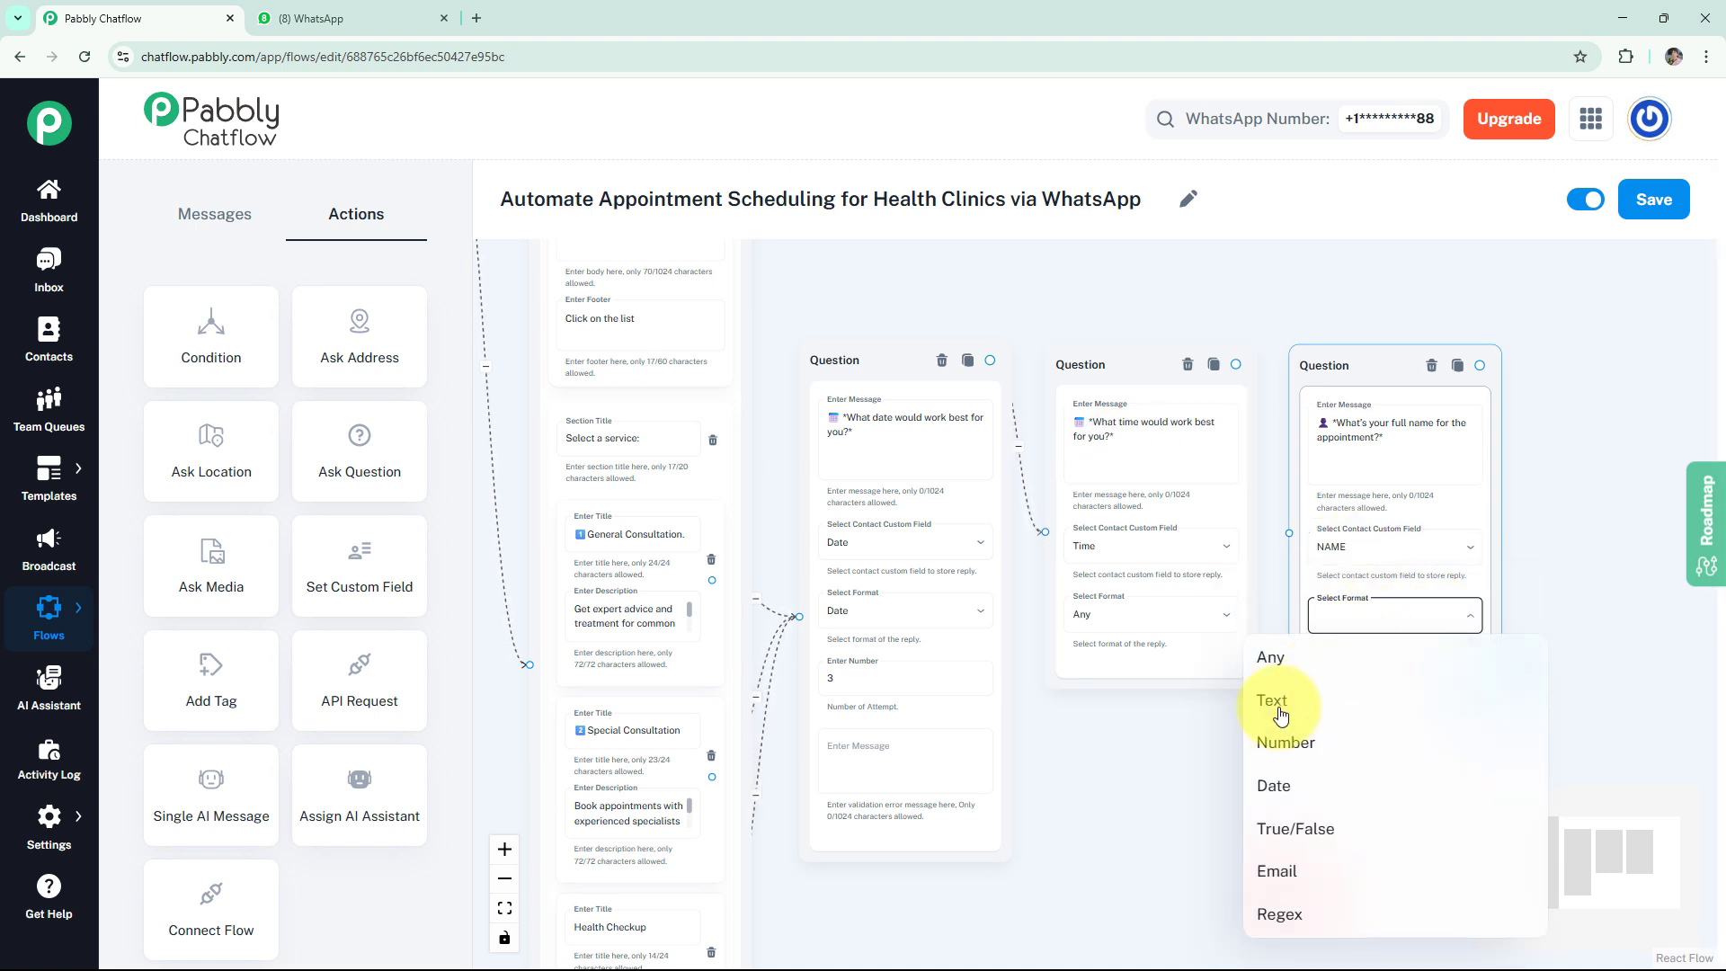
left_click(1331, 712)
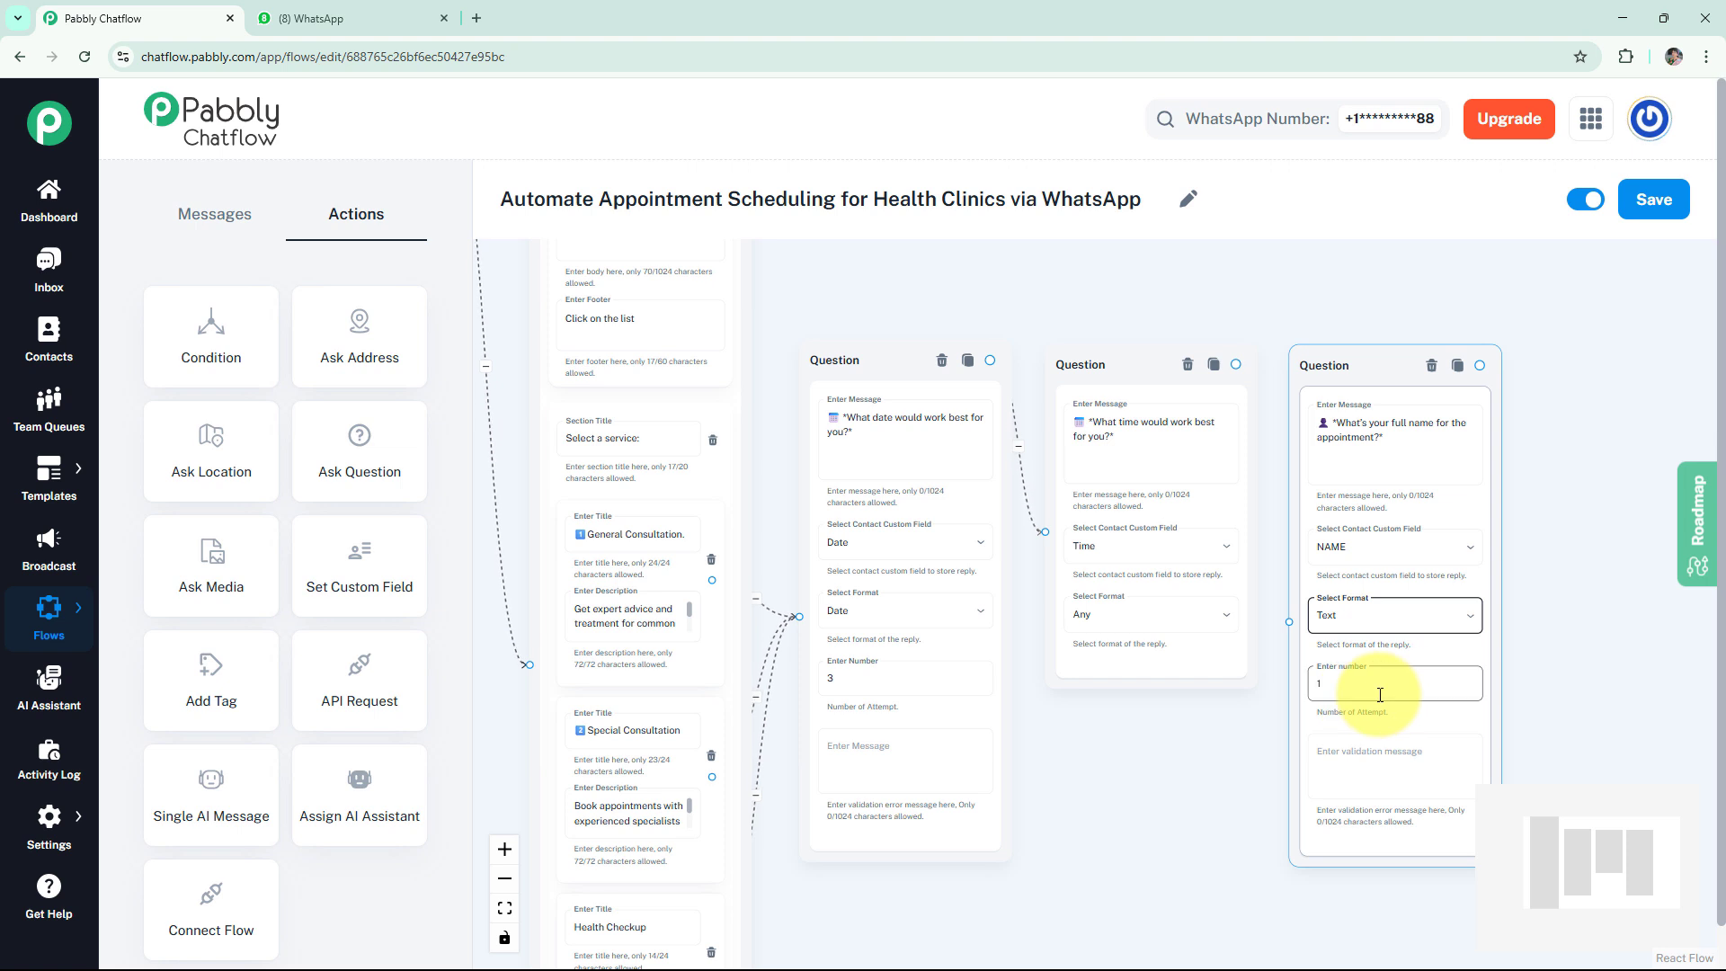
key("BackSpace")
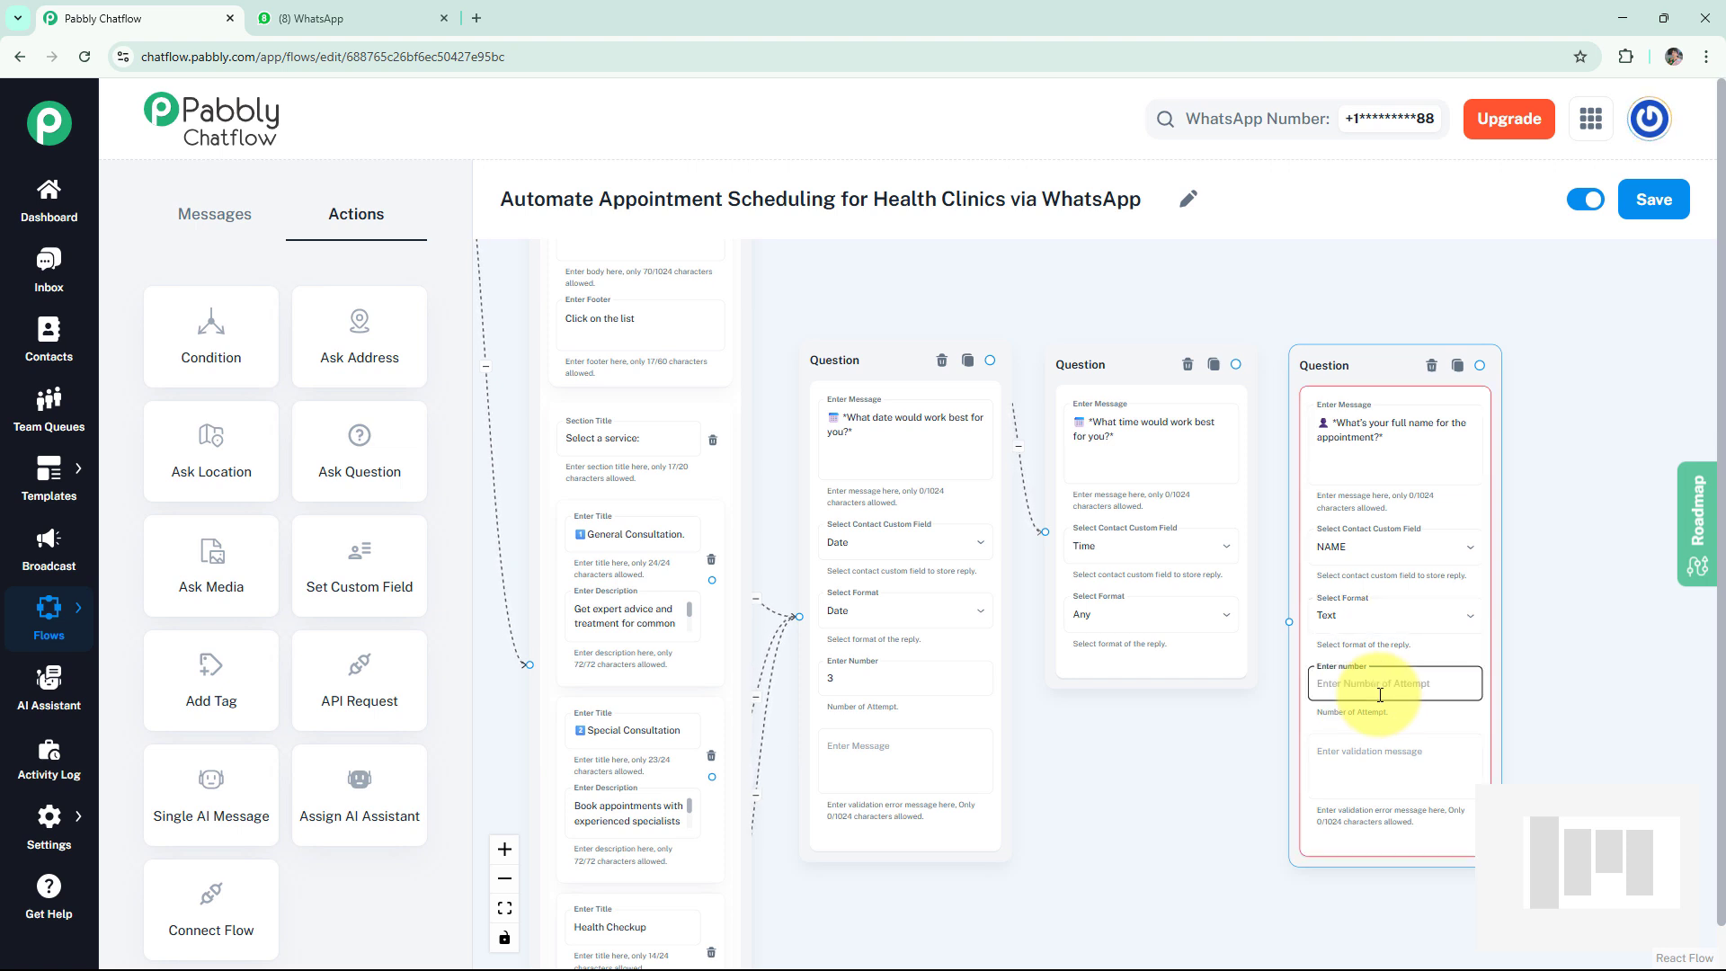
type("3")
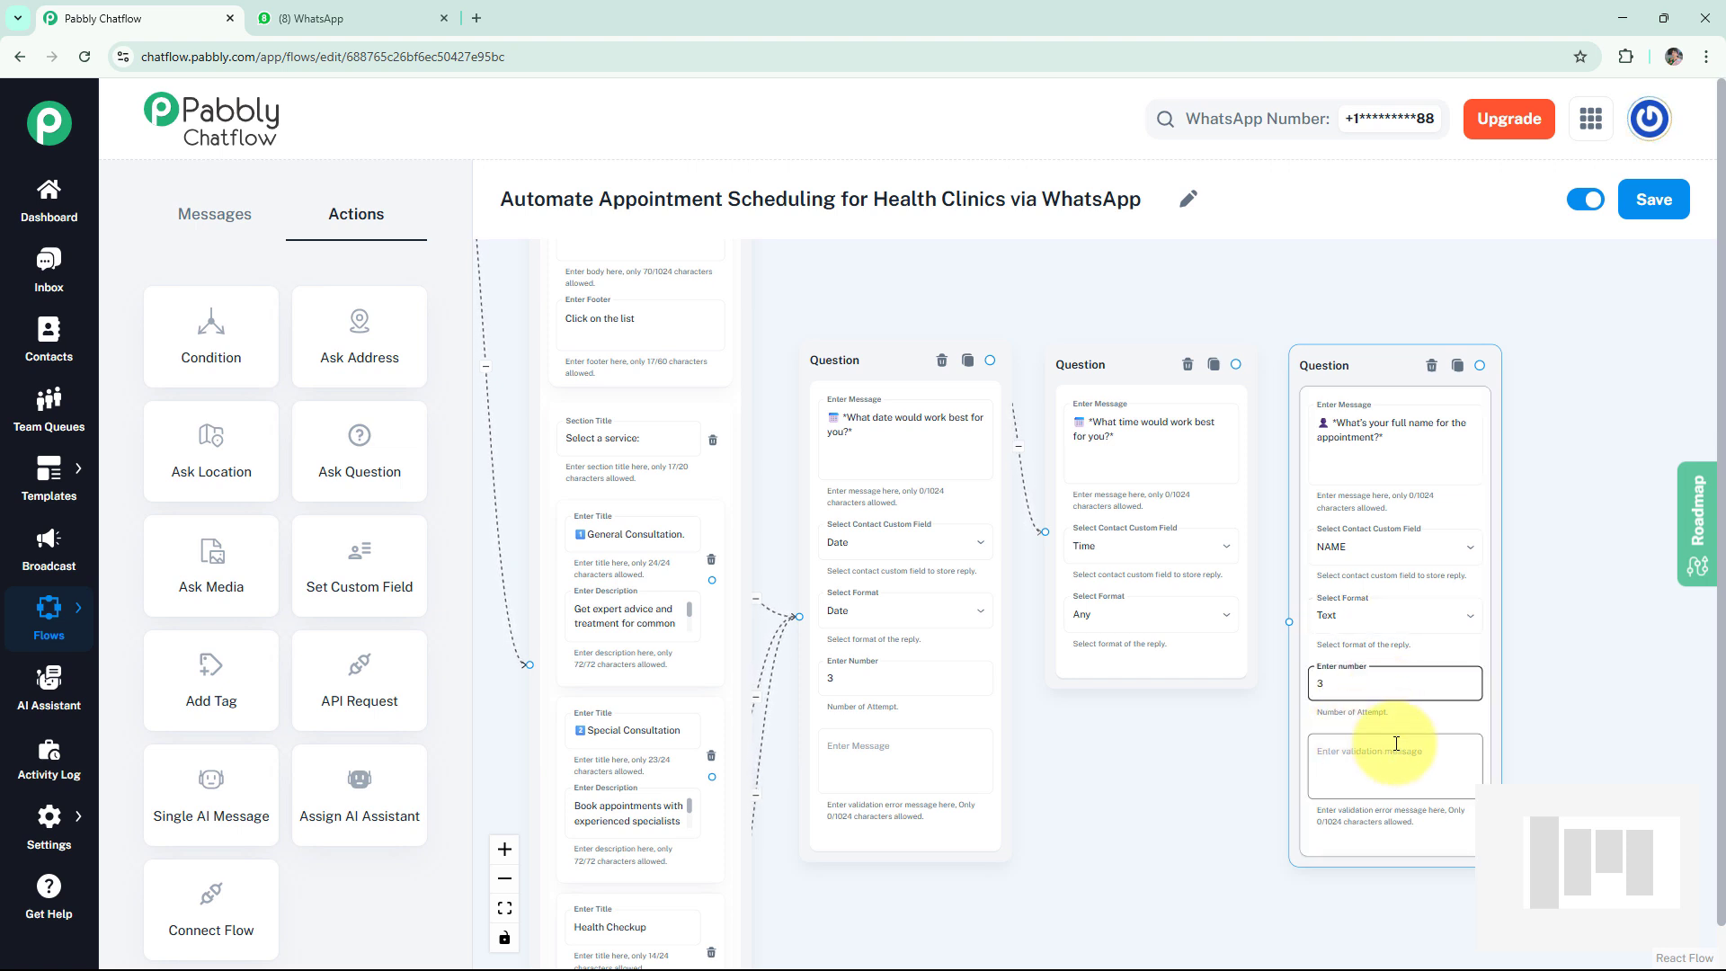
left_click(1335, 751)
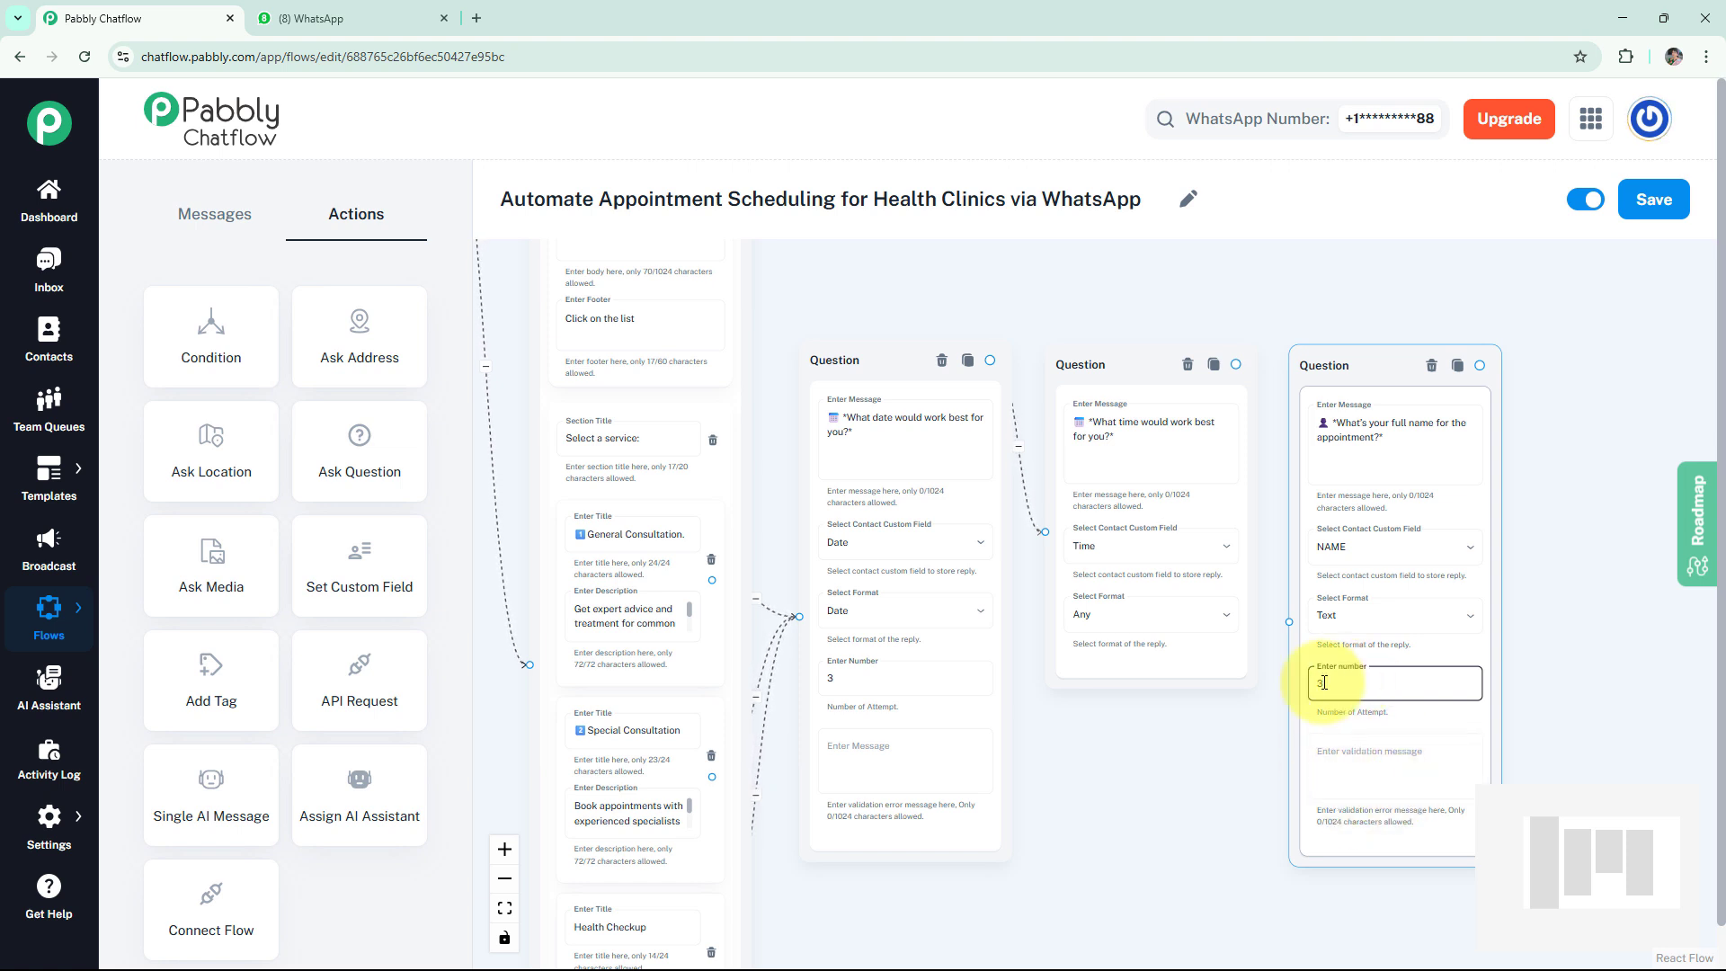
left_click(1286, 618)
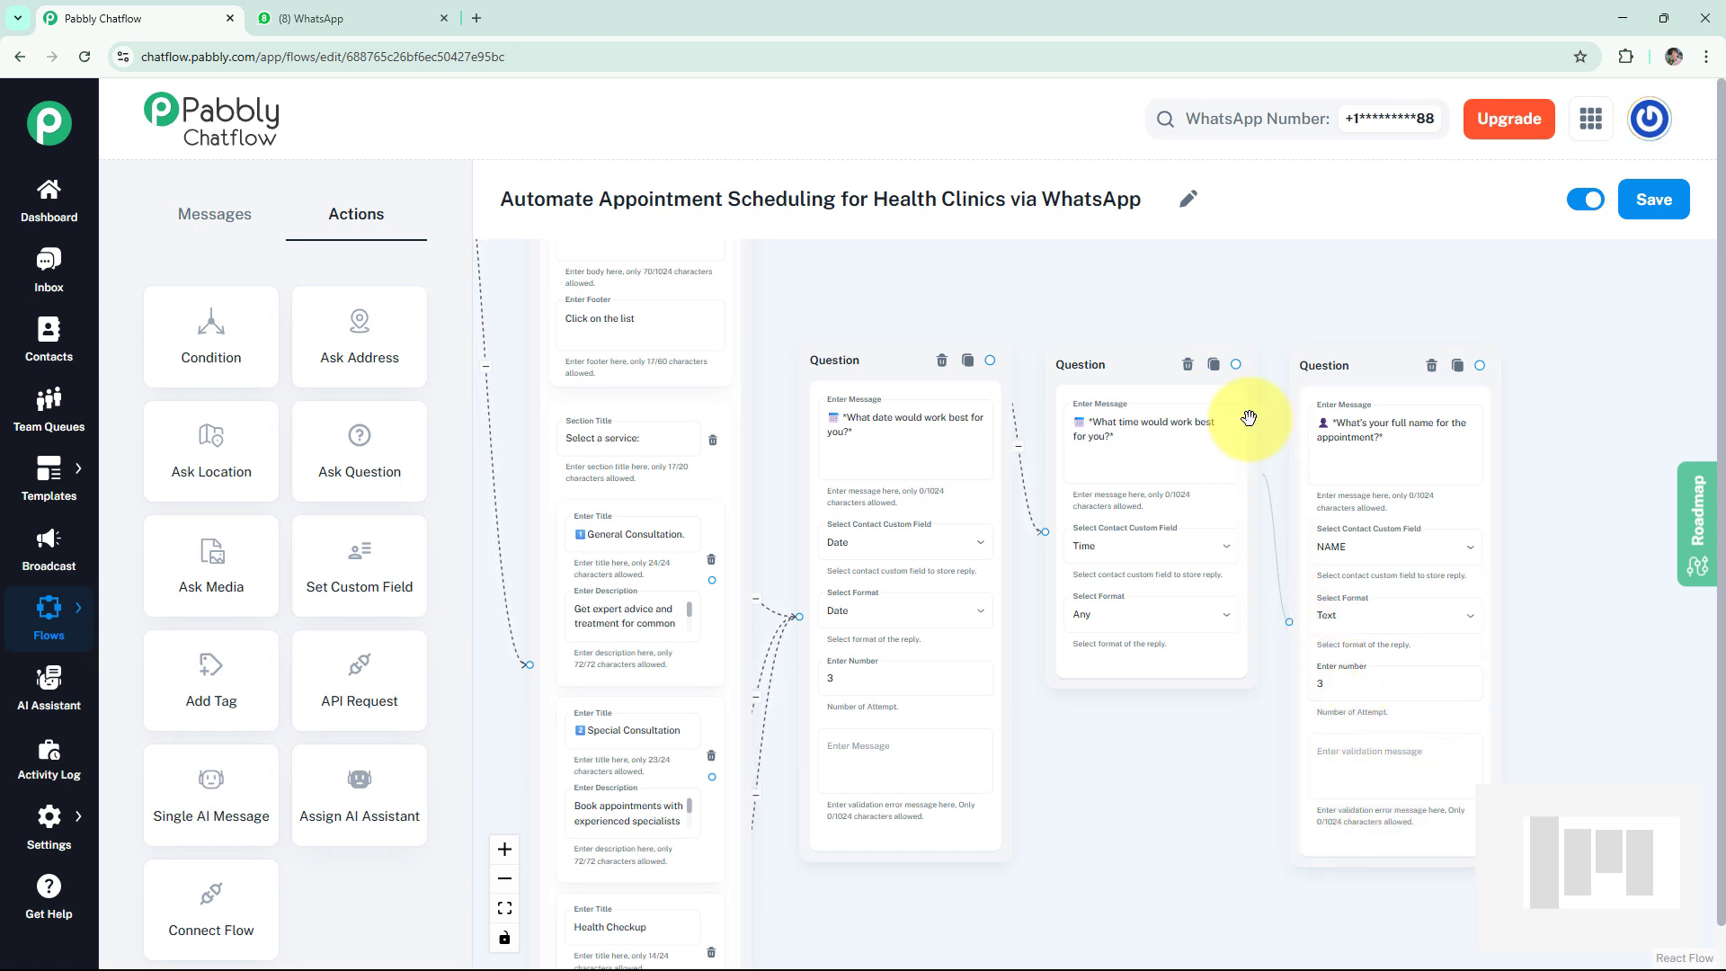
left_click(1235, 364)
- Add a fourth Question node with the message "*Please share your contact number.*" and connect the full-name question to it
left_click_drag(305, 486, 1478, 377)
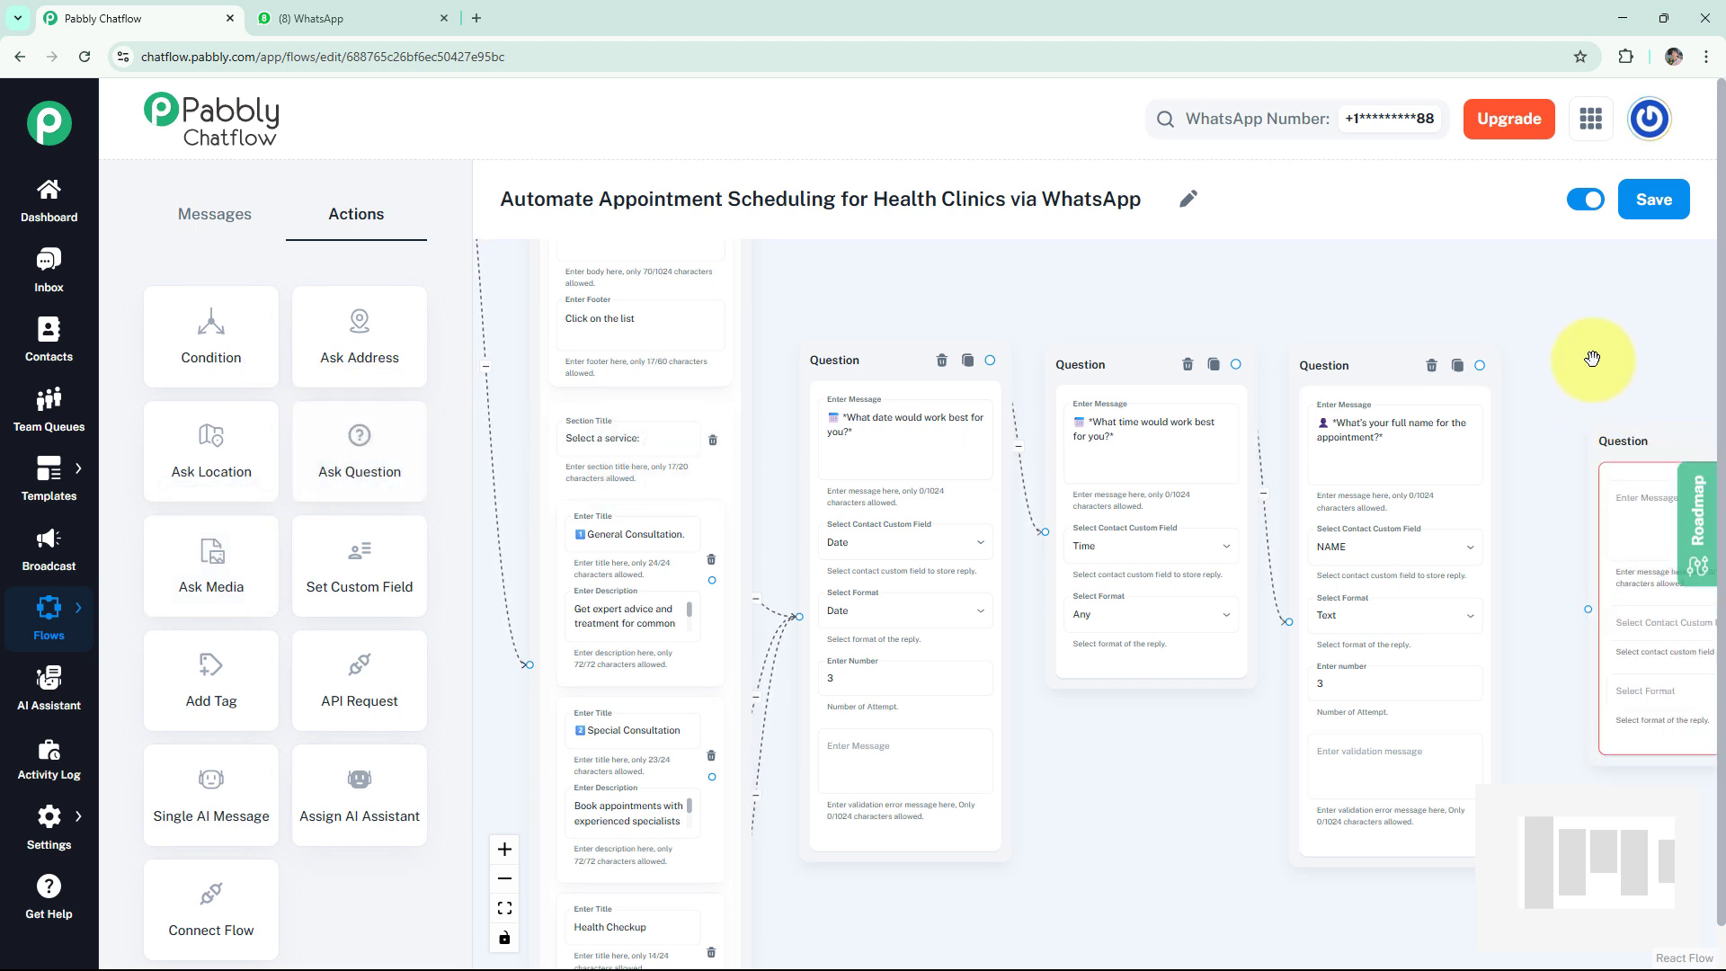
left_click(1355, 430)
type("📱 *Please share your contact number.*")
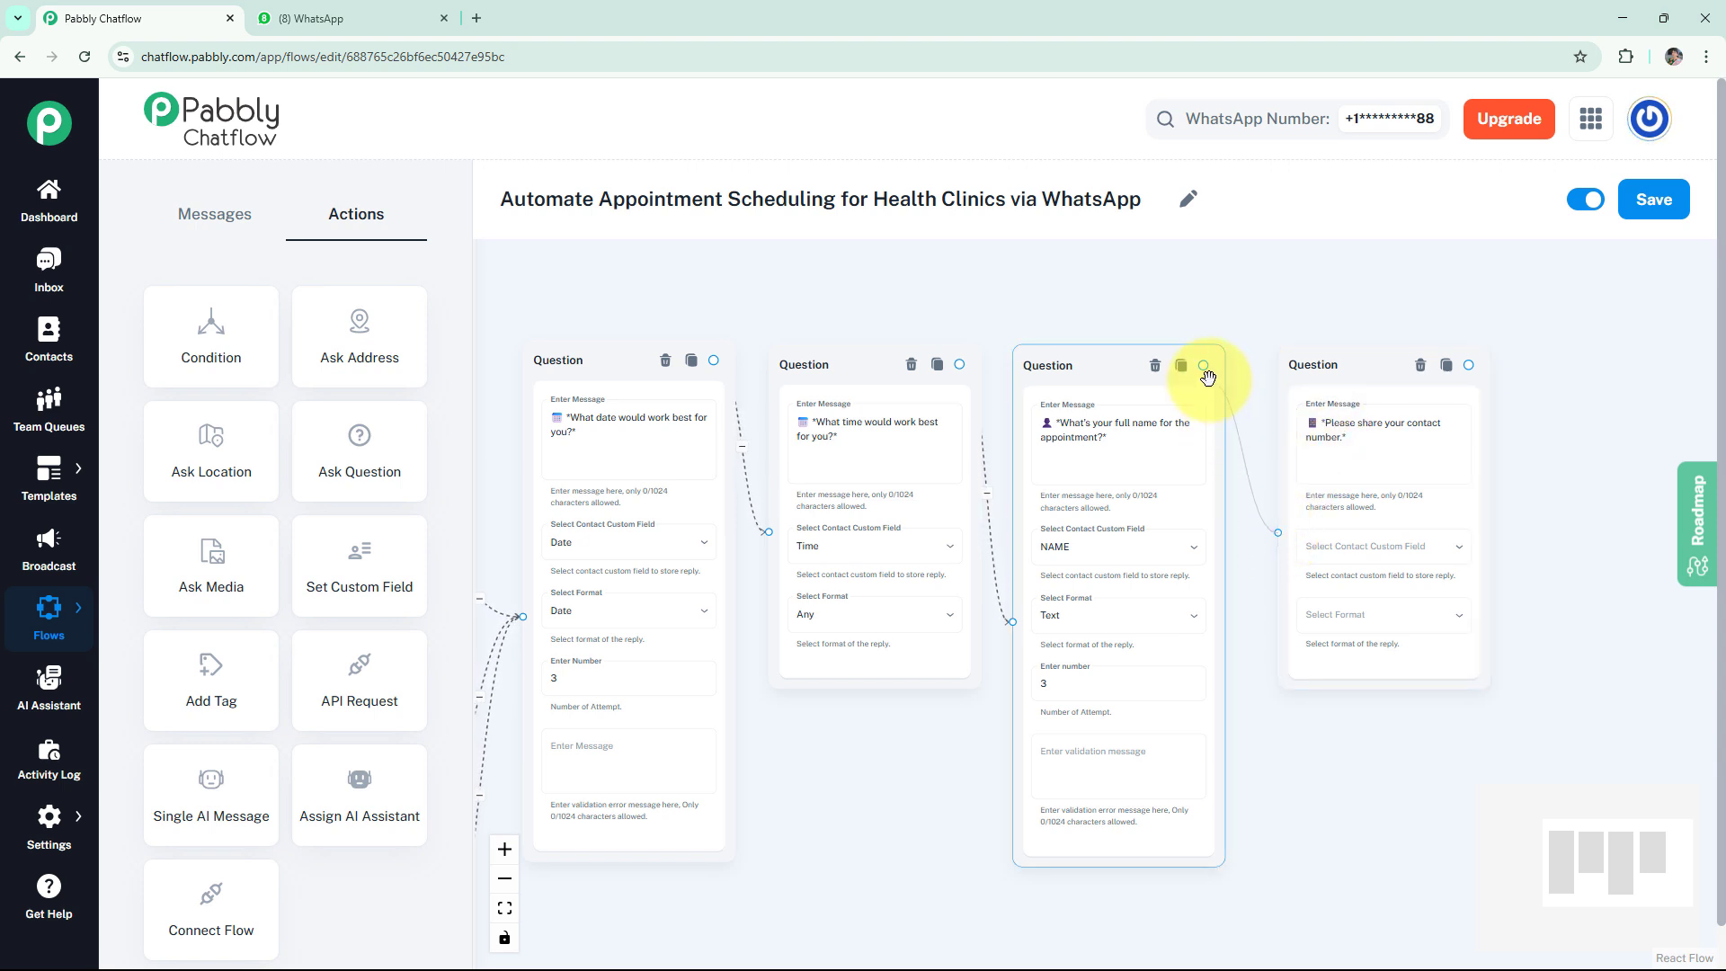
left_click_drag(1204, 366, 1277, 532)
- Store the contact-number reply in the Contact custom field with format Any
left_click(1389, 539)
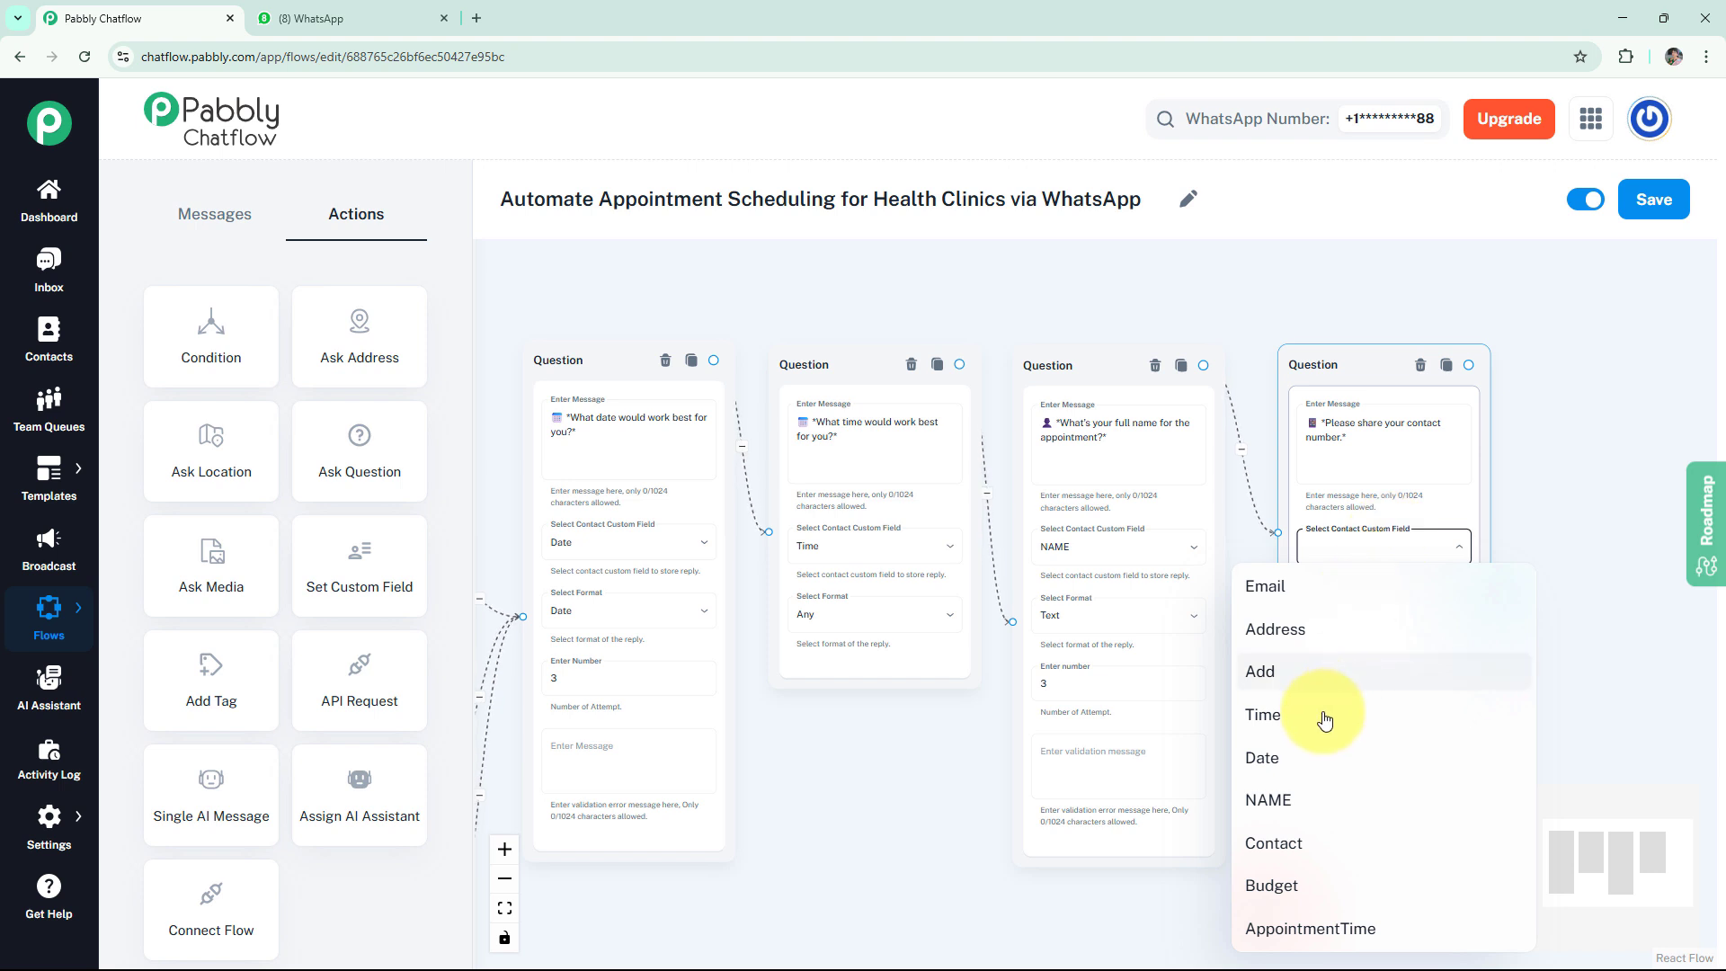
left_click(1310, 832)
left_click(1384, 621)
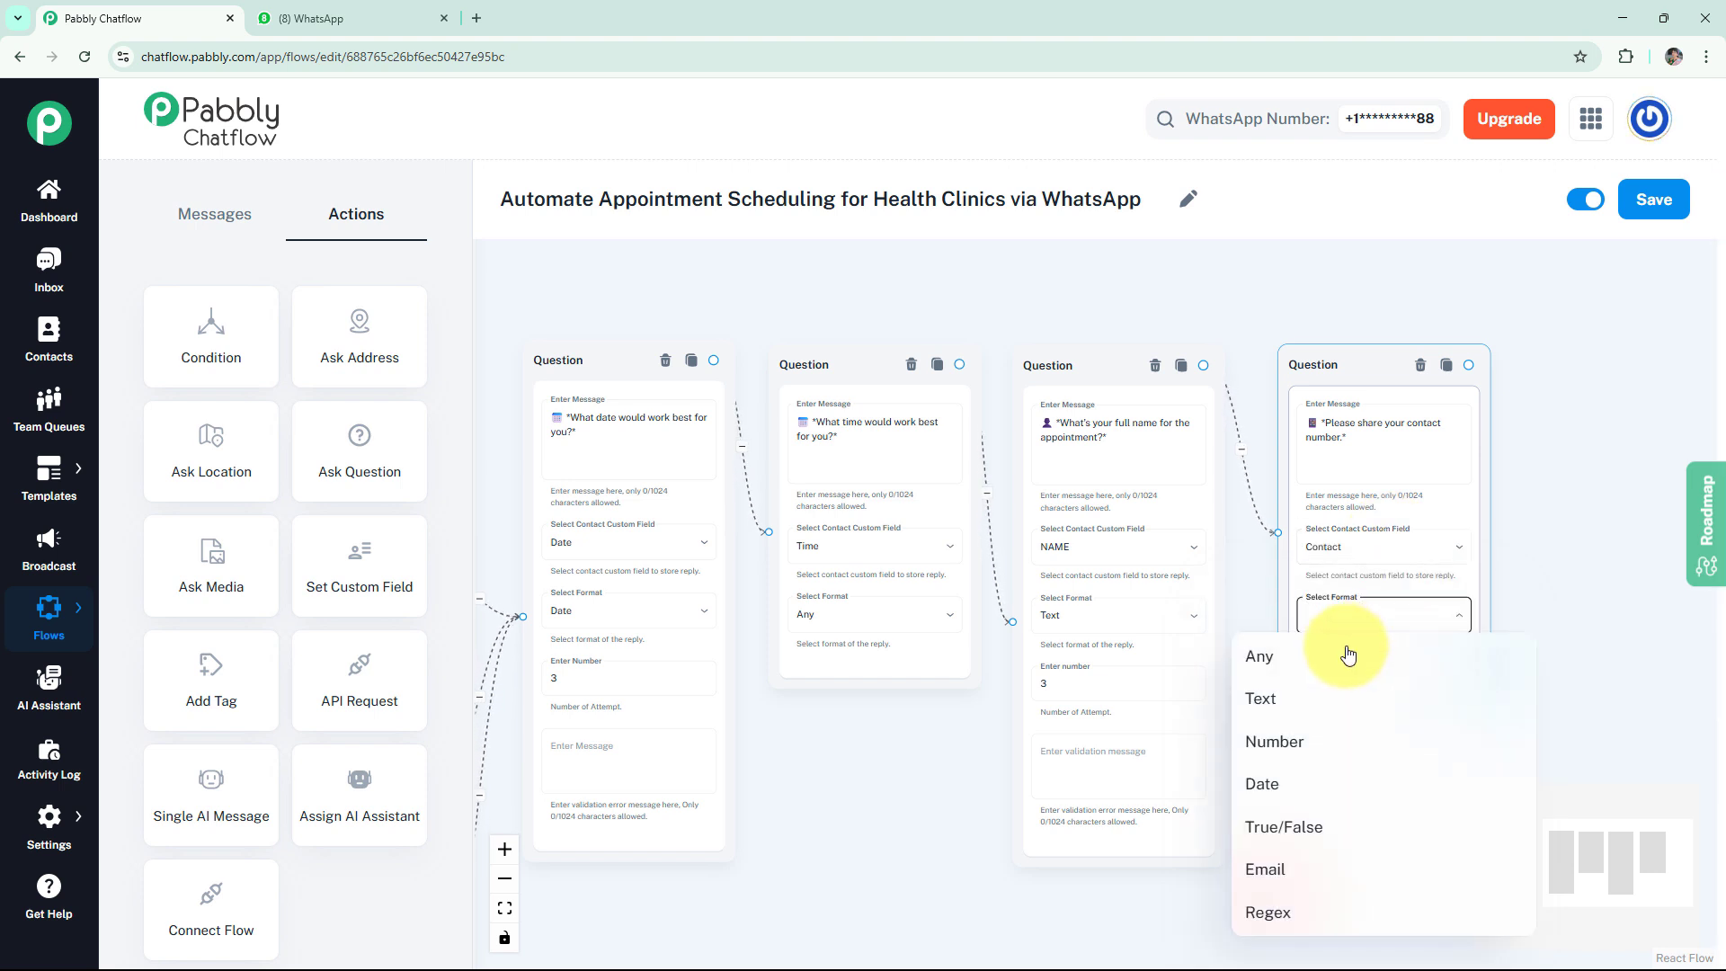
left_click(1342, 655)
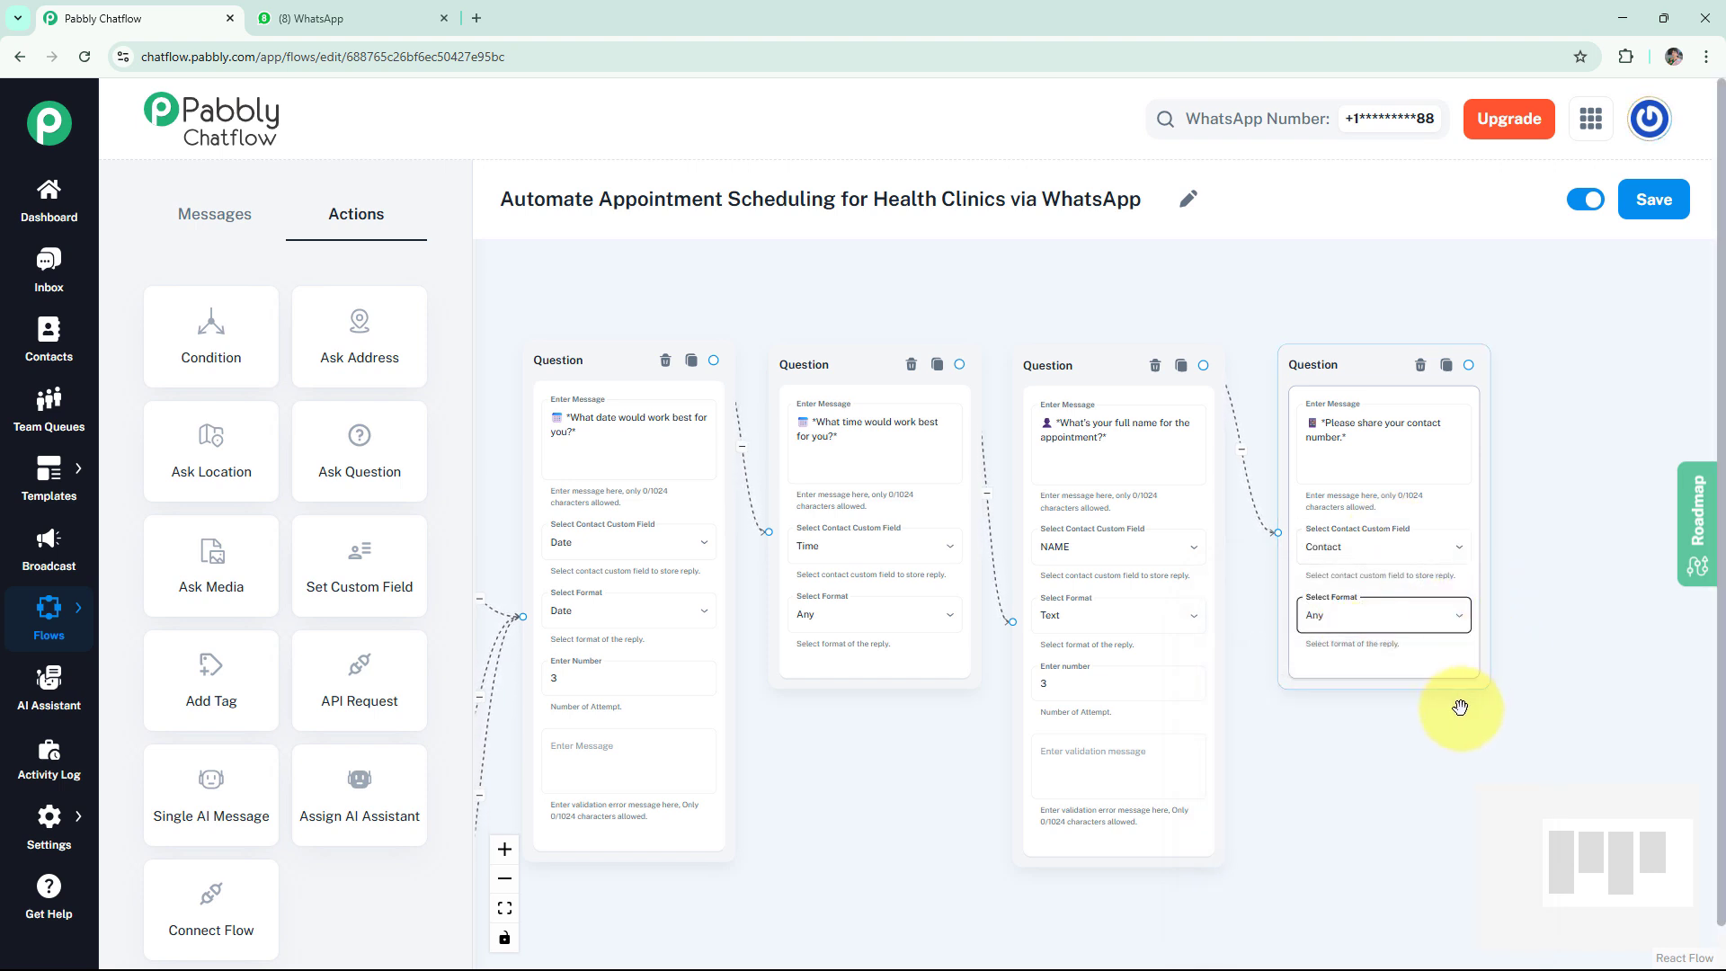
scroll(1448, 705, "down", 2)
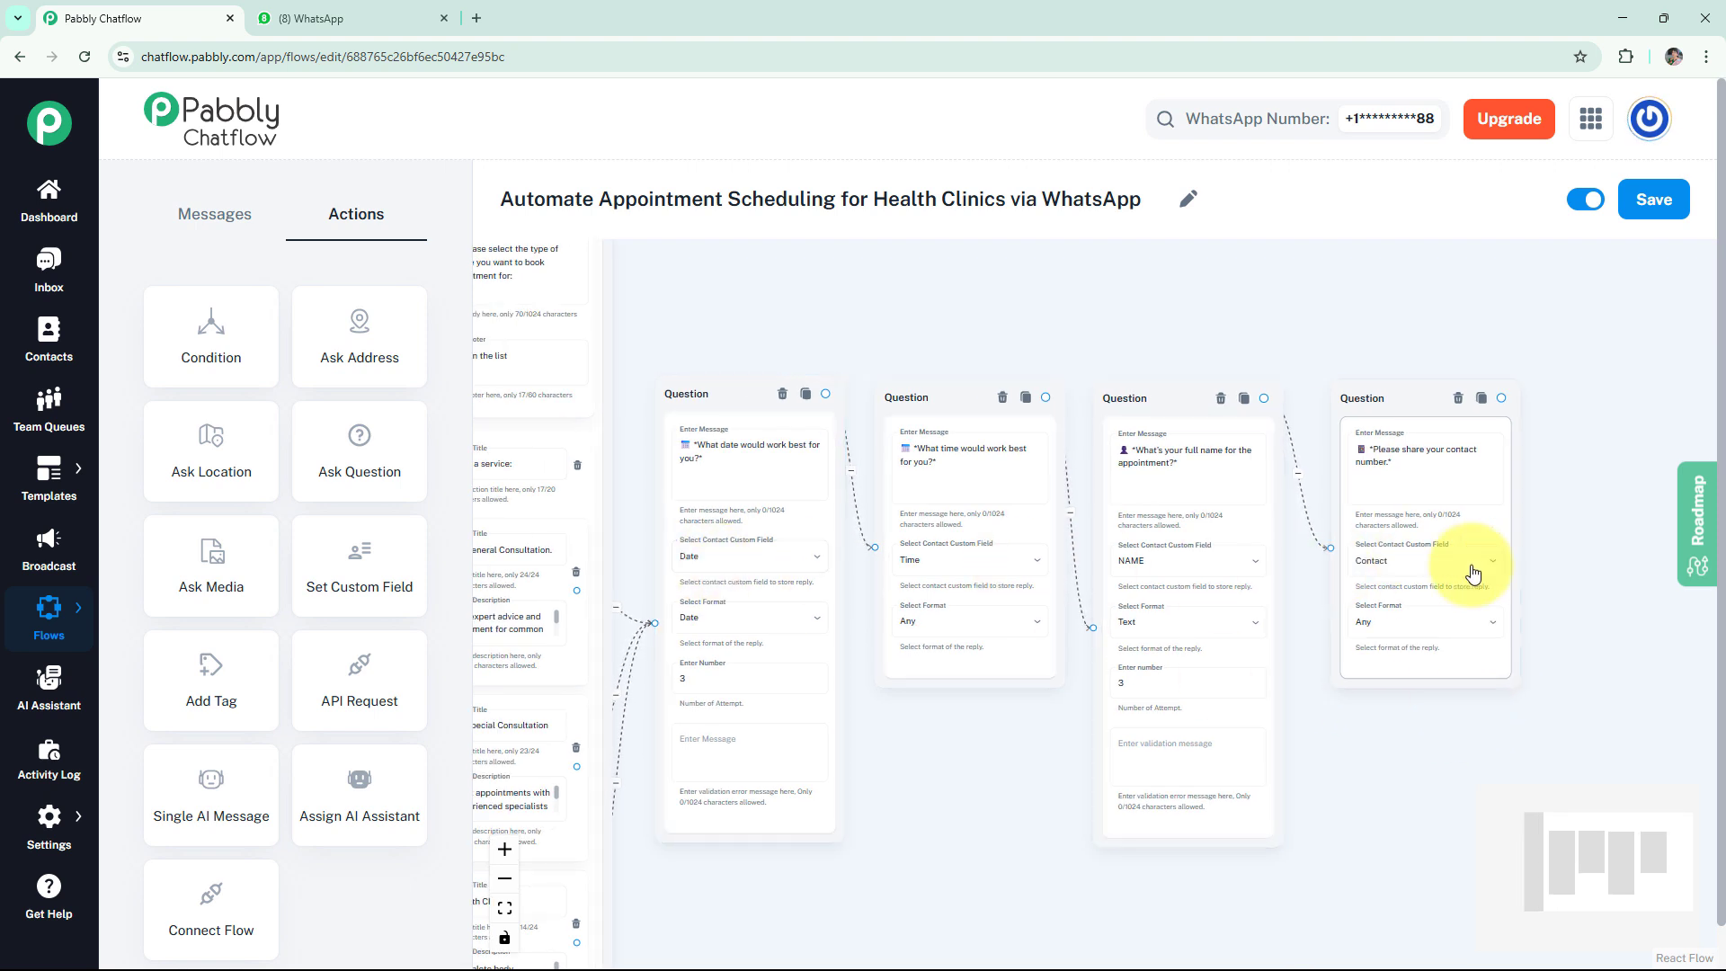
- Add an Add Tag node after the contact-number question and create a new tag named "AppointmentBooked" without first-message auto-tagging
left_click(994, 645)
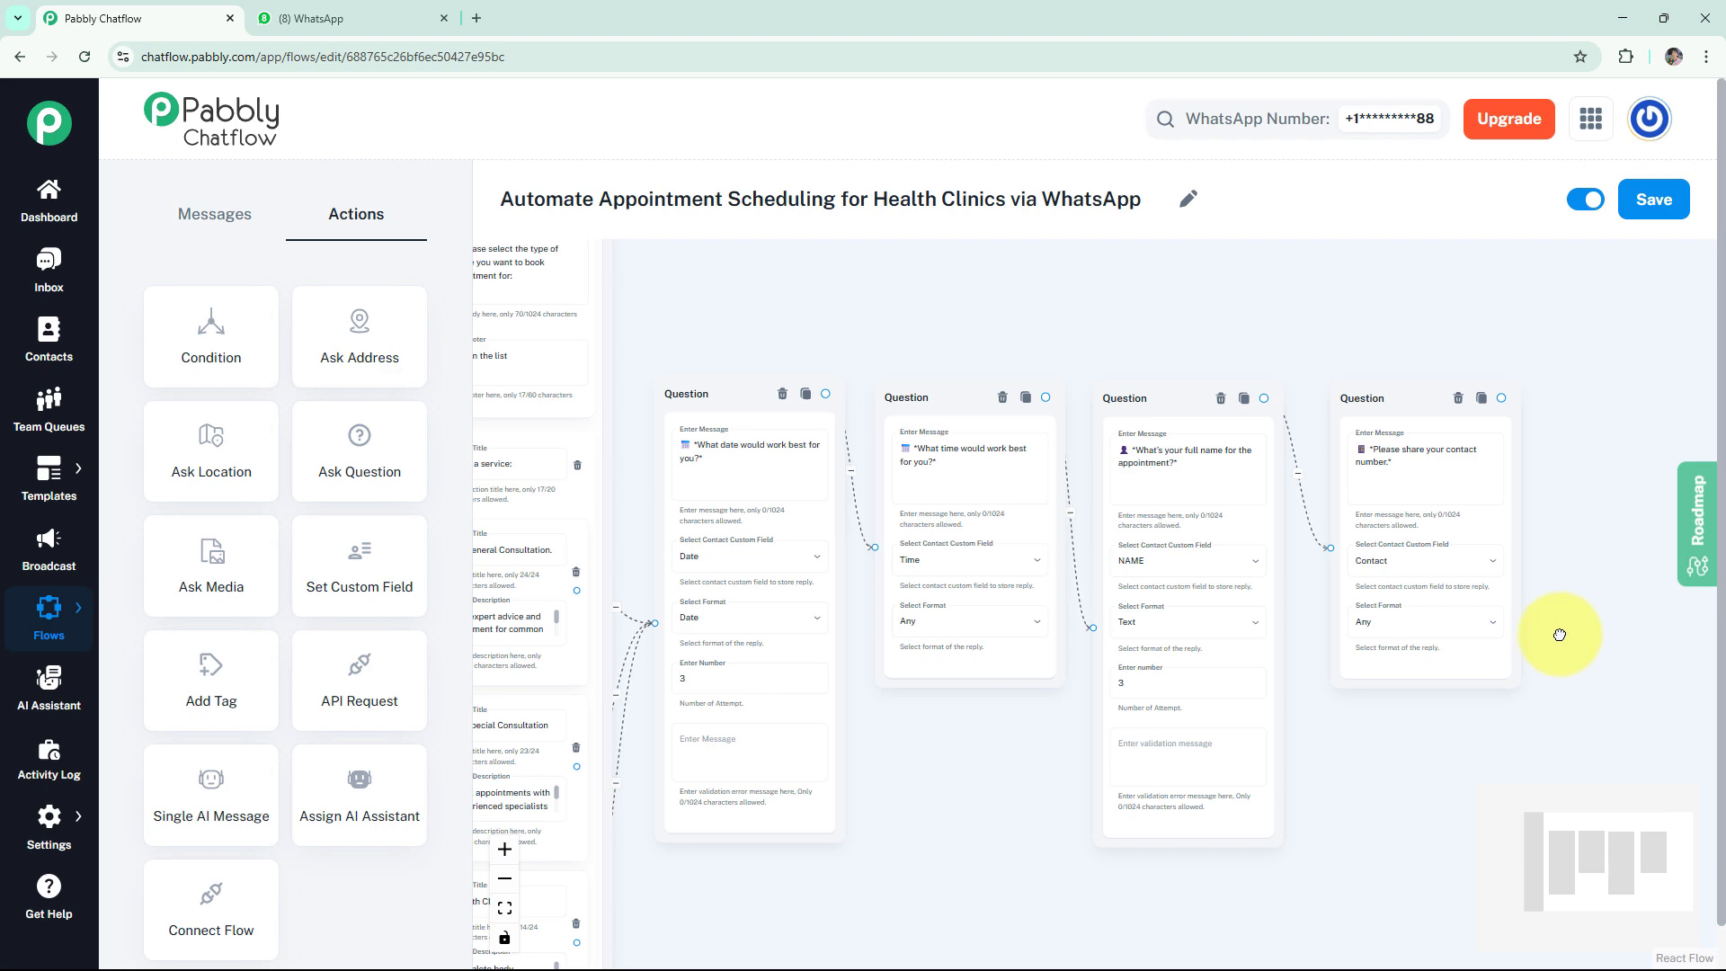
left_click_drag(1560, 634, 1199, 656)
left_click_drag(216, 649, 1320, 475)
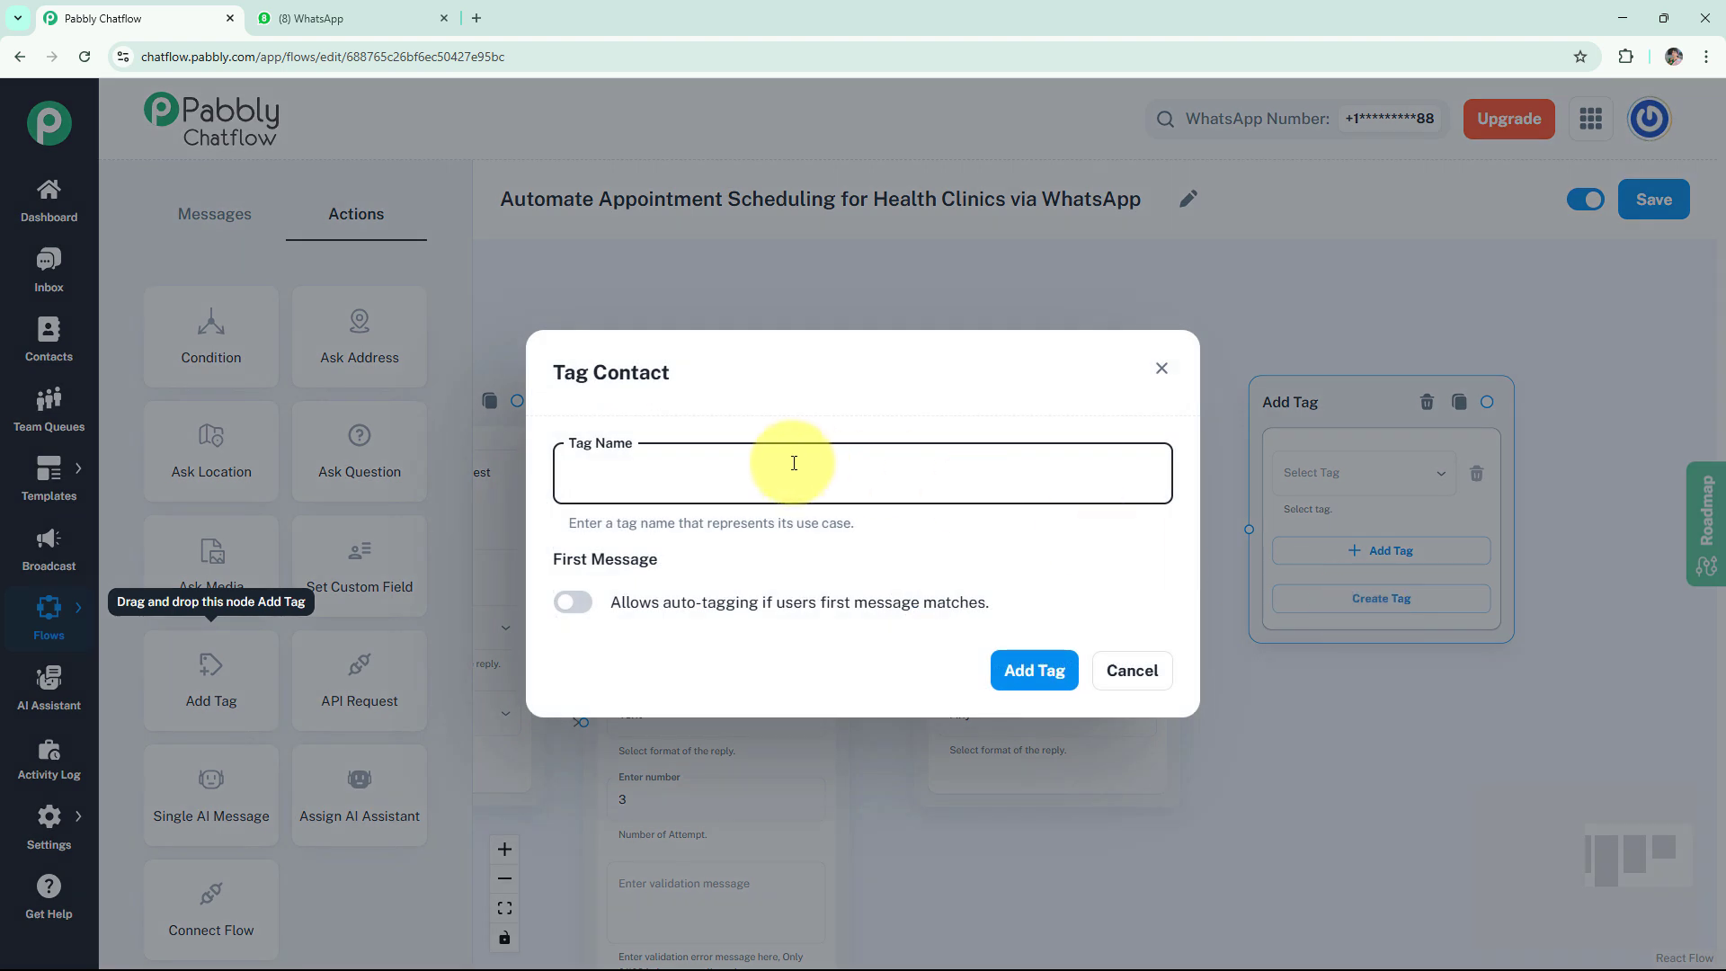
left_click(768, 469)
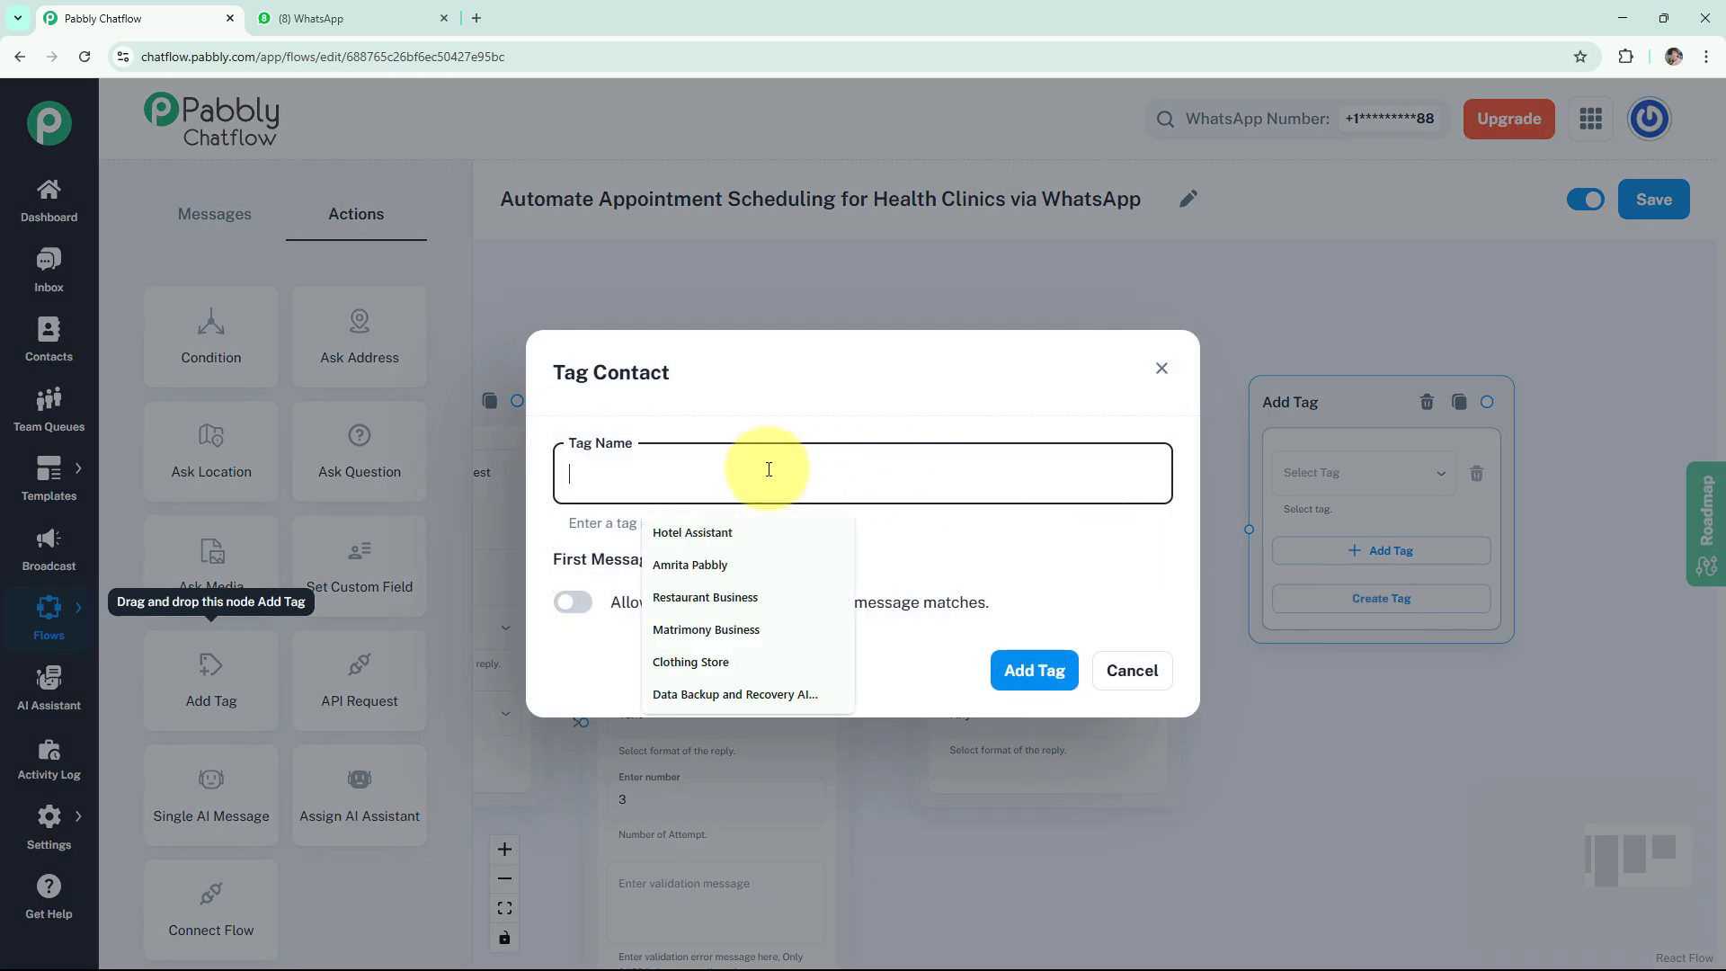
type("AppointmentBooked")
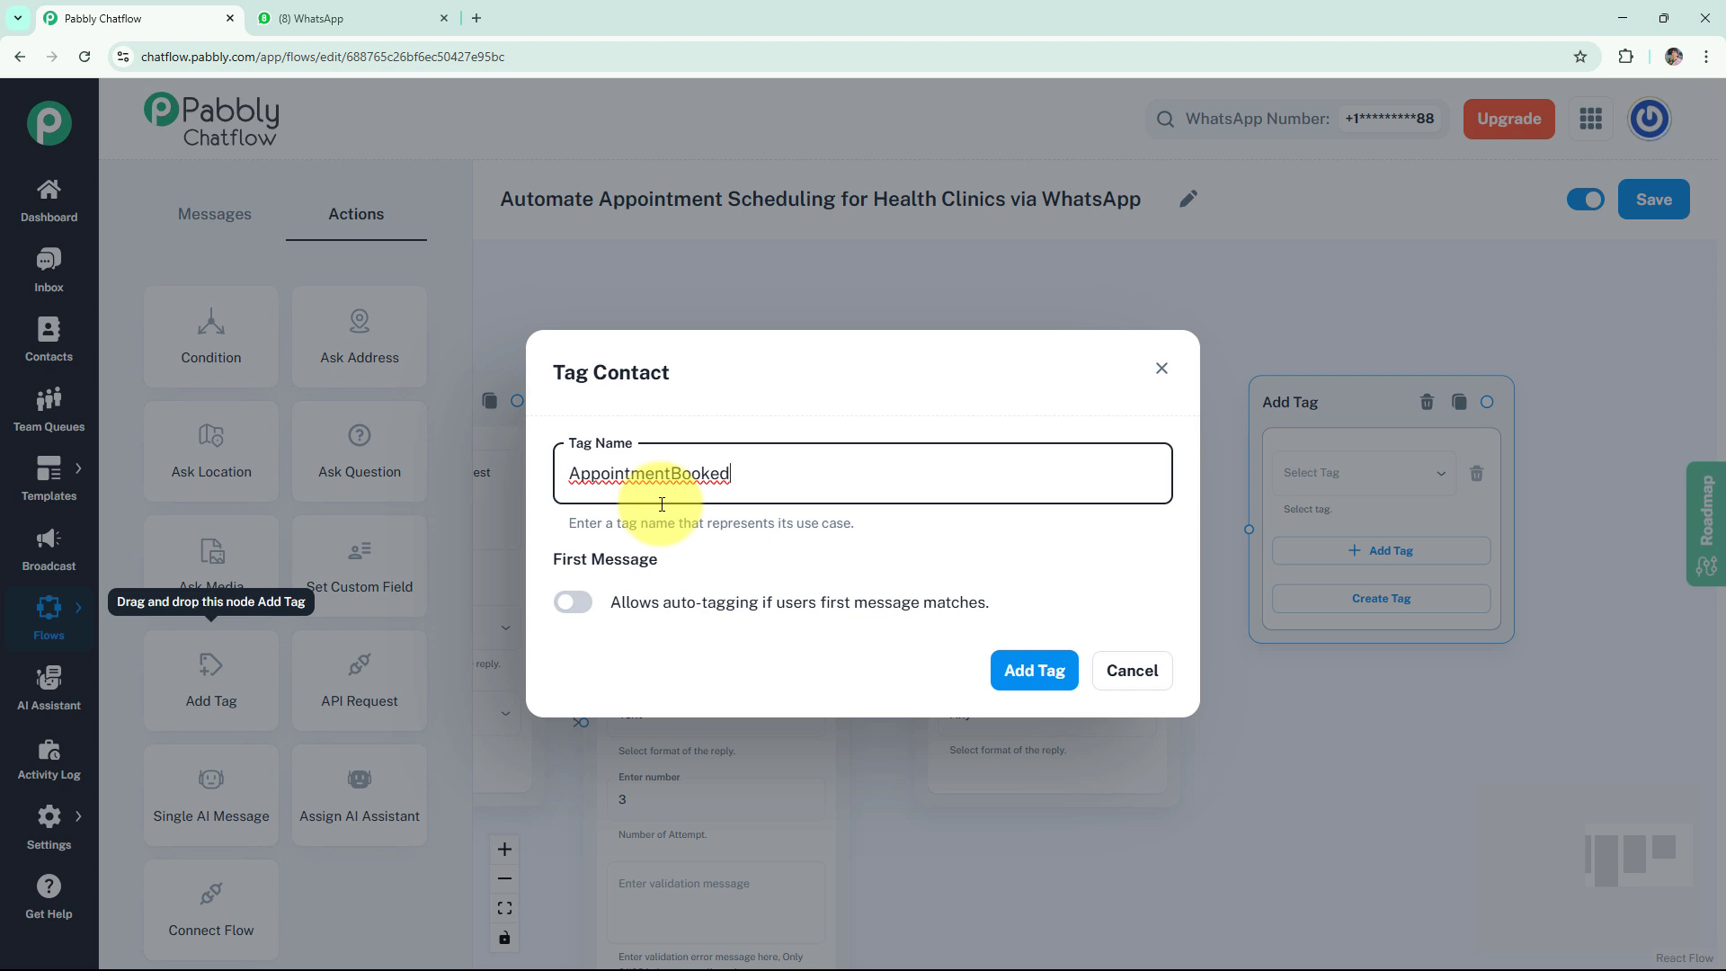
left_click(1033, 670)
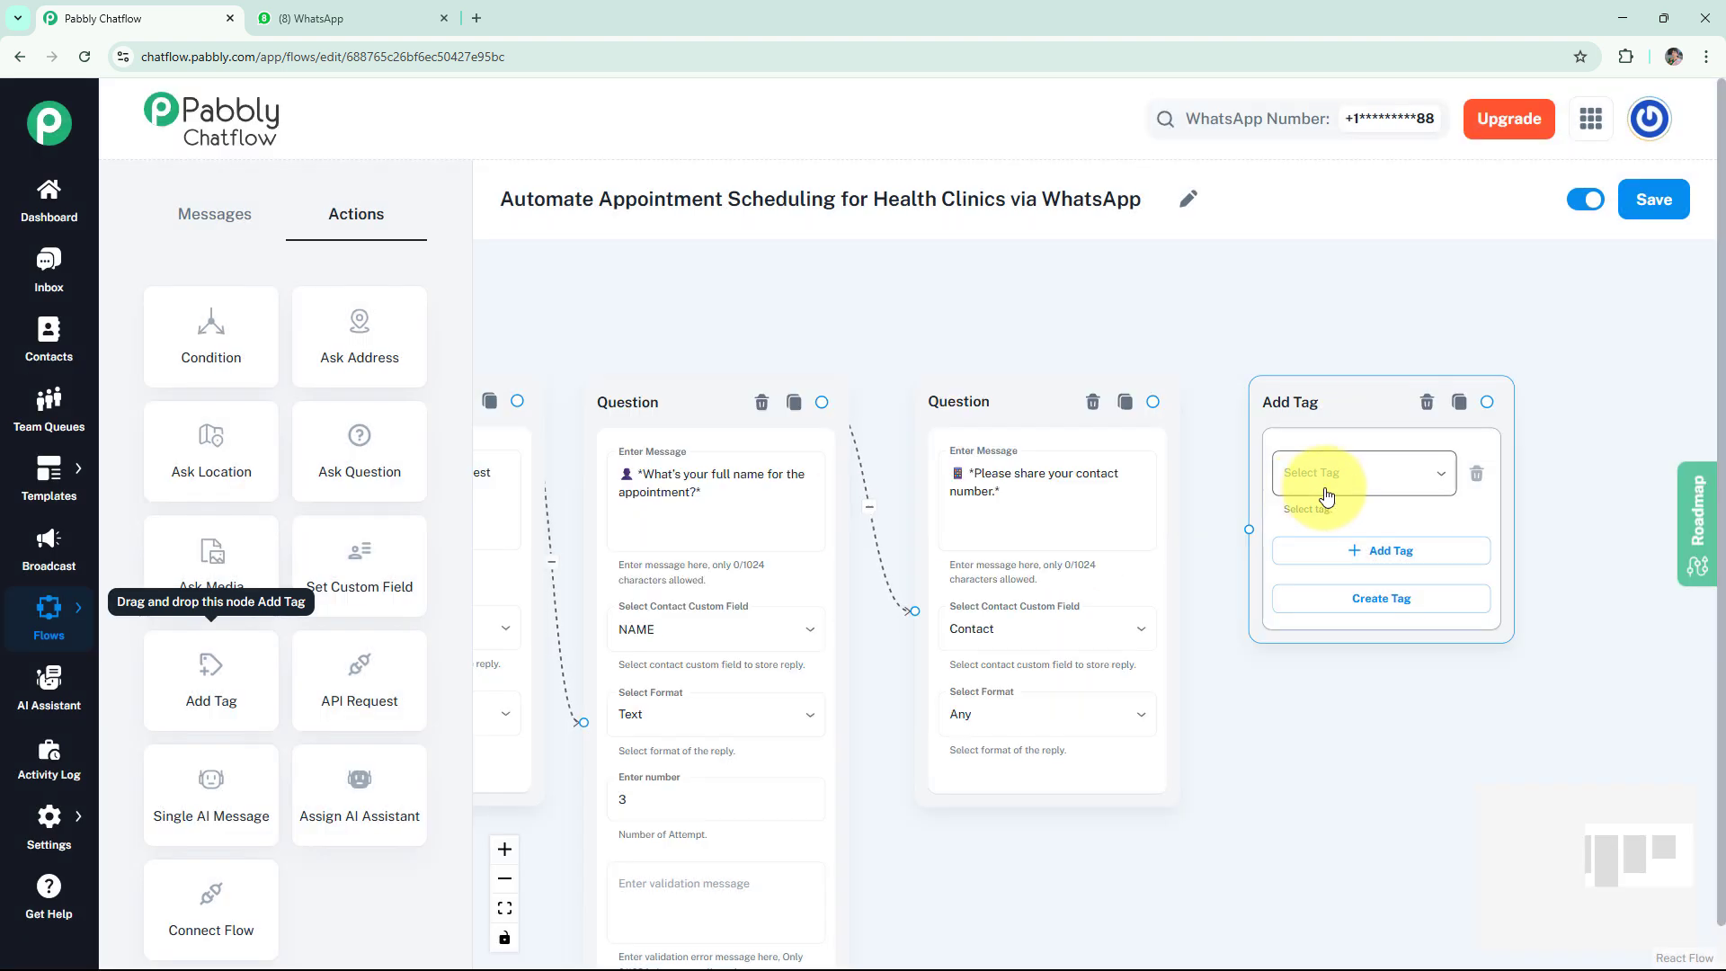
- Select the AppointmentBooked tag in the Add Tag node and connect the contact-number question to that node
left_click(1327, 496)
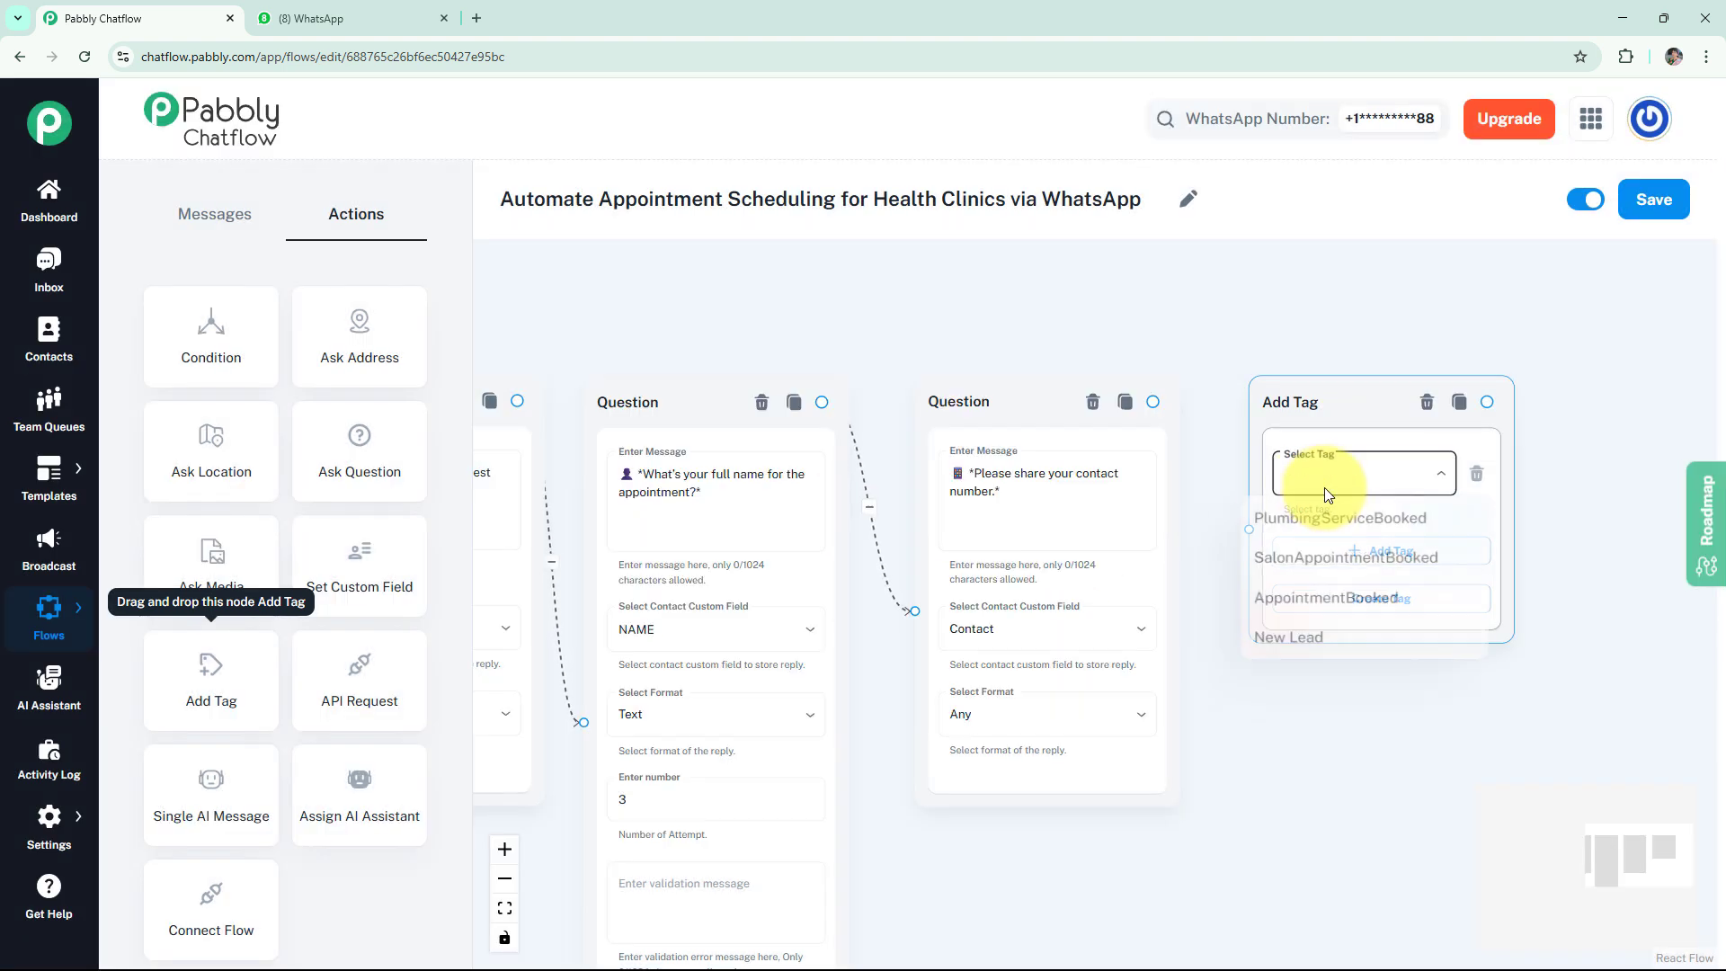
left_click(1352, 618)
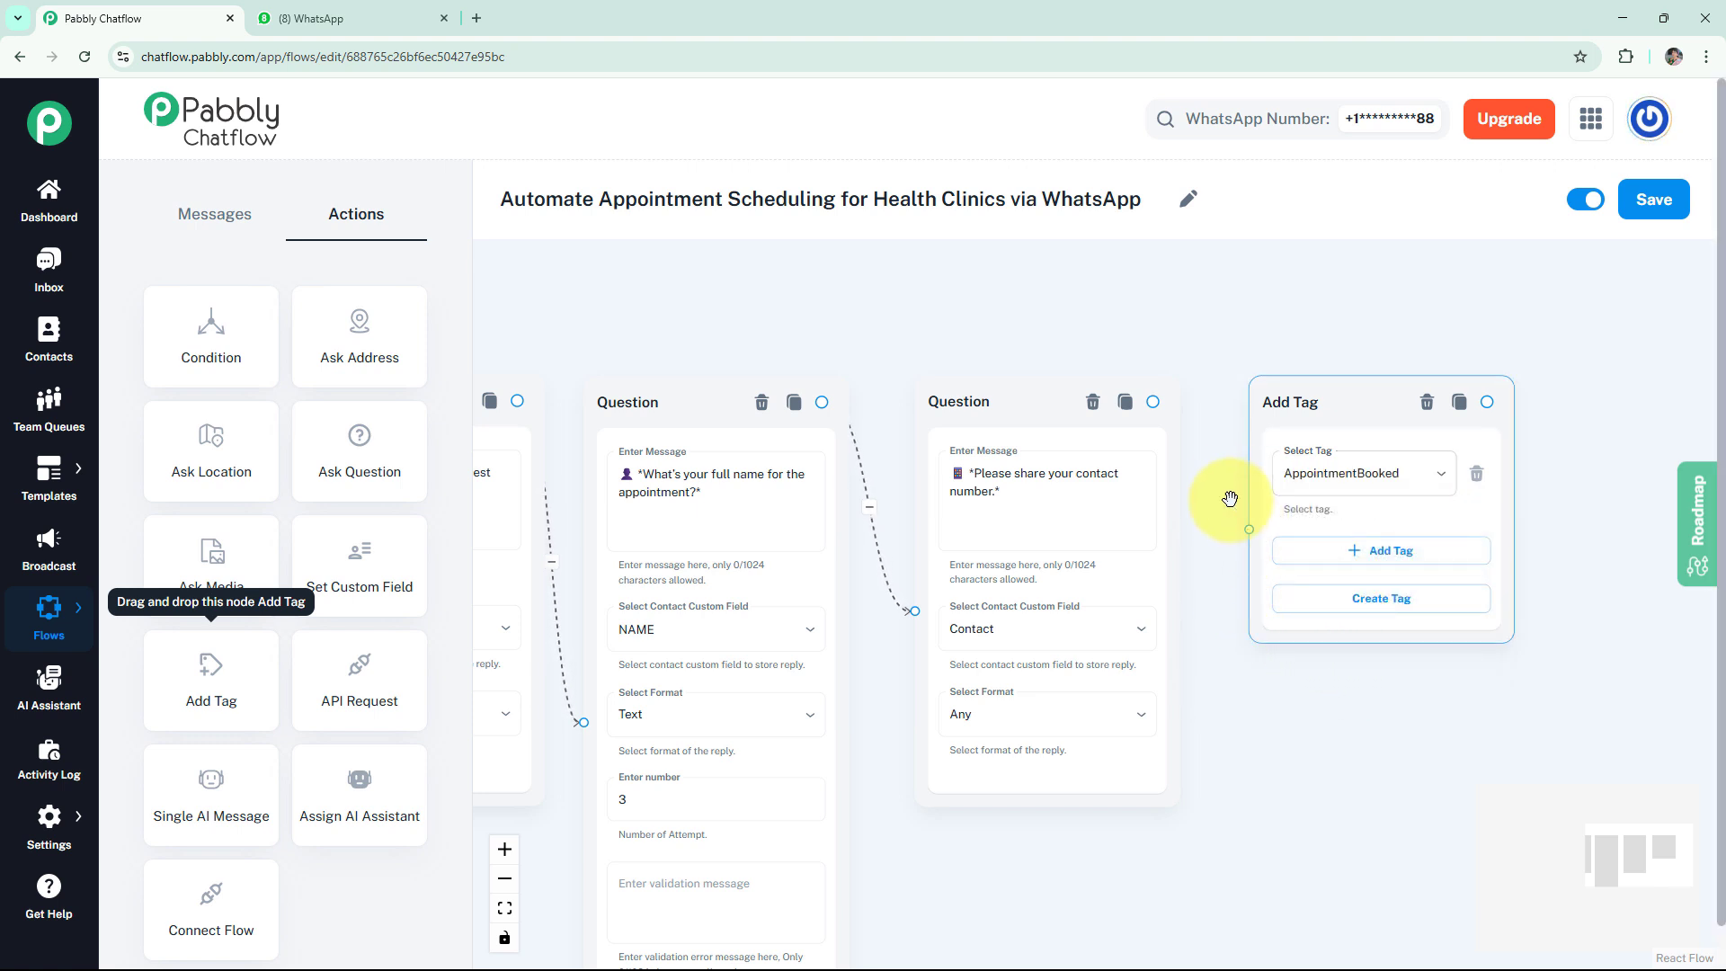
left_click_drag(1151, 401, 1339, 372)
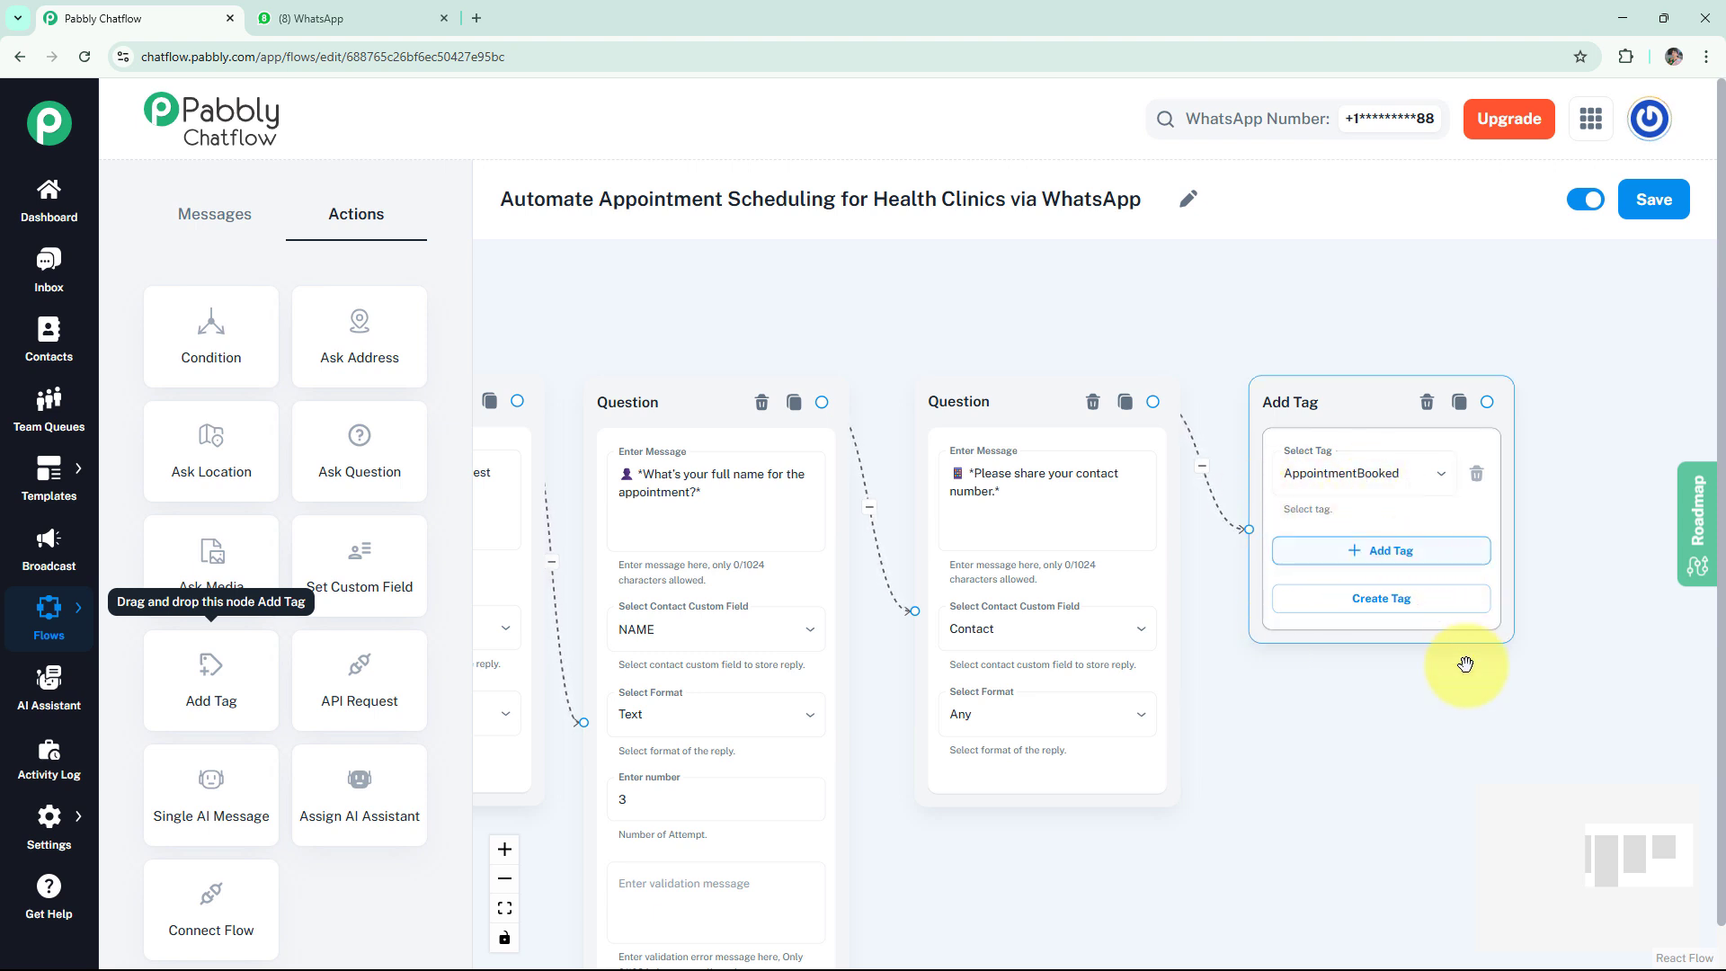
- Connect a Text Button node to Add Tag with message "*Thank you $NAME!* ✅ Your appointment for is confirmed for $Date at $Time. See you soon!"
left_click_drag(1453, 722, 1318, 720)
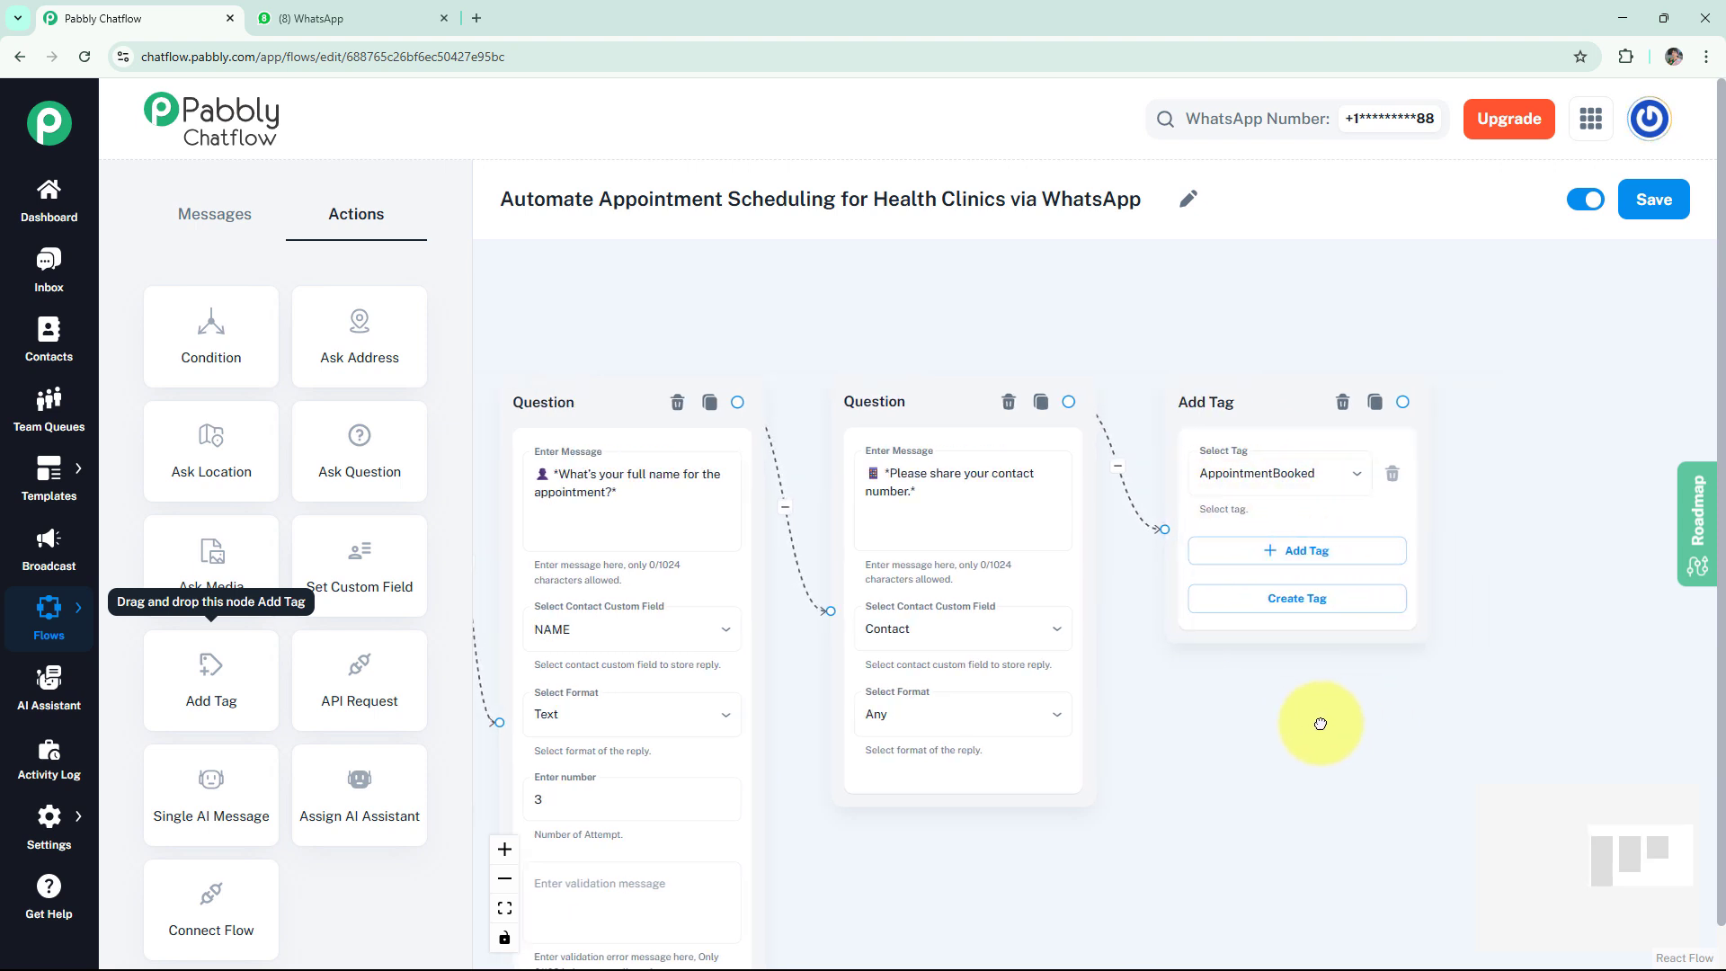
left_click_drag(1452, 398, 1453, 400)
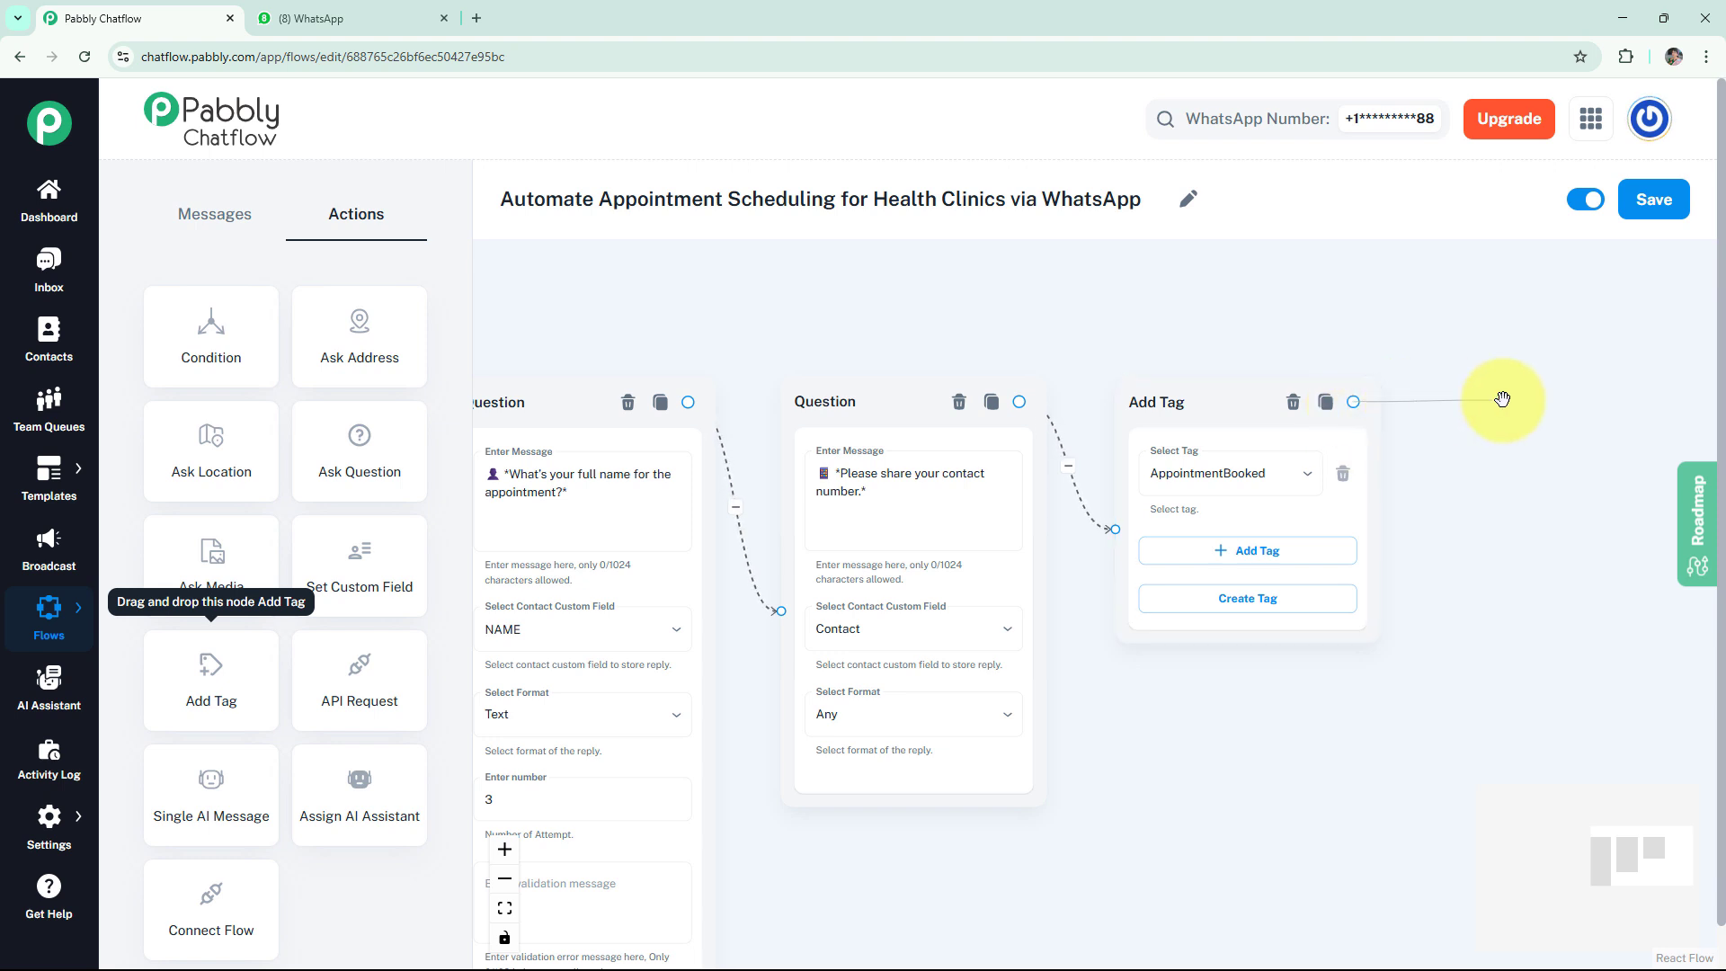
left_click(1483, 454)
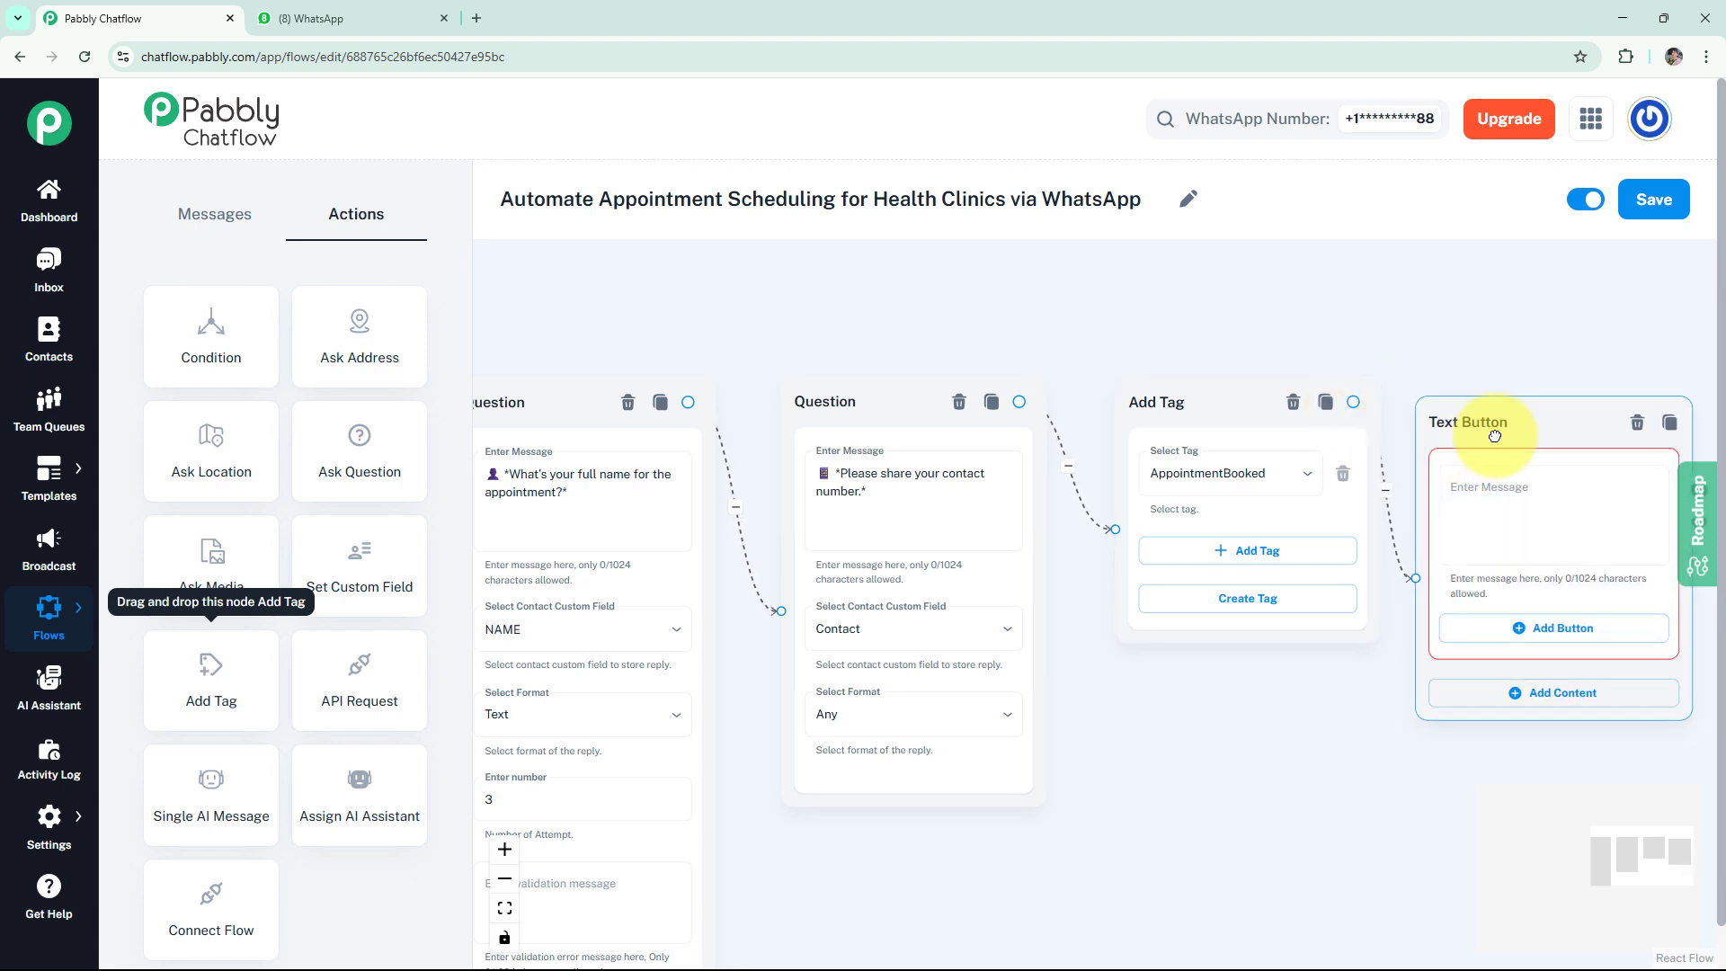
left_click(1493, 473)
type("*Thank you $NAME!* ✅ Your appointment for is confirmed for $Date at $Time. See you soon! 📅")
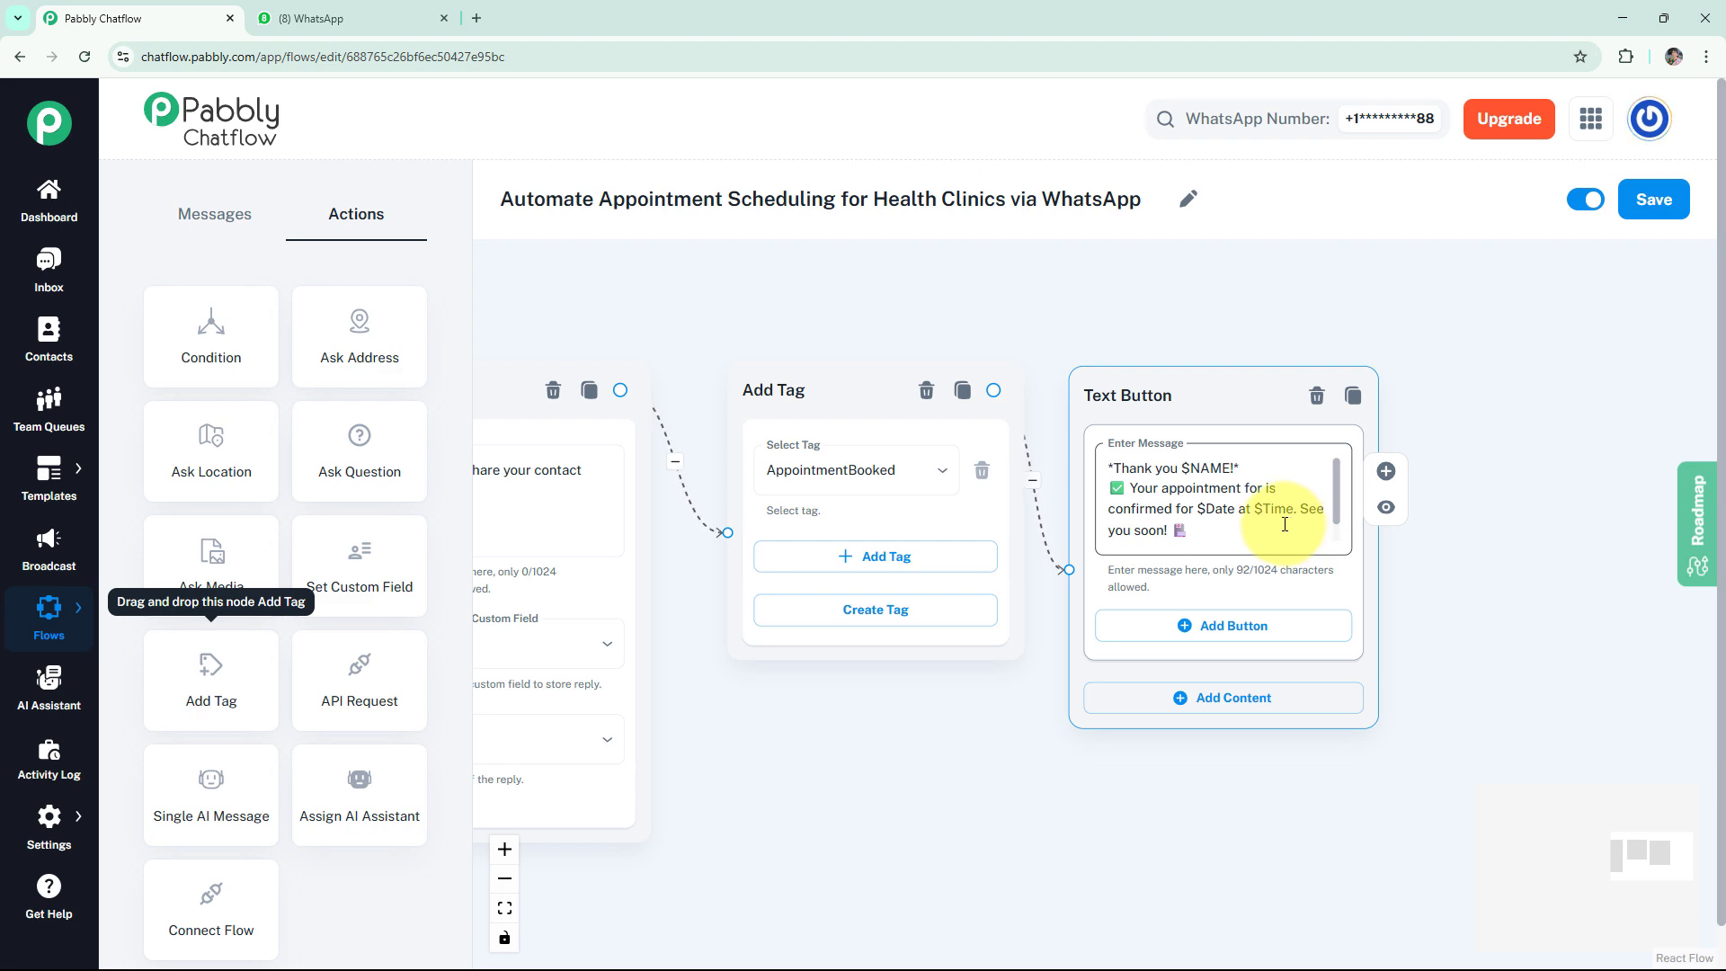
- Check the complete flow from the trigger to the confirmation message and save it
scroll(1402, 566, "down", 5)
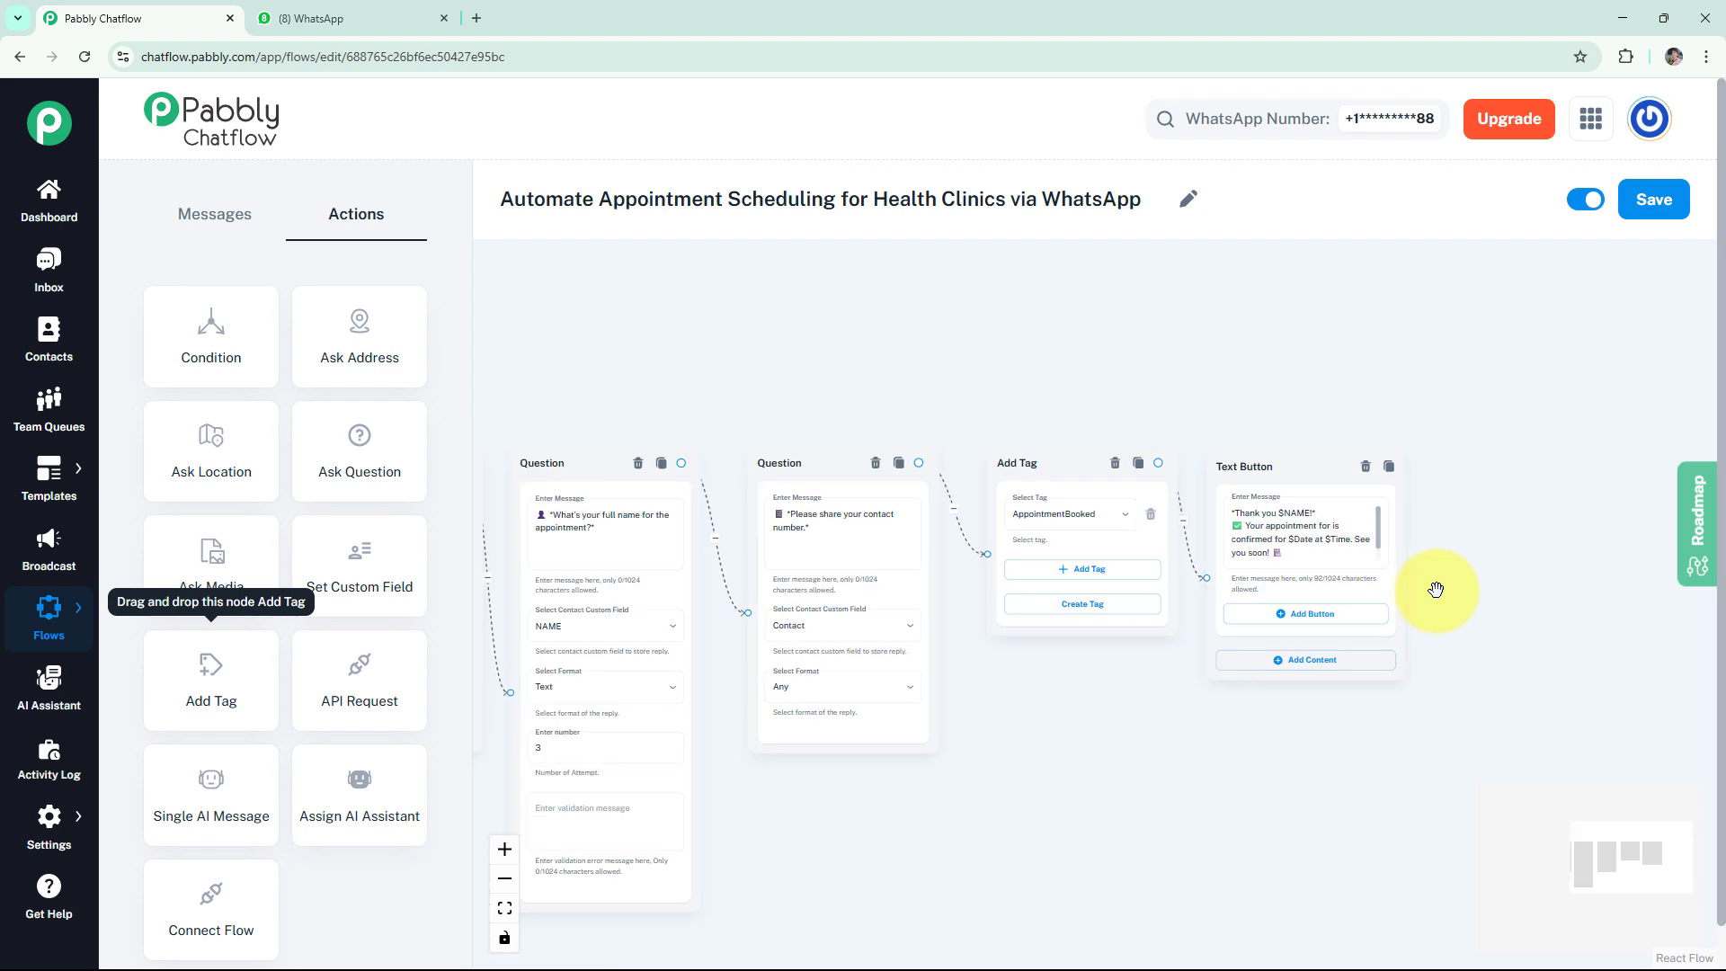
scroll(1271, 489, "down", 2)
scroll(1225, 416, "down", 3)
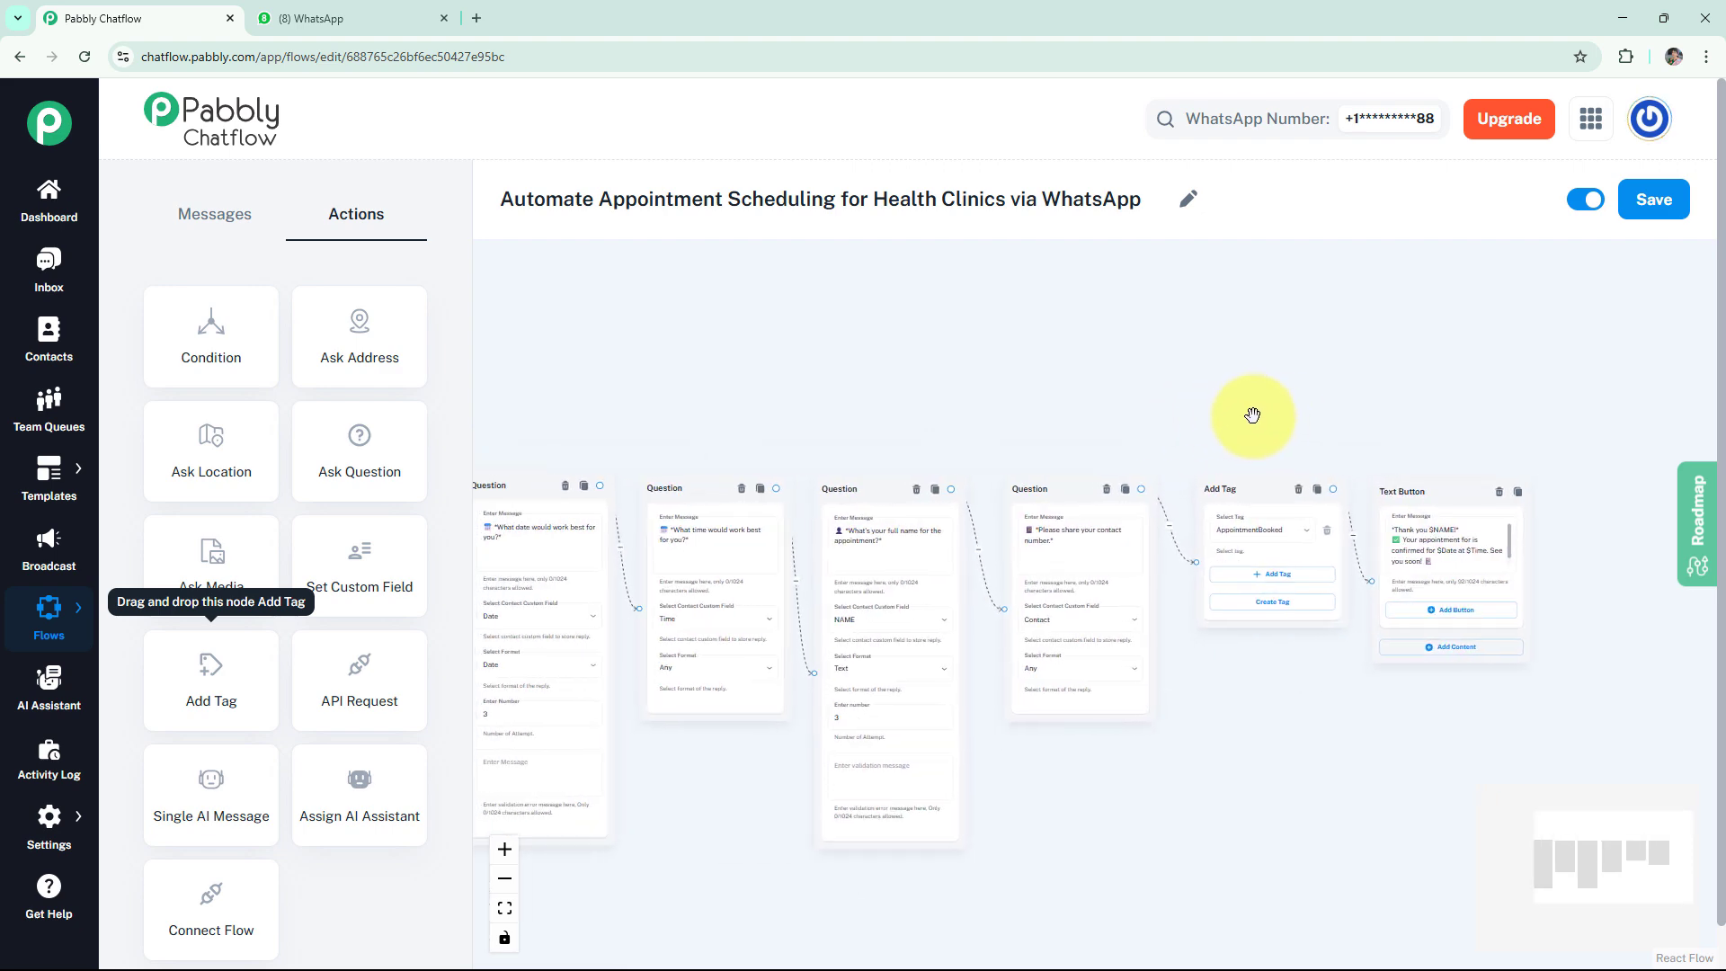
scroll(1252, 416, "down", 4)
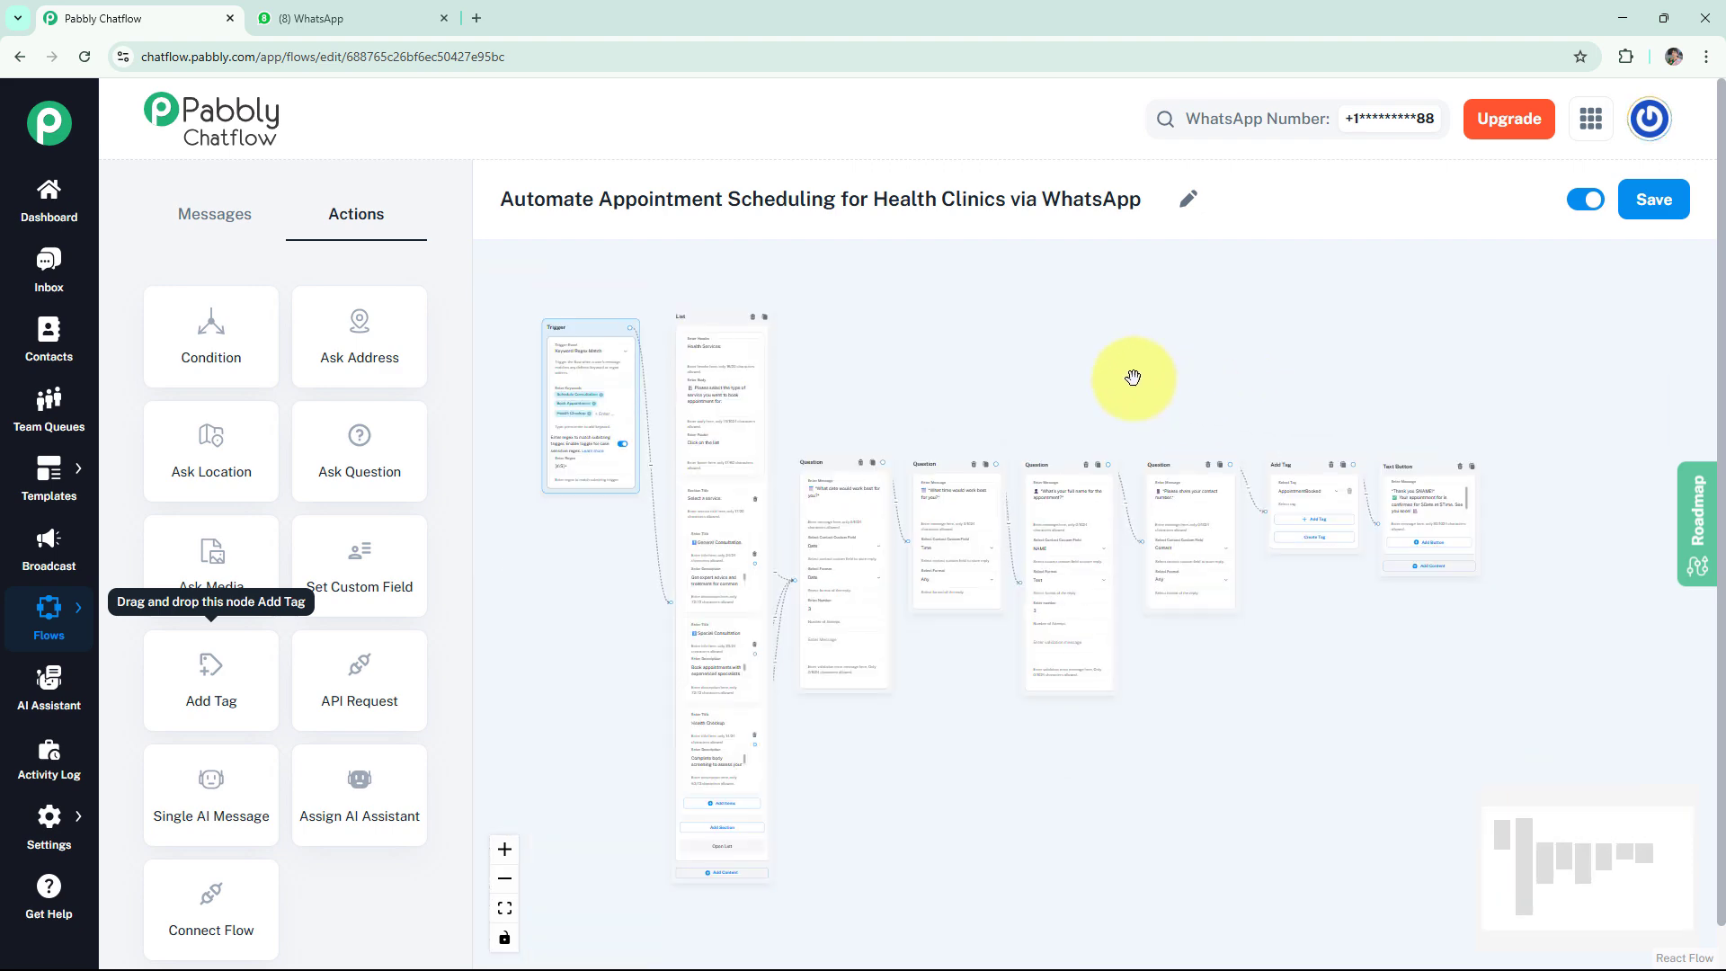
scroll(1169, 391, "up", 4)
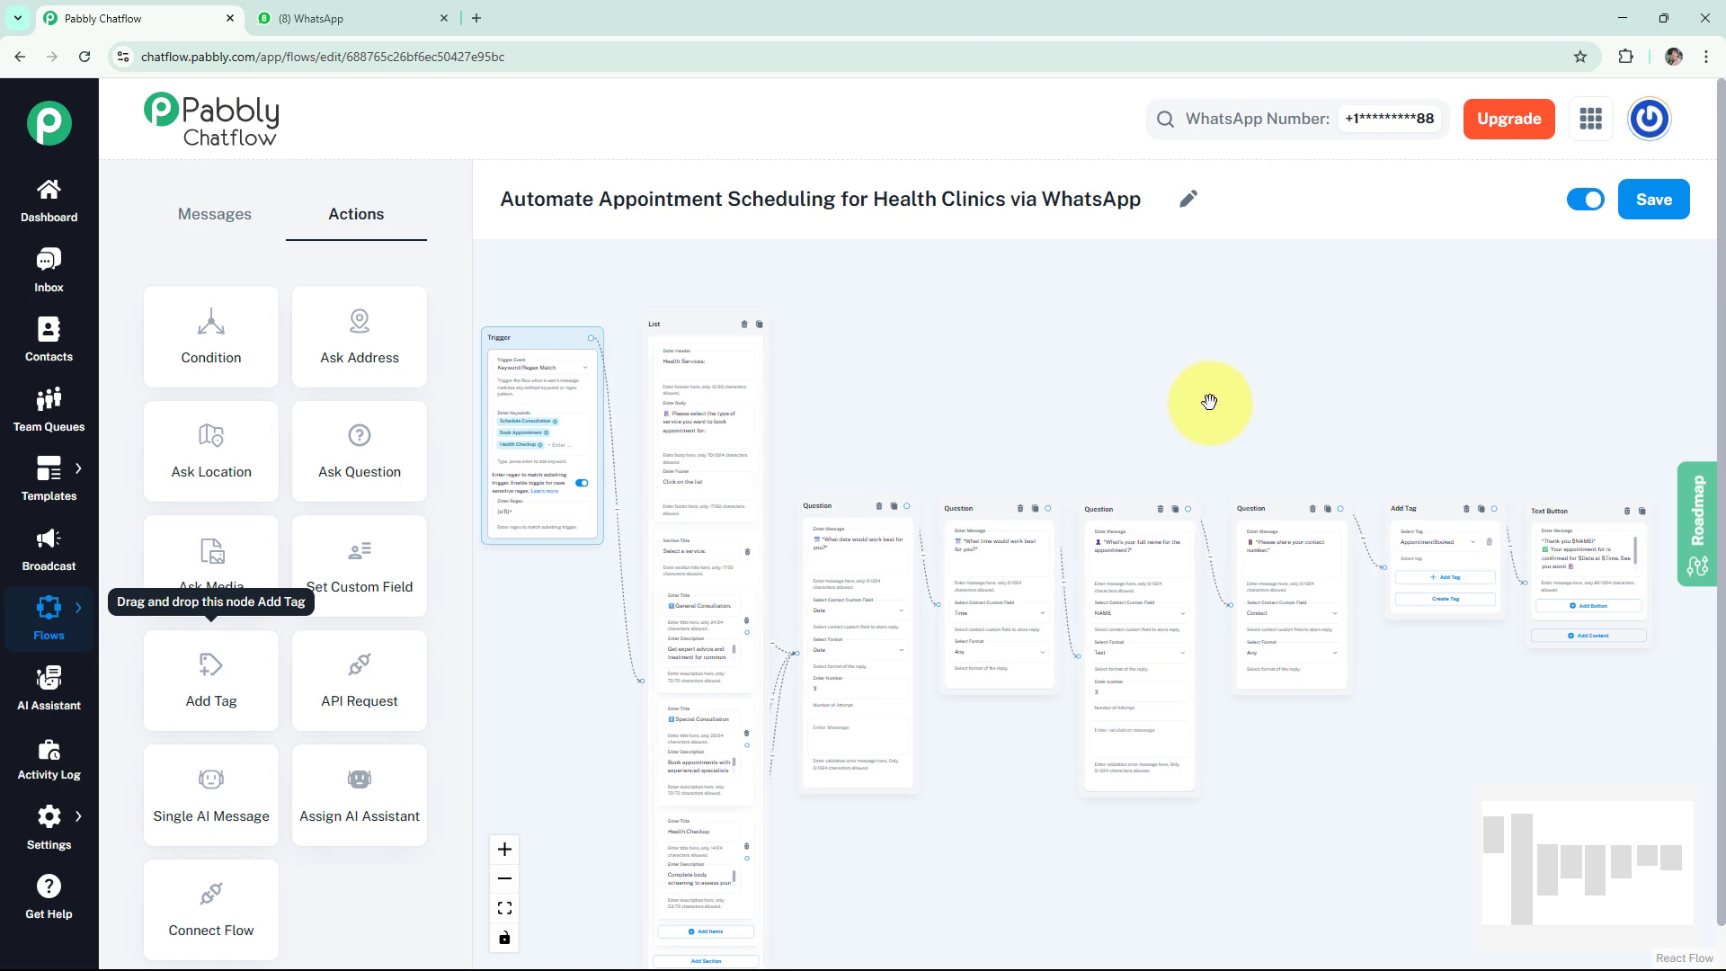
mouse_move(229, 705)
left_mouse_down()
mouse_move(297, 663)
mouse_move(1421, 339)
left_mouse_up()
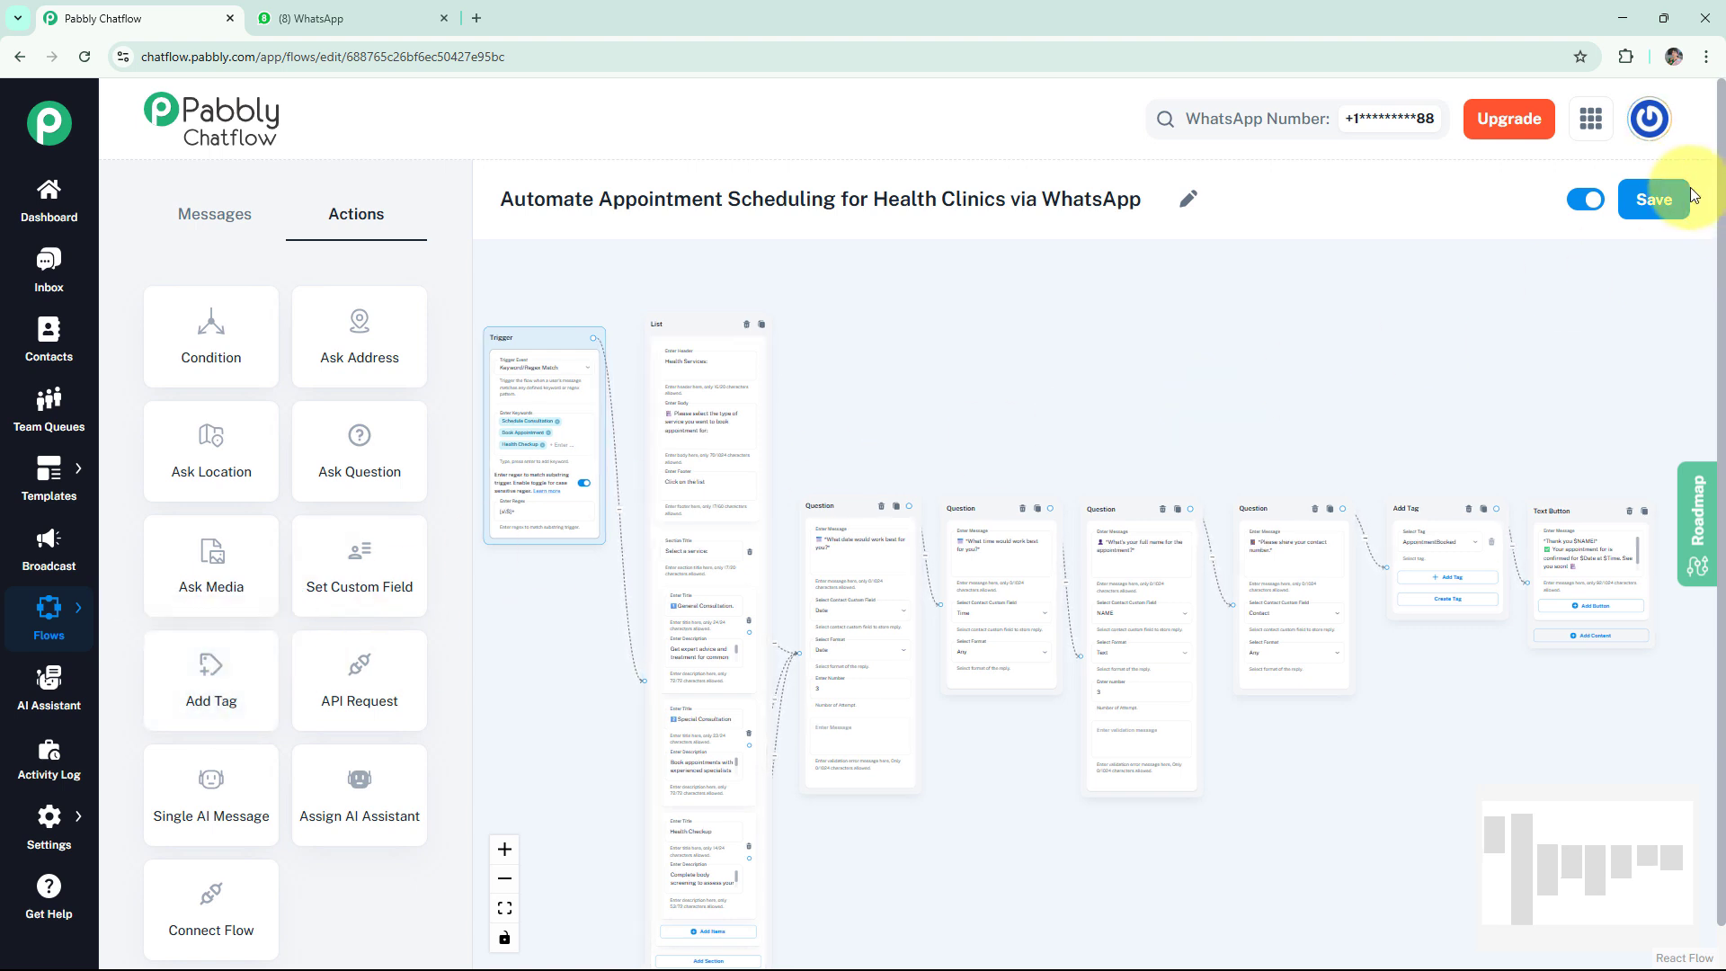
left_click(1654, 200)
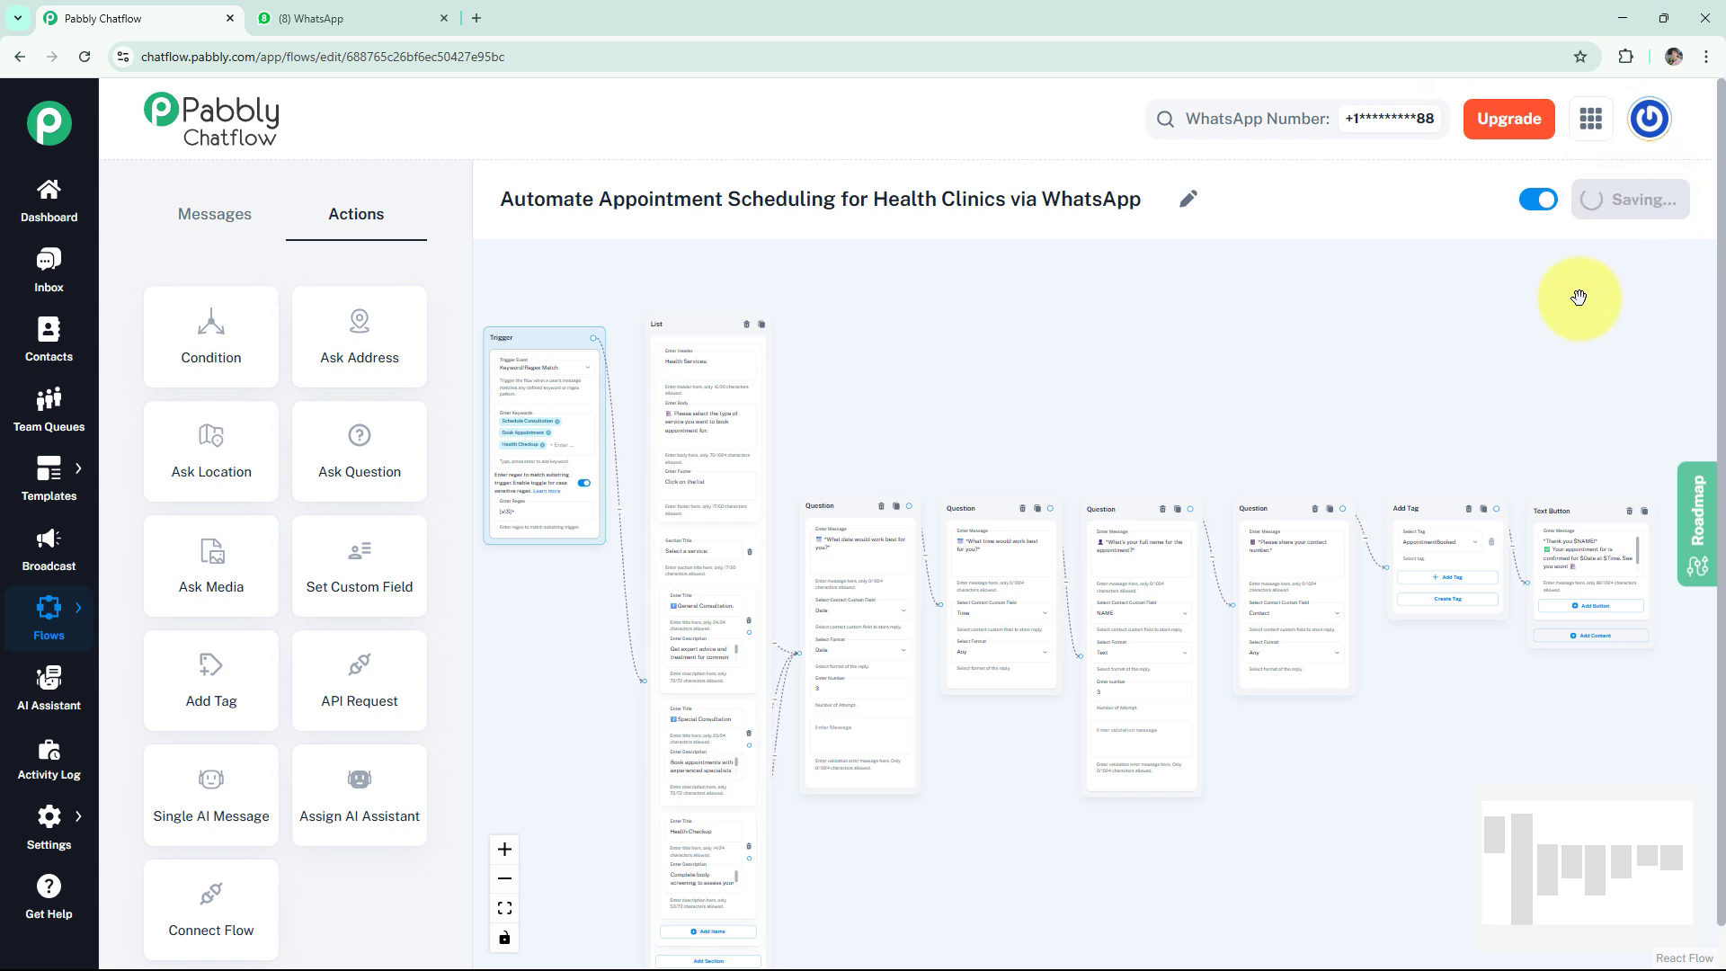